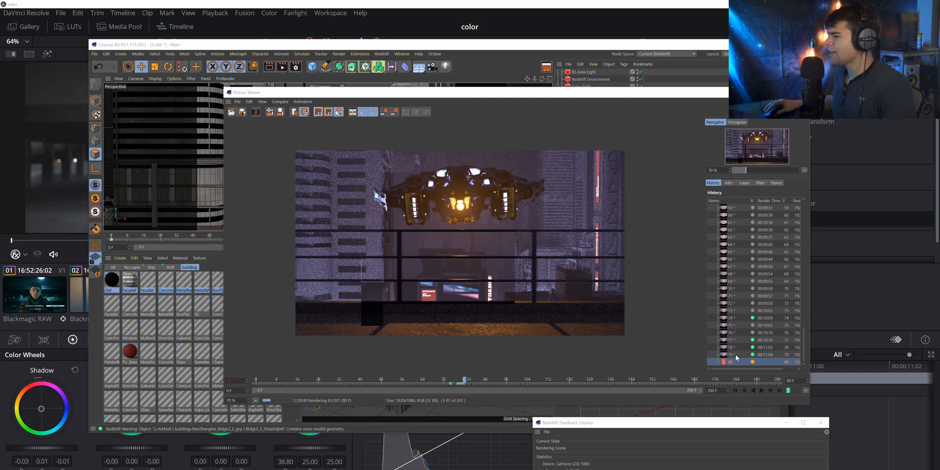
Review the rendered frames in Cinema 4D's Picture Viewer, including frame 73, and return to the DaVinci Resolve color page
{"action": "key", "text": "Up"}
{"action": "key", "text": "Up"}
{"action": "key", "text": "Up"}
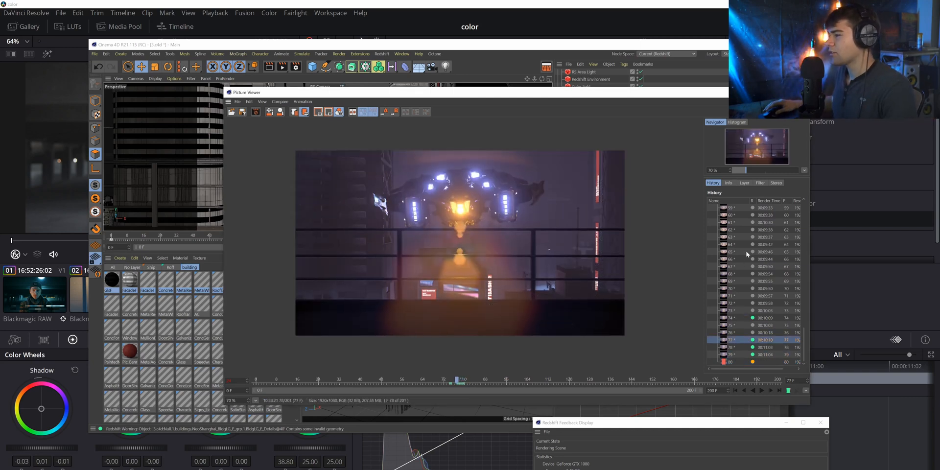
{"action": "left_click", "coordinate": [743, 310]}
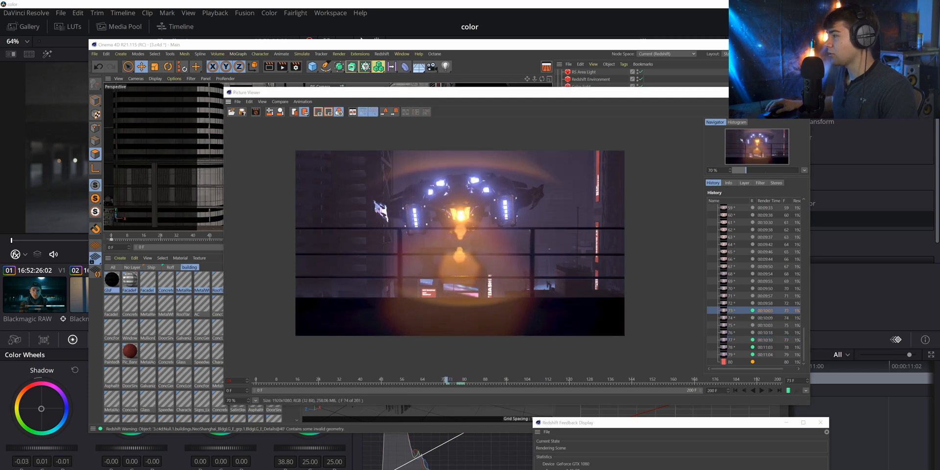
{"action": "left_click", "coordinate": [801, 92]}
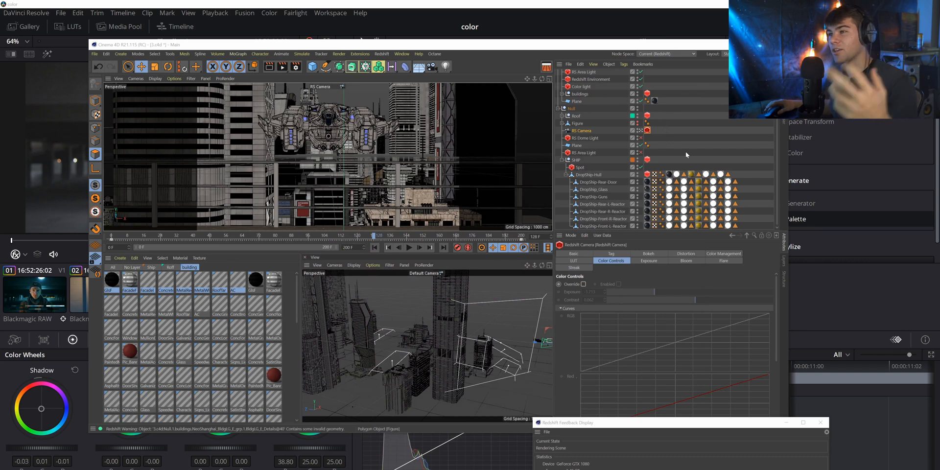
{"action": "left_click", "coordinate": [745, 45]}
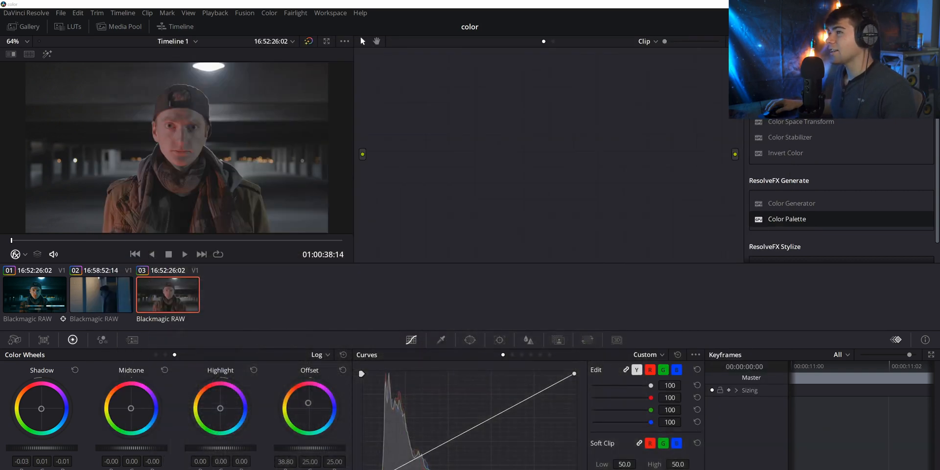
{"action": "right_click", "coordinate": [377, 150]}
{"action": "left_click", "coordinate": [385, 141]}
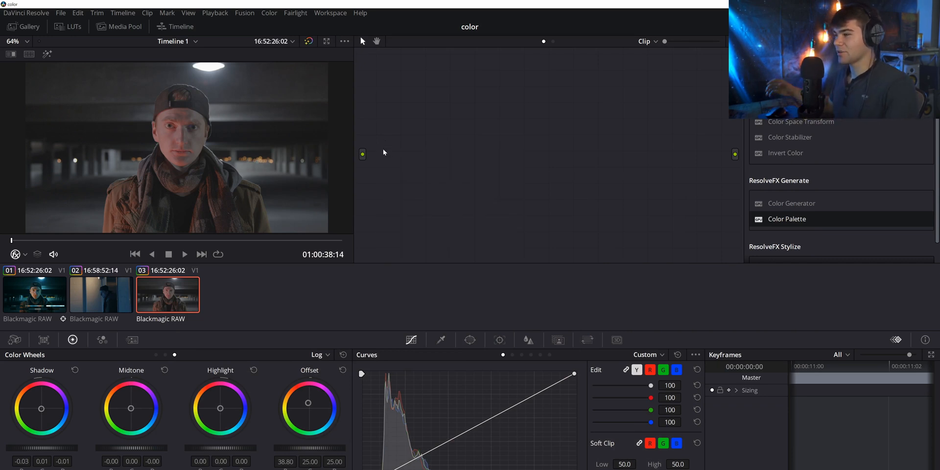
{"action": "right_click", "coordinate": [383, 149]}
{"action": "mouse_move", "coordinate": [418, 168]}
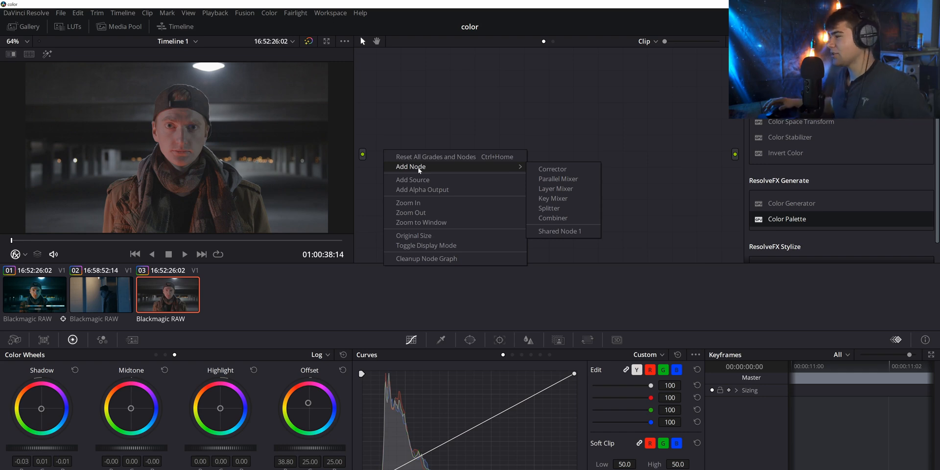
{"action": "left_click", "coordinate": [460, 108]}
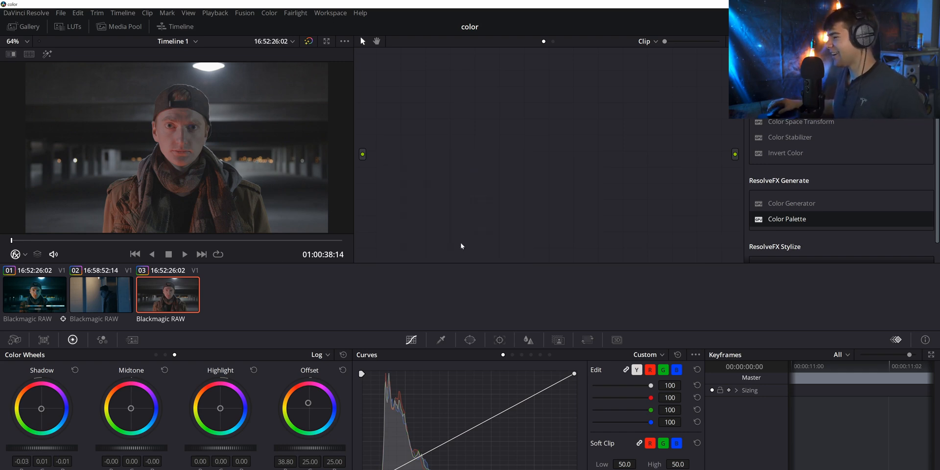
Add a corrector node to the empty node graph and connect the source input to it
{"action": "right_click", "coordinate": [409, 146]}
{"action": "mouse_move", "coordinate": [465, 157]}
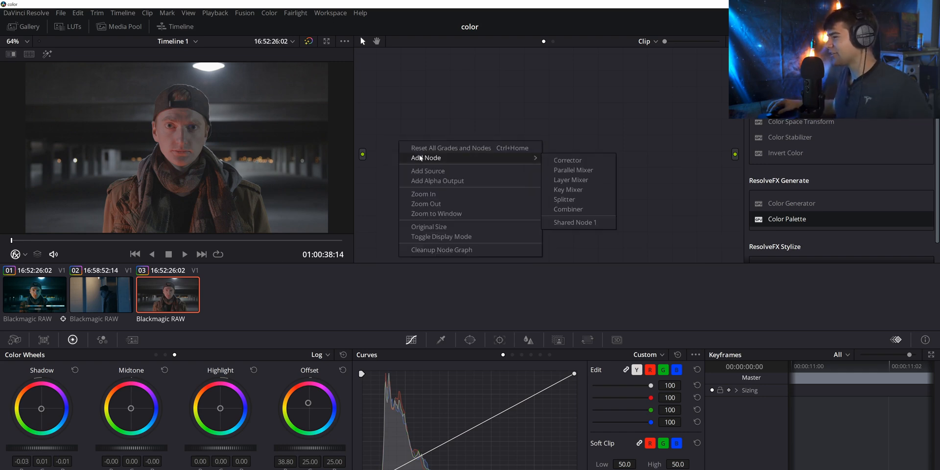
{"action": "left_click", "coordinate": [556, 160]}
{"action": "left_click_drag", "start_coordinate": [362, 155], "coordinate": [406, 145]}
Add a second corrector node in series after node 01 and place it just below that node
{"action": "right_click", "coordinate": [441, 148]}
{"action": "mouse_move", "coordinate": [514, 162]}
{"action": "left_click", "coordinate": [607, 165]}
{"action": "left_click_drag", "start_coordinate": [431, 149], "coordinate": [416, 193]}
{"action": "left_click", "coordinate": [416, 147]}
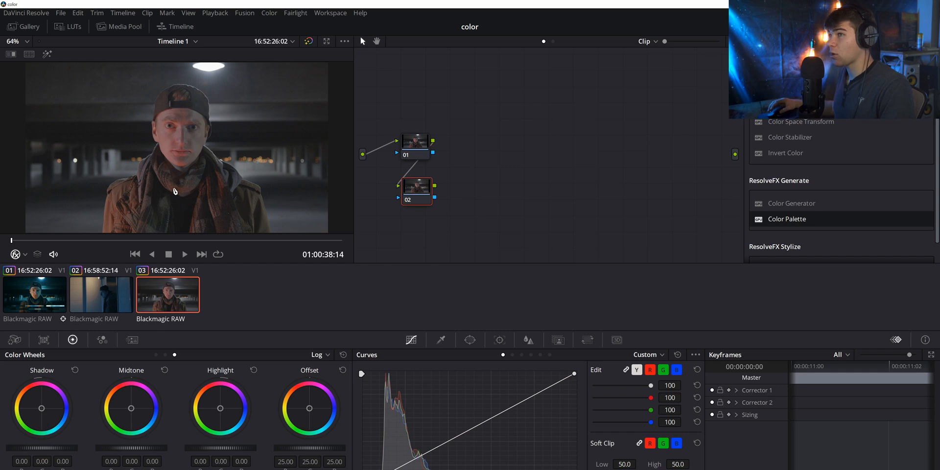
{"action": "left_click_drag", "start_coordinate": [427, 189], "coordinate": [430, 188]}
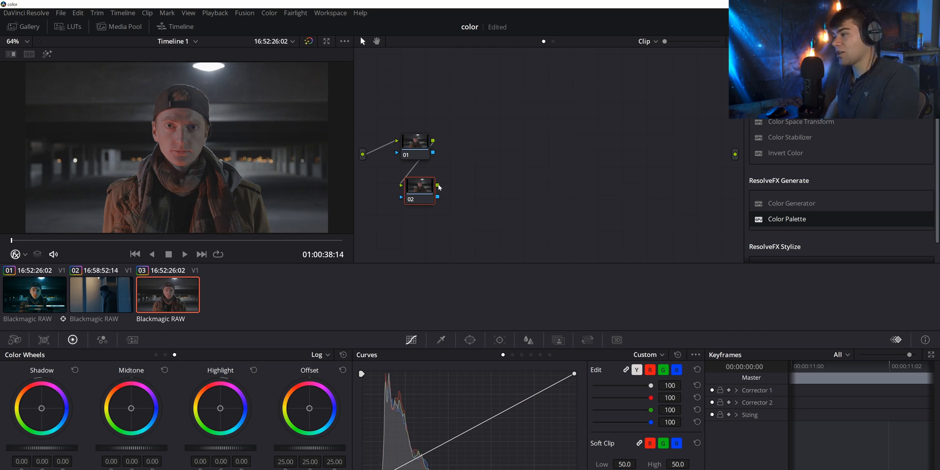
Insert a serial node between nodes 01 and 02, placing it below node 01 with node 02 beside it
{"action": "key", "text": "alt+s"}
{"action": "left_click", "coordinate": [424, 191]}
{"action": "left_click_drag", "start_coordinate": [438, 190], "coordinate": [492, 198]}
{"action": "left_click_drag", "start_coordinate": [417, 221], "coordinate": [426, 193]}
{"action": "left_click", "coordinate": [497, 193]}
Add a serial node after node 02 and arrange nodes 03, 02 and 04 in a row beneath node 01
{"action": "right_click", "coordinate": [509, 196]}
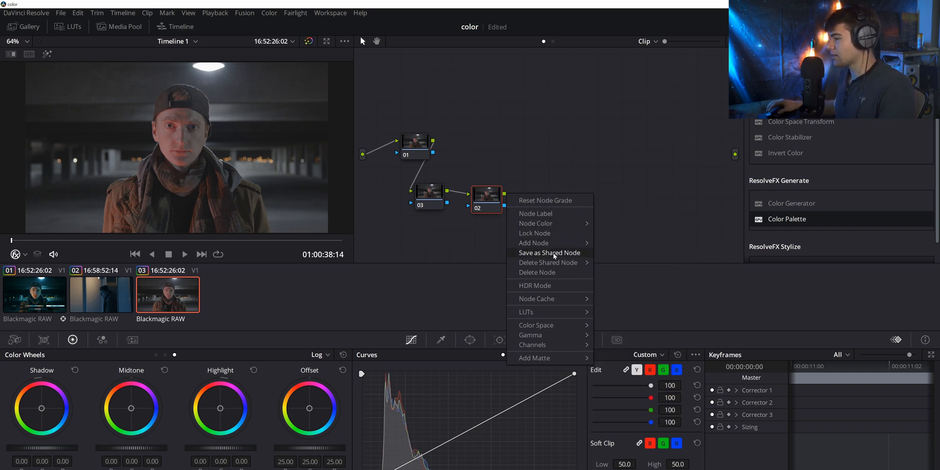
{"action": "mouse_move", "coordinate": [568, 242]}
{"action": "left_click", "coordinate": [631, 244]}
{"action": "left_click_drag", "start_coordinate": [539, 223], "coordinate": [540, 252]}
{"action": "left_click_drag", "start_coordinate": [475, 192], "coordinate": [503, 192]}
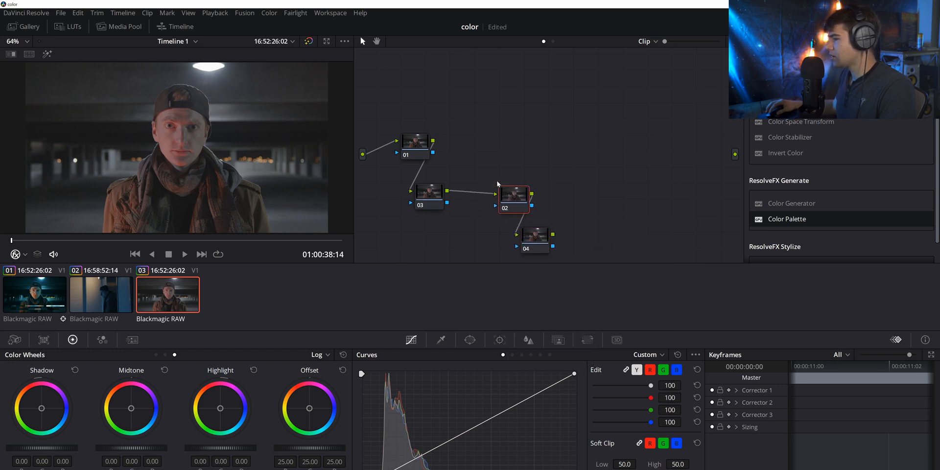
{"action": "left_click_drag", "start_coordinate": [432, 189], "coordinate": [395, 177]}
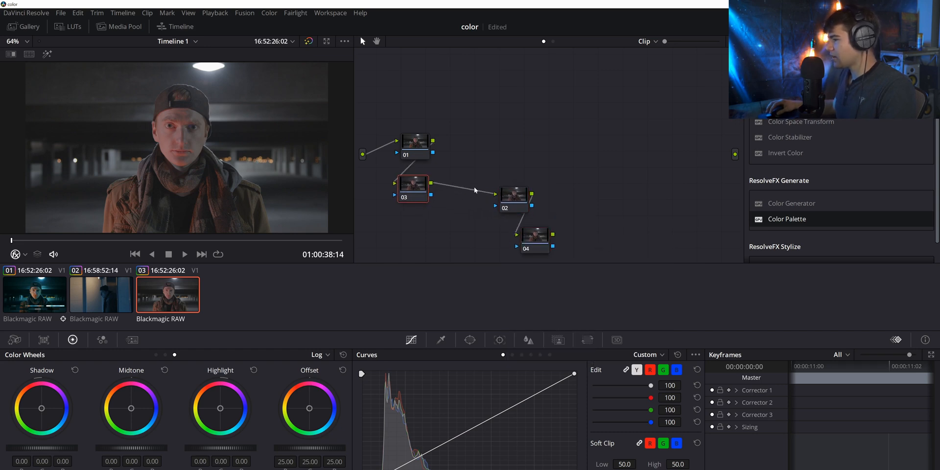
{"action": "left_click_drag", "start_coordinate": [511, 195], "coordinate": [469, 197]}
{"action": "left_click_drag", "start_coordinate": [539, 238], "coordinate": [528, 193]}
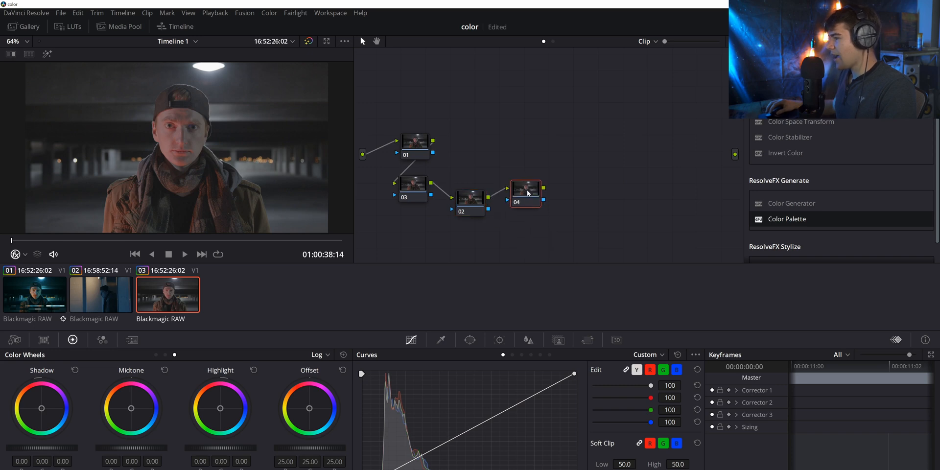
Replace node 04 with a layer mixer fed by node 02
{"action": "key", "text": "Delete"}
{"action": "left_click", "coordinate": [480, 210]}
{"action": "key", "text": "ctrl+z"}
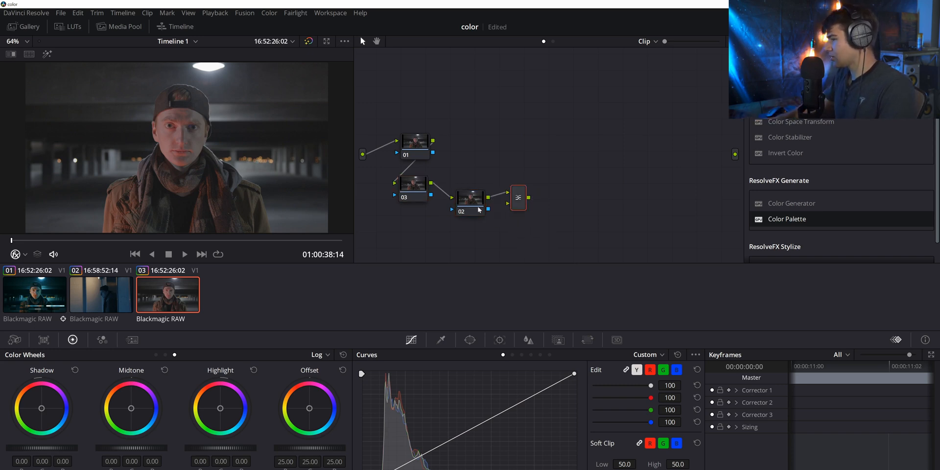
Add two more corrector nodes in parallel with node 02, both fed by node 03 and feeding the layer mixer
{"action": "key", "text": "alt+p"}
{"action": "left_click", "coordinate": [544, 292]}
{"action": "left_click", "coordinate": [467, 204]}
{"action": "key", "text": "alt+p"}
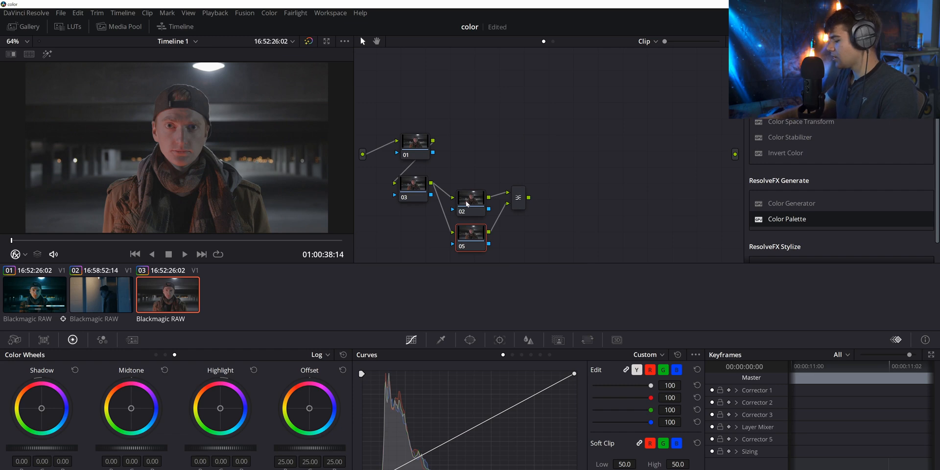
{"action": "key", "text": "alt+p"}
Stack nodes 02, 05 and 06 in an even column and move the layer mixer farther away from them
{"action": "scroll", "coordinate": [469, 188], "scroll_direction": "down", "scroll_amount": 3}
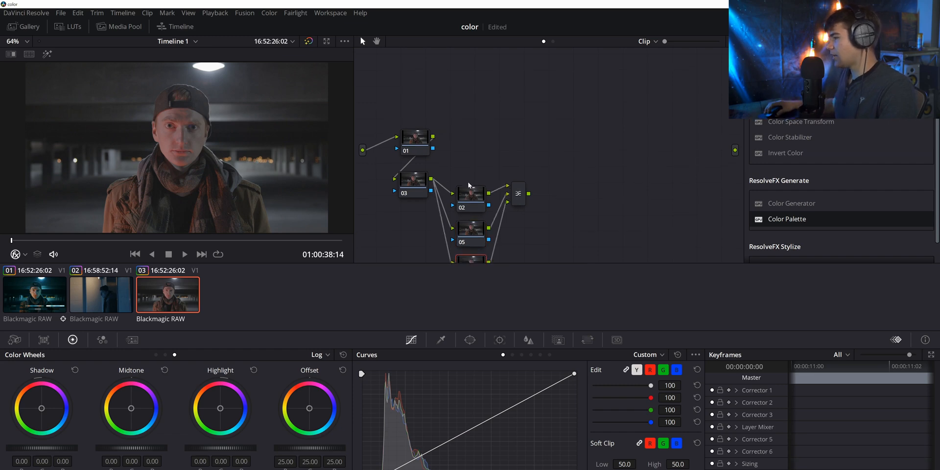
{"action": "left_click_drag", "start_coordinate": [479, 153], "coordinate": [466, 265]}
{"action": "left_click_drag", "start_coordinate": [472, 252], "coordinate": [480, 223]}
{"action": "left_click_drag", "start_coordinate": [523, 183], "coordinate": [550, 187]}
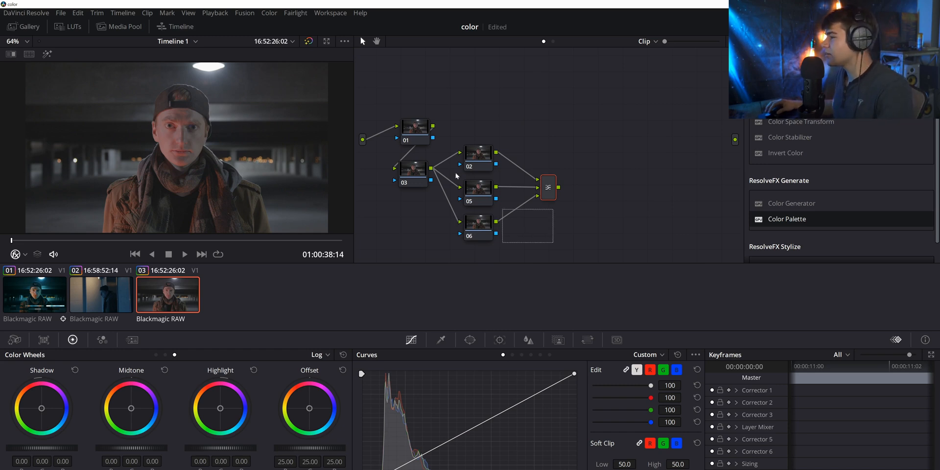
{"action": "mouse_move", "coordinate": [542, 186]}
{"action": "left_mouse_down"}
{"action": "mouse_move", "coordinate": [549, 179]}
{"action": "mouse_move", "coordinate": [548, 191]}
{"action": "left_mouse_up"}
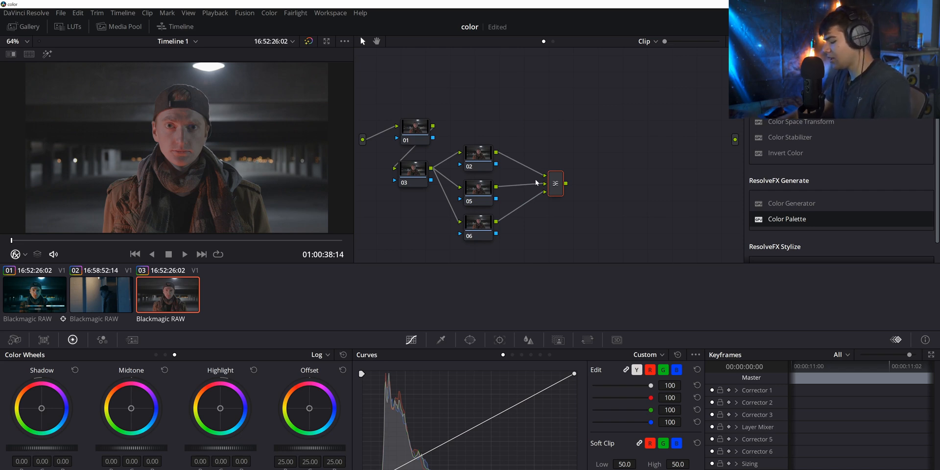
Add a corrector node beyond the layer mixer, connect the mixer's output to it, and nudge node 03 into line
{"action": "right_click", "coordinate": [574, 172]}
{"action": "mouse_move", "coordinate": [592, 190]}
{"action": "left_click", "coordinate": [749, 192]}
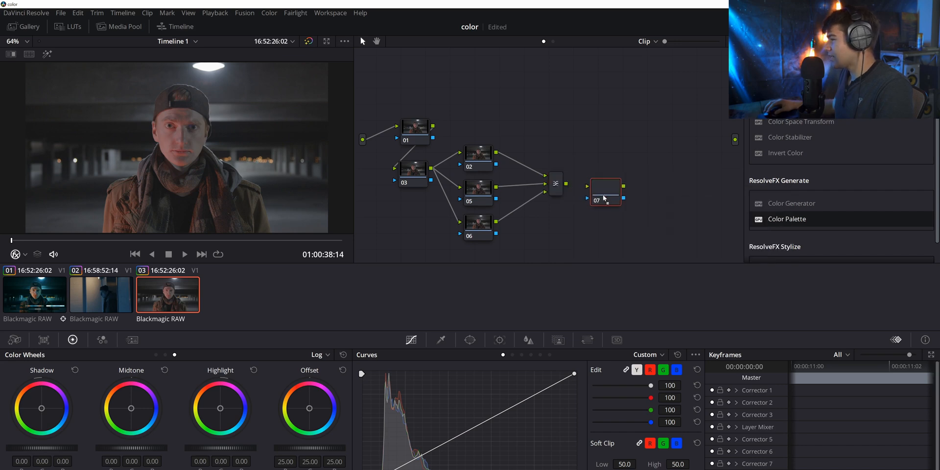
{"action": "left_click_drag", "start_coordinate": [565, 184], "coordinate": [587, 186]}
{"action": "left_click", "coordinate": [410, 173]}
{"action": "left_click_drag", "start_coordinate": [409, 174], "coordinate": [412, 173]}
{"action": "left_click", "coordinate": [602, 191]}
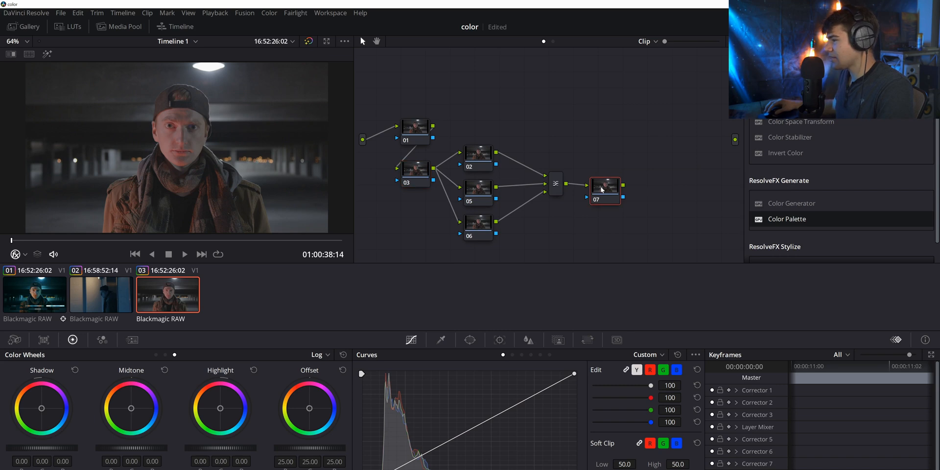
Add a corrector node on a new row below the others and connect node 07's output to it
{"action": "scroll", "coordinate": [601, 193], "scroll_direction": "down", "scroll_amount": 3}
{"action": "scroll", "coordinate": [600, 194], "scroll_direction": "up", "scroll_amount": 1}
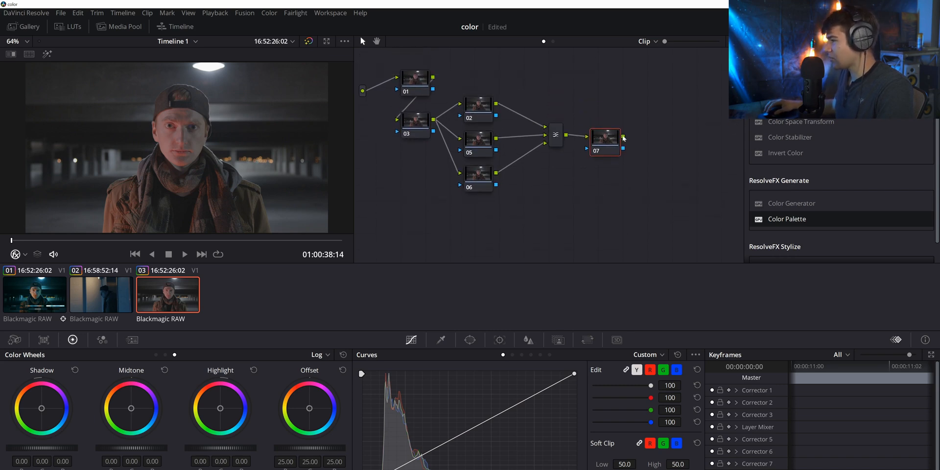
{"action": "right_click", "coordinate": [434, 231]}
{"action": "mouse_move", "coordinate": [451, 247]}
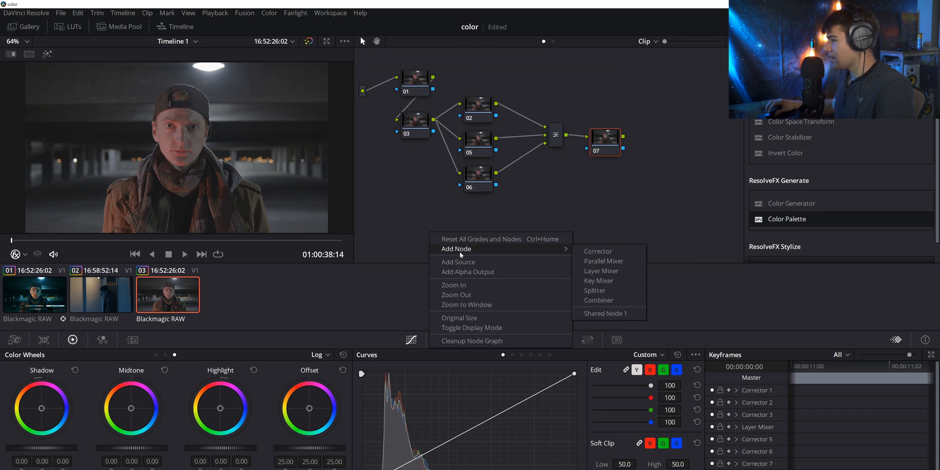
{"action": "left_click", "coordinate": [594, 252]}
{"action": "left_click_drag", "start_coordinate": [416, 237], "coordinate": [410, 231]}
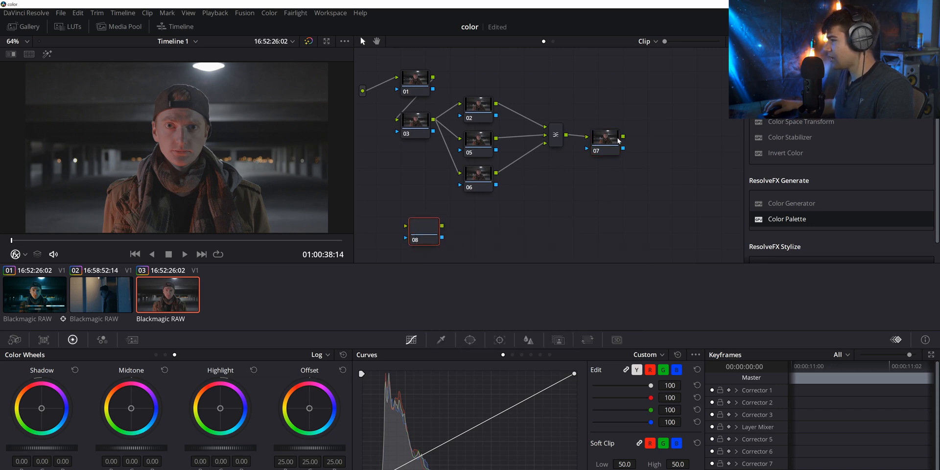
{"action": "left_click_drag", "start_coordinate": [622, 137], "coordinate": [426, 228]}
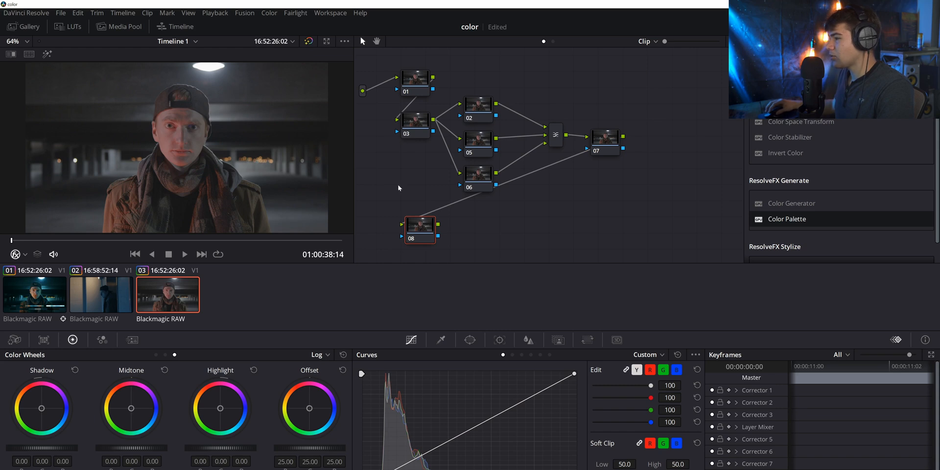
Add a serial corrector node after node 08 and place it beside that node on the bottom row
{"action": "right_click", "coordinate": [461, 228]}
{"action": "mouse_move", "coordinate": [508, 239]}
{"action": "left_click", "coordinate": [622, 244]}
{"action": "left_click_drag", "start_coordinate": [473, 229], "coordinate": [470, 227]}
{"action": "left_click_drag", "start_coordinate": [483, 230], "coordinate": [491, 230]}
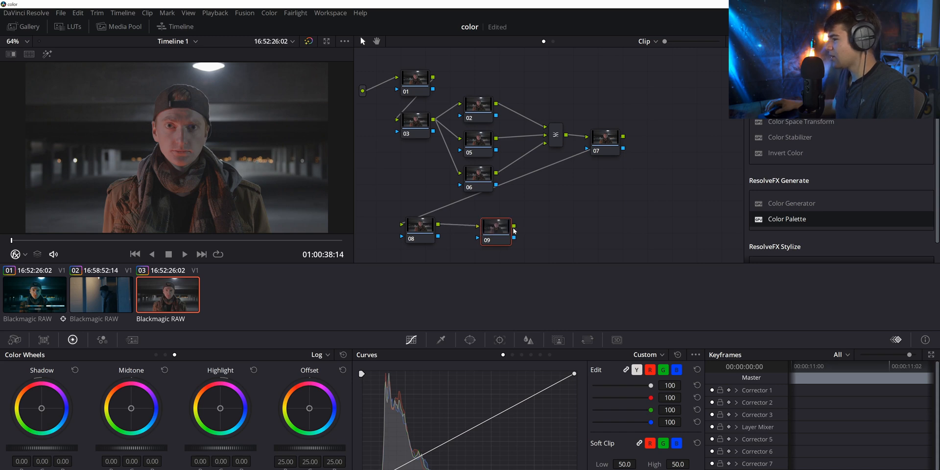
Connect node 09 to the graph's final output and select node 01, lowering it slightly
{"action": "left_click_drag", "start_coordinate": [431, 227], "coordinate": [429, 232]}
{"action": "left_click_drag", "start_coordinate": [513, 226], "coordinate": [732, 90]}
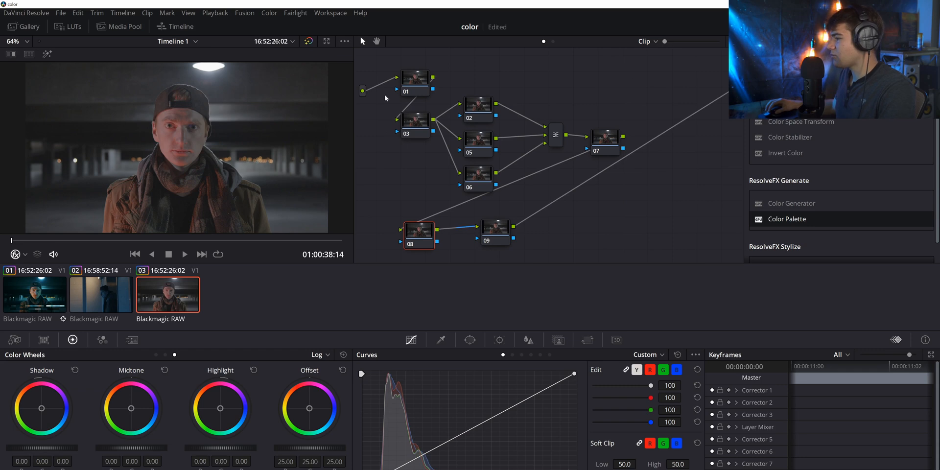
{"action": "left_click", "coordinate": [415, 81]}
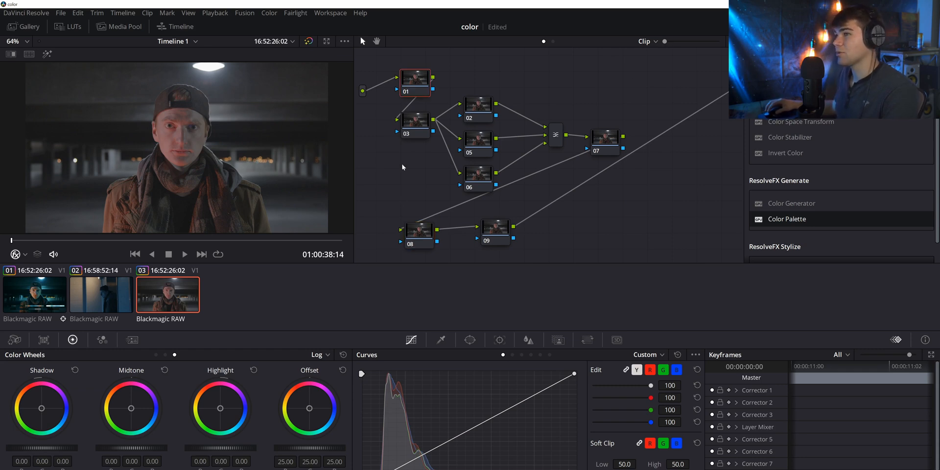
{"action": "left_click_drag", "start_coordinate": [402, 90], "coordinate": [403, 95]}
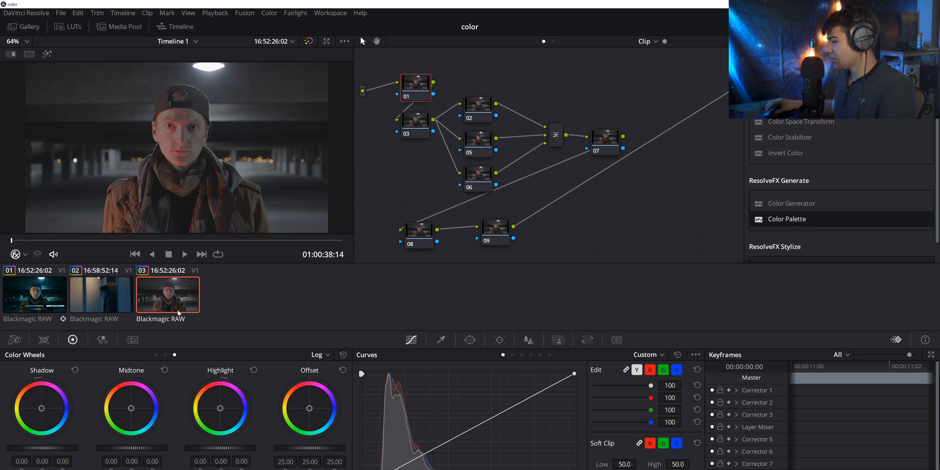
Examine the skin and lip detail of the man's face closely in the viewer
{"action": "scroll", "coordinate": [156, 162], "scroll_direction": "up", "scroll_amount": 6}
{"action": "scroll", "coordinate": [157, 164], "scroll_direction": "down", "scroll_amount": 5}
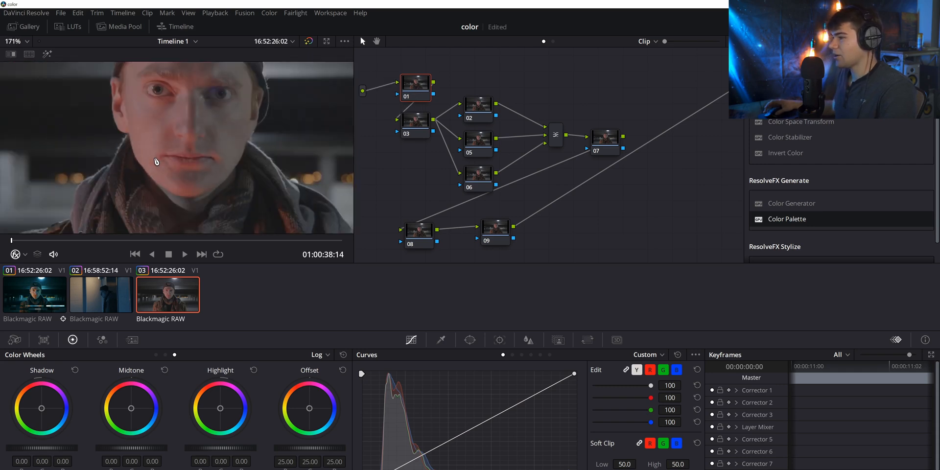
{"action": "scroll", "coordinate": [83, 221], "scroll_direction": "up", "scroll_amount": 7}
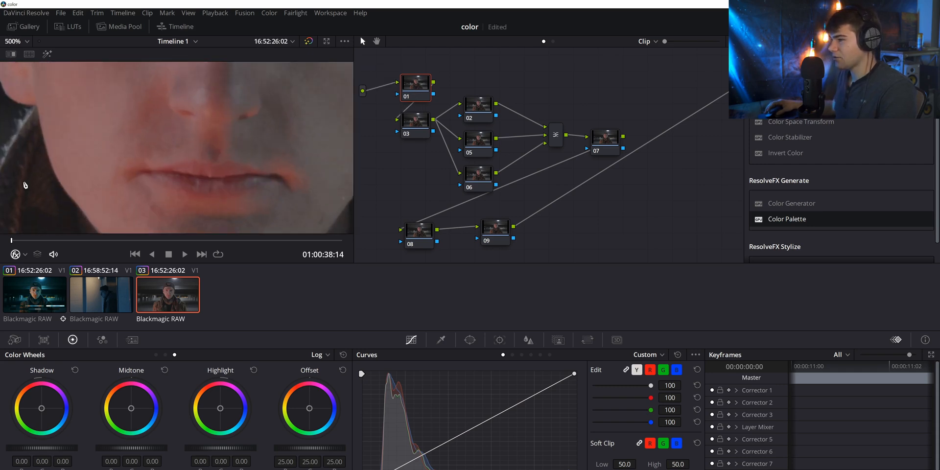
{"action": "scroll", "coordinate": [16, 179], "scroll_direction": "up", "scroll_amount": 2}
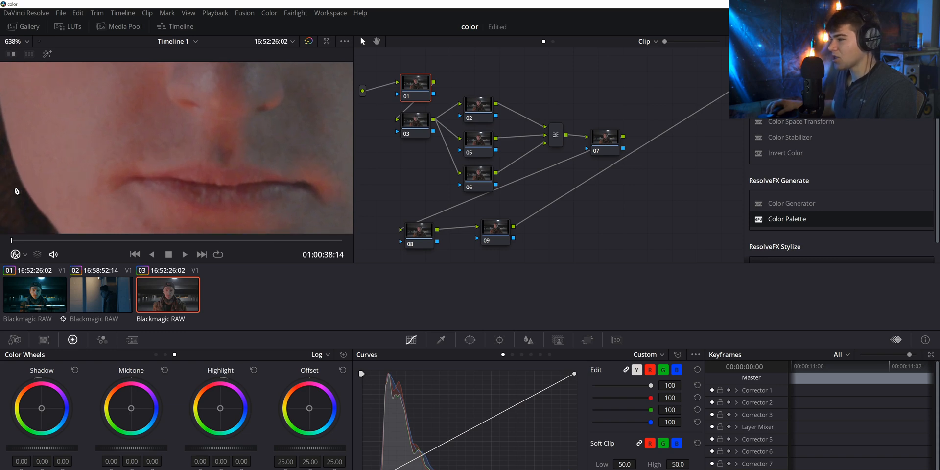
{"action": "scroll", "coordinate": [17, 204], "scroll_direction": "down", "scroll_amount": 1}
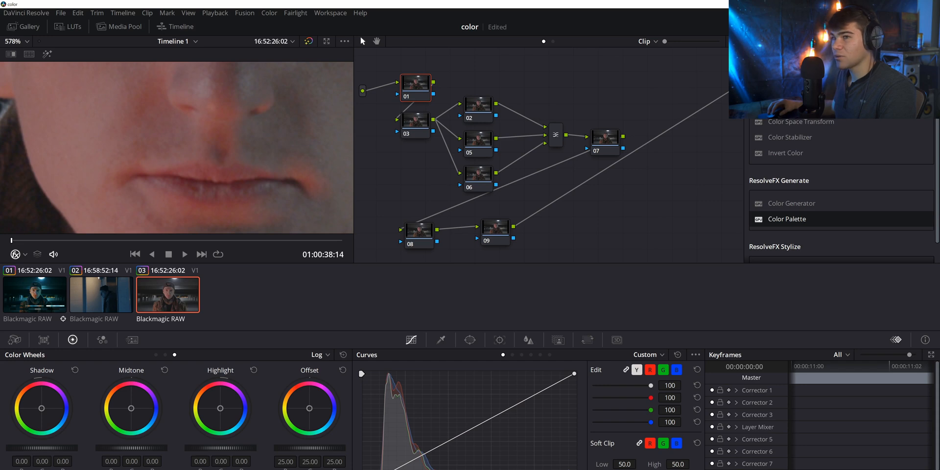
Open the video scopes and move their window off the main screen, clear of the node graph
{"action": "left_click", "coordinate": [137, 340]}
{"action": "left_click_drag", "start_coordinate": [697, 125], "coordinate": [706, 102]}
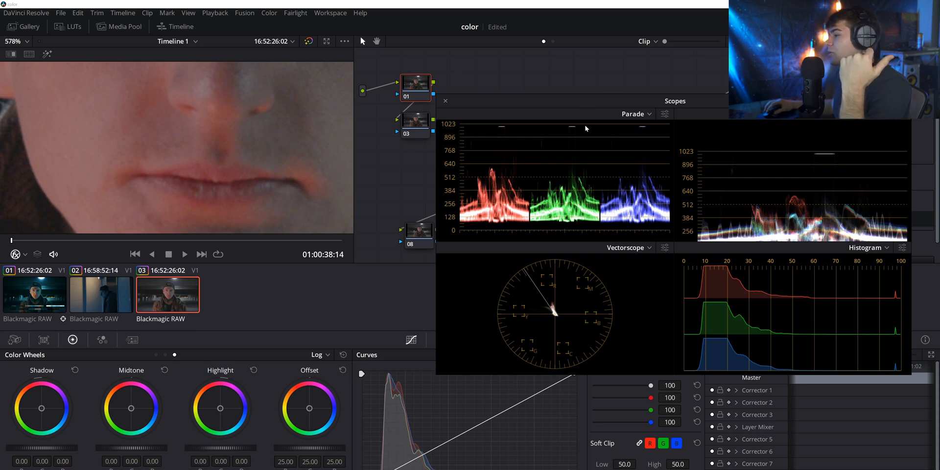
{"action": "left_click_drag", "start_coordinate": [589, 104], "coordinate": [0, 143]}
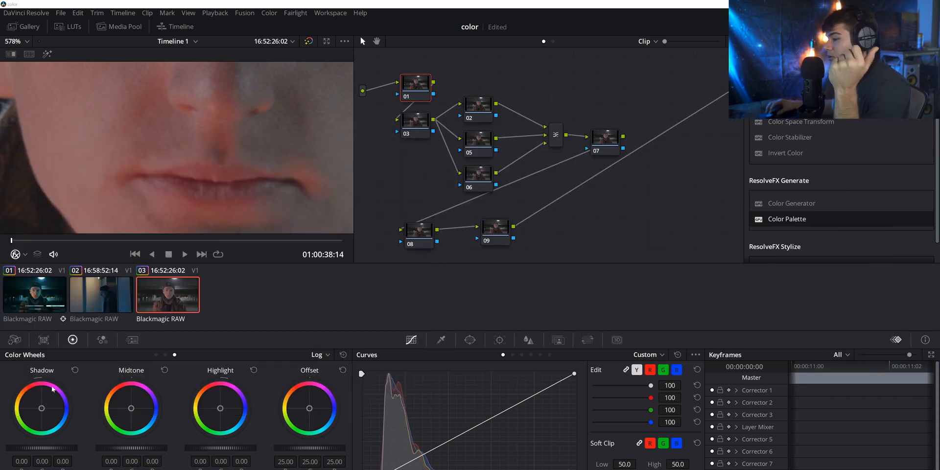
Try ISO 1250 and ISO 6400 in the clip's Camera Raw settings and return it to ISO 3200
{"action": "left_click", "coordinate": [15, 339]}
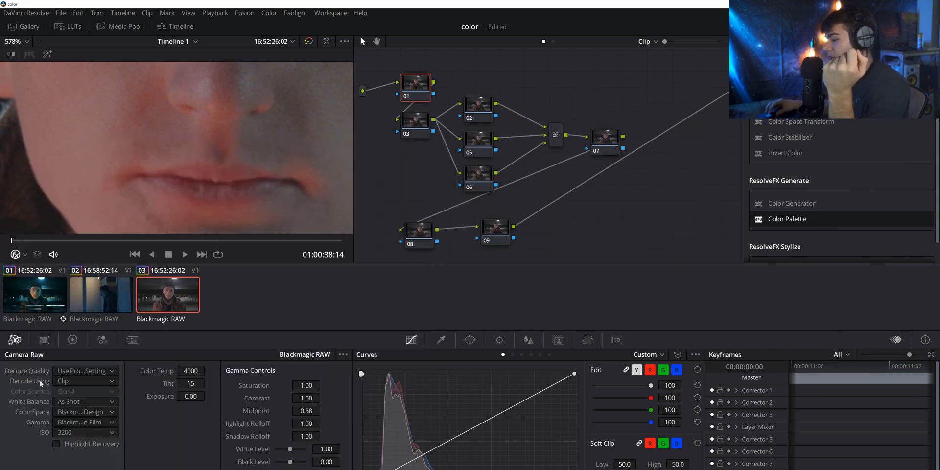
{"action": "left_click", "coordinate": [78, 431]}
{"action": "left_click", "coordinate": [73, 344]}
{"action": "left_click", "coordinate": [80, 437]}
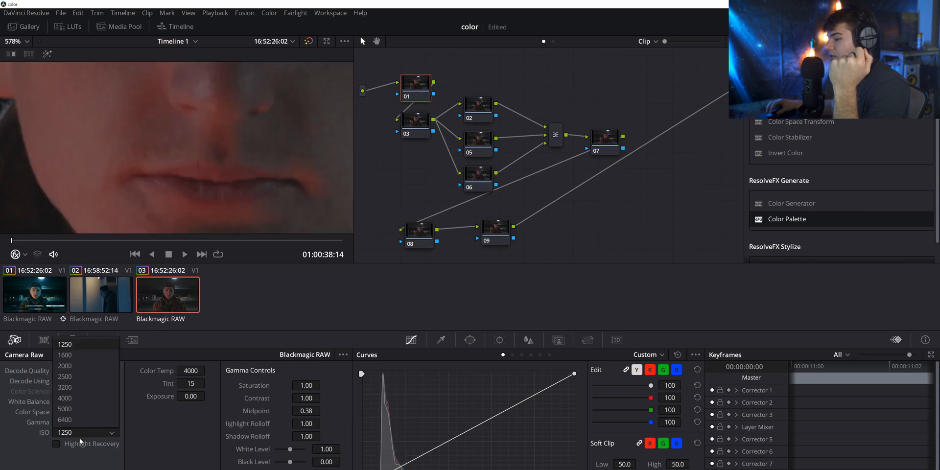
{"action": "left_click", "coordinate": [73, 420]}
{"action": "left_click", "coordinate": [81, 433]}
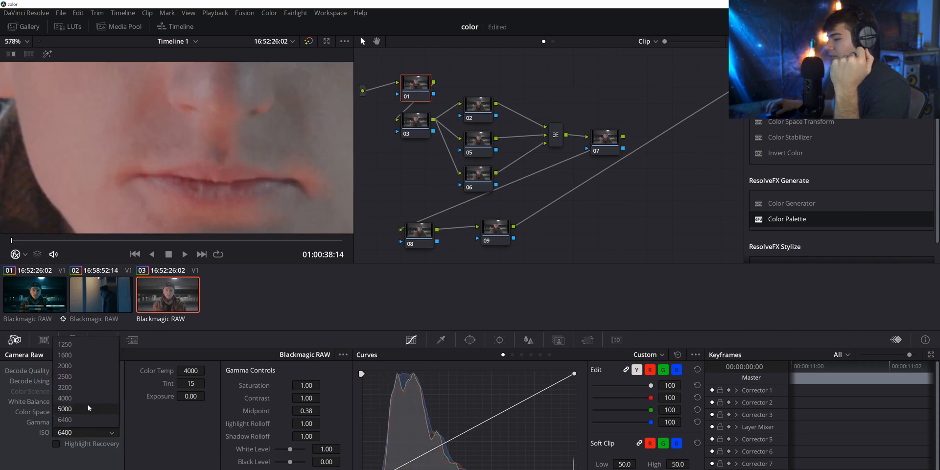
{"action": "left_click", "coordinate": [88, 388]}
Set the temporal noise reduction on node 01 to 1 frame with the Better motion estimation type
{"action": "scroll", "coordinate": [254, 195], "scroll_direction": "down", "scroll_amount": 5}
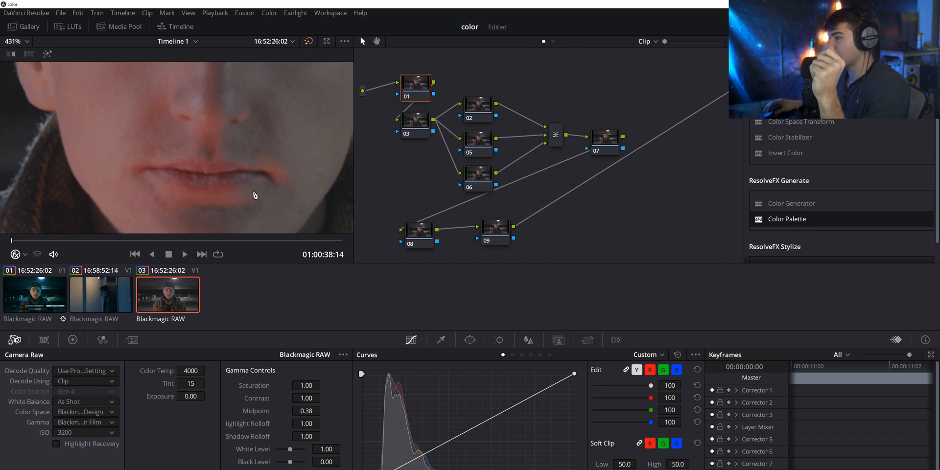
{"action": "scroll", "coordinate": [255, 194], "scroll_direction": "down", "scroll_amount": 1}
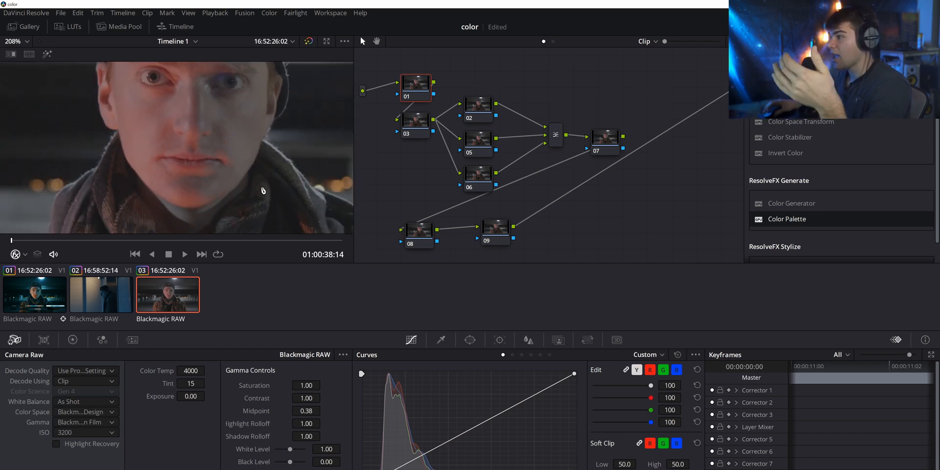
{"action": "scroll", "coordinate": [344, 113], "scroll_direction": "up", "scroll_amount": 1}
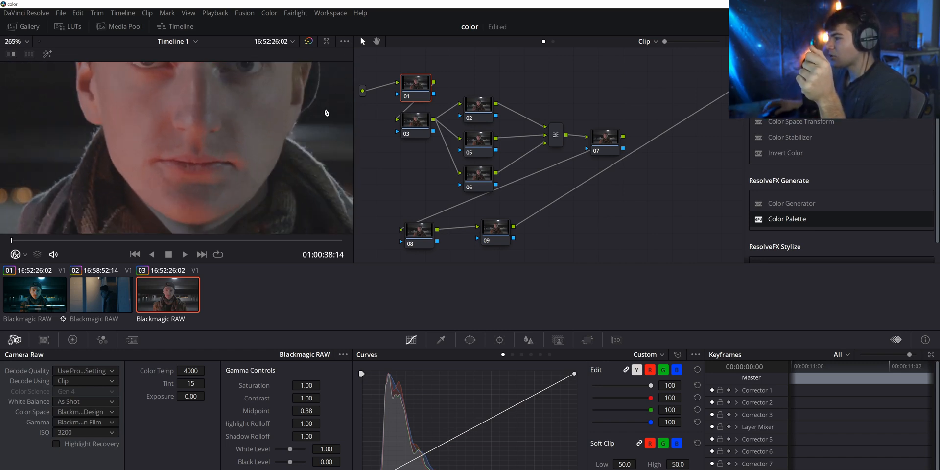
{"action": "left_click", "coordinate": [131, 340]}
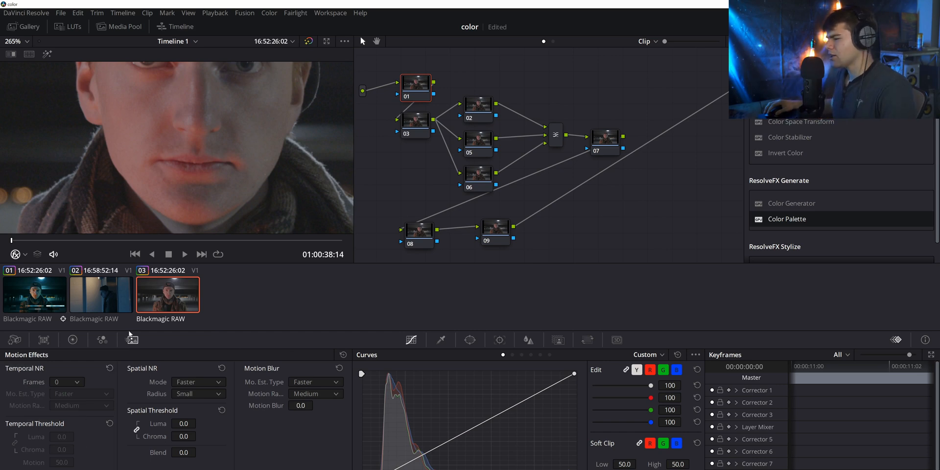
{"action": "left_click", "coordinate": [15, 341]}
{"action": "left_click", "coordinate": [72, 342]}
{"action": "left_click", "coordinate": [132, 341]}
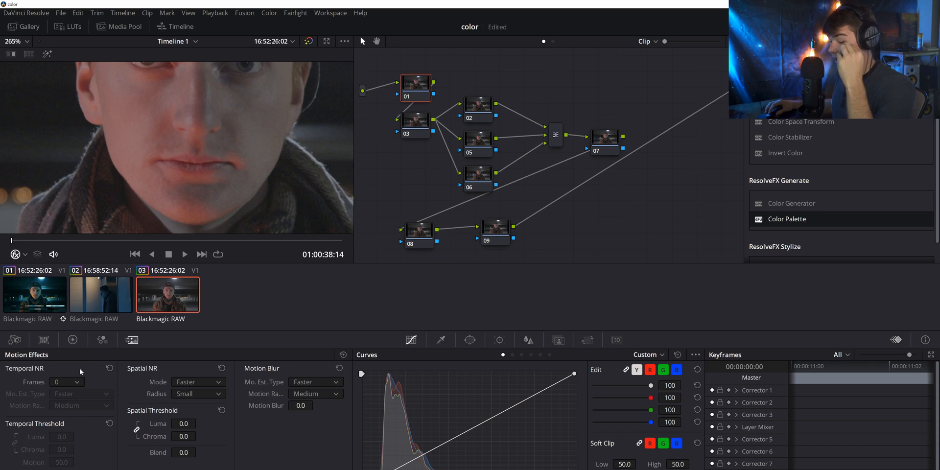
{"action": "left_click", "coordinate": [76, 382]}
{"action": "left_click", "coordinate": [63, 404]}
{"action": "left_click", "coordinate": [84, 393]}
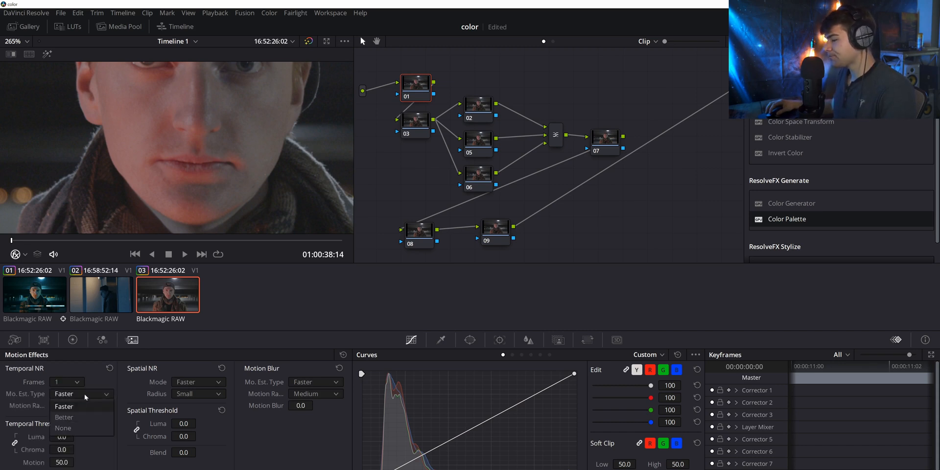
{"action": "left_click", "coordinate": [100, 417]}
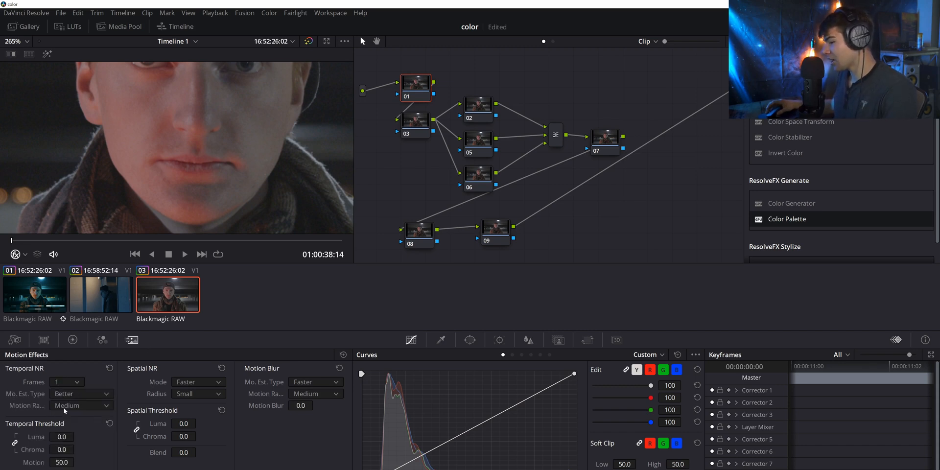
Set node 01's spatial noise reduction to Enhanced mode with unlinked thresholds of 39.4 luma and 36.8 chroma
{"action": "left_click", "coordinate": [219, 382]}
{"action": "left_click", "coordinate": [197, 417]}
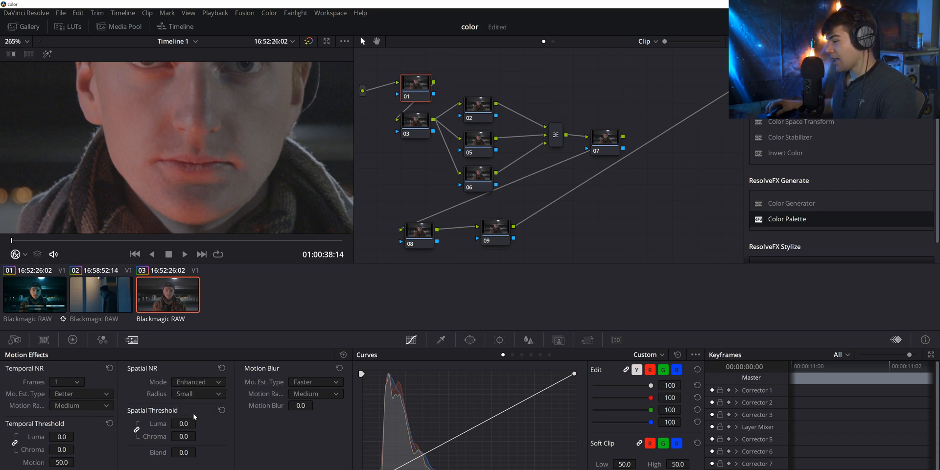
{"action": "left_click_drag", "start_coordinate": [181, 424], "coordinate": [244, 424]}
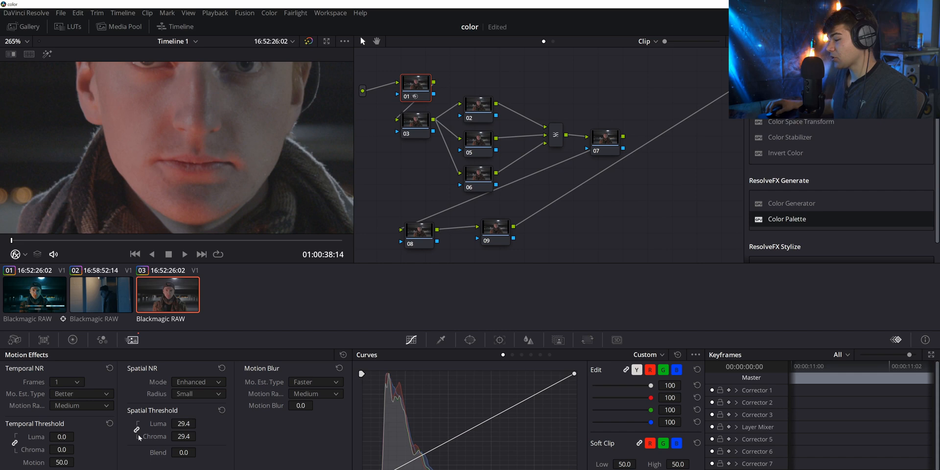
{"action": "mouse_move", "coordinate": [199, 423]}
{"action": "left_mouse_down"}
{"action": "mouse_move", "coordinate": [207, 423]}
{"action": "mouse_move", "coordinate": [201, 436]}
{"action": "left_mouse_up"}
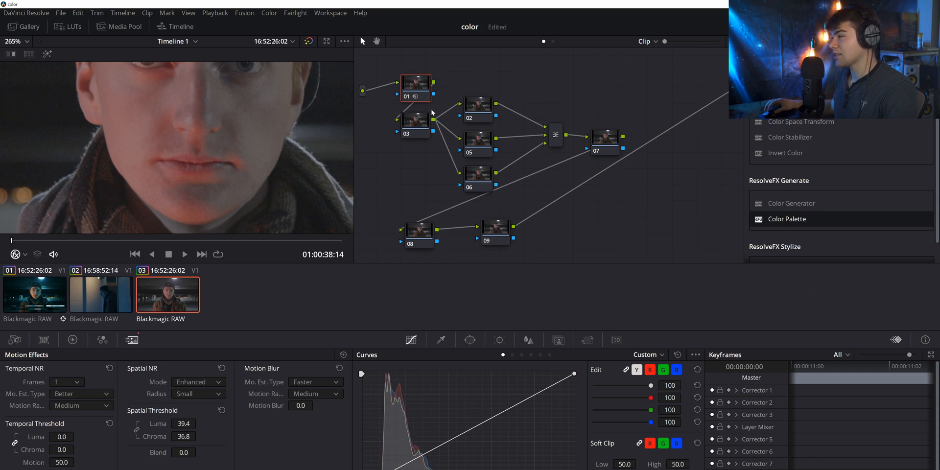
{"action": "left_click_drag", "start_coordinate": [419, 97], "coordinate": [419, 93]}
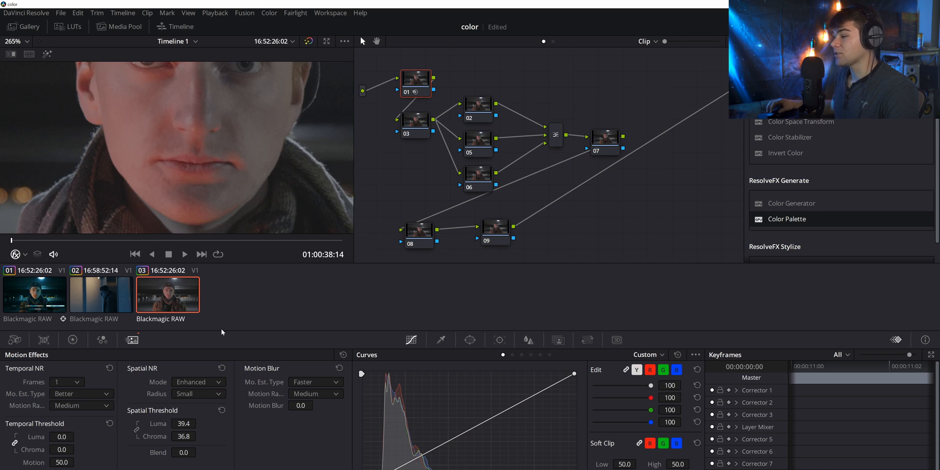
Adjust node 01's spatial noise reduction thresholds to 50.2 luma and 65.6 chroma, checking the skin detail
{"action": "mouse_move", "coordinate": [186, 423]}
{"action": "left_mouse_down"}
{"action": "mouse_move", "coordinate": [199, 423]}
{"action": "mouse_move", "coordinate": [183, 425]}
{"action": "left_mouse_up"}
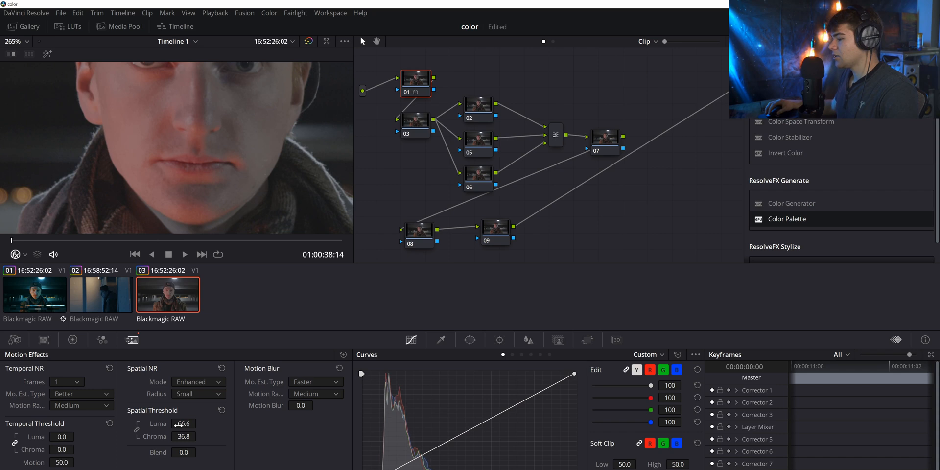
{"action": "scroll", "coordinate": [329, 117], "scroll_direction": "up", "scroll_amount": 3}
{"action": "scroll", "coordinate": [329, 117], "scroll_direction": "up", "scroll_amount": 2}
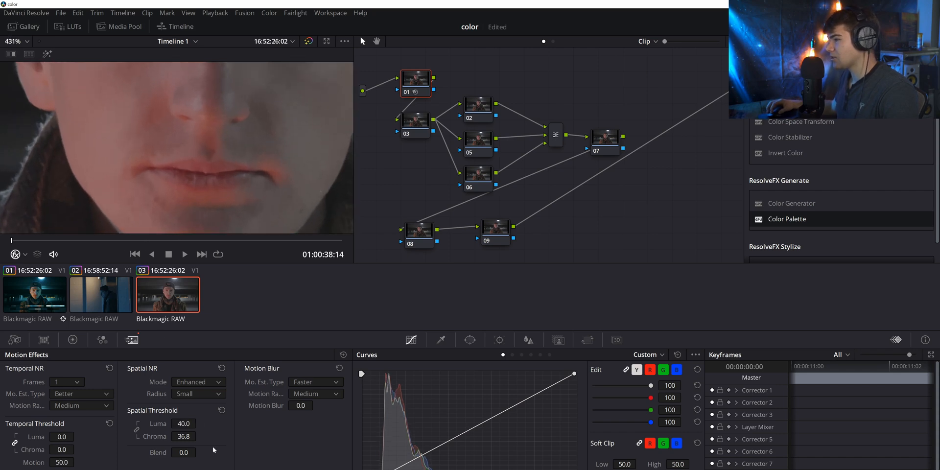
{"action": "scroll", "coordinate": [4, 209], "scroll_direction": "down", "scroll_amount": 6}
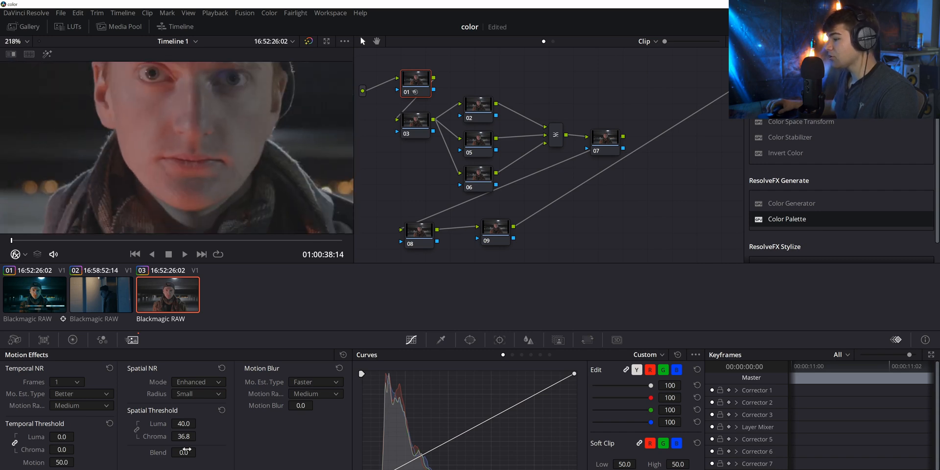
{"action": "left_click_drag", "start_coordinate": [199, 436], "coordinate": [216, 435]}
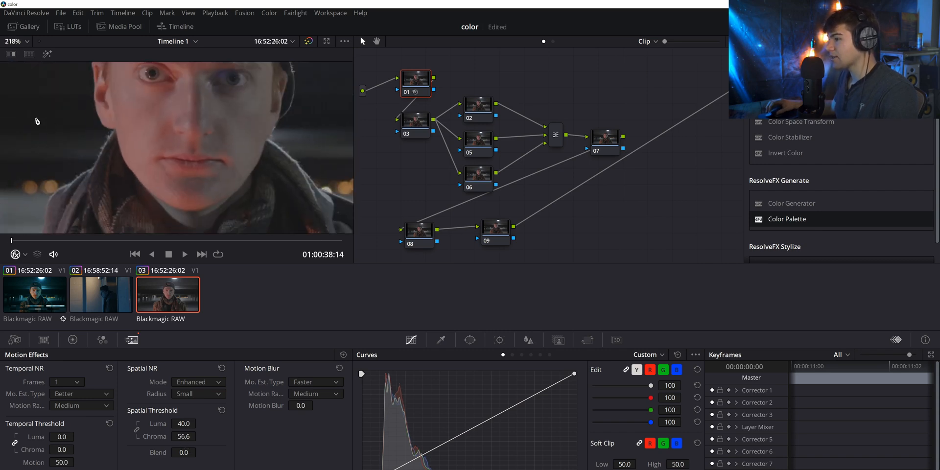
{"action": "scroll", "coordinate": [38, 121], "scroll_direction": "up", "scroll_amount": 2}
{"action": "left_click_drag", "start_coordinate": [175, 420], "coordinate": [176, 420]}
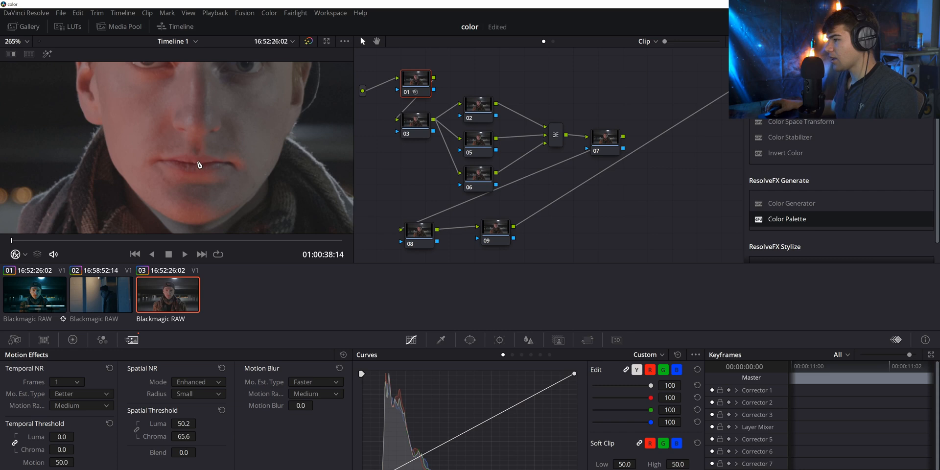
Check the denoised picture at a wider framing and move node 01 slightly higher, away from node 03
{"action": "scroll", "coordinate": [199, 164], "scroll_direction": "down", "scroll_amount": 8}
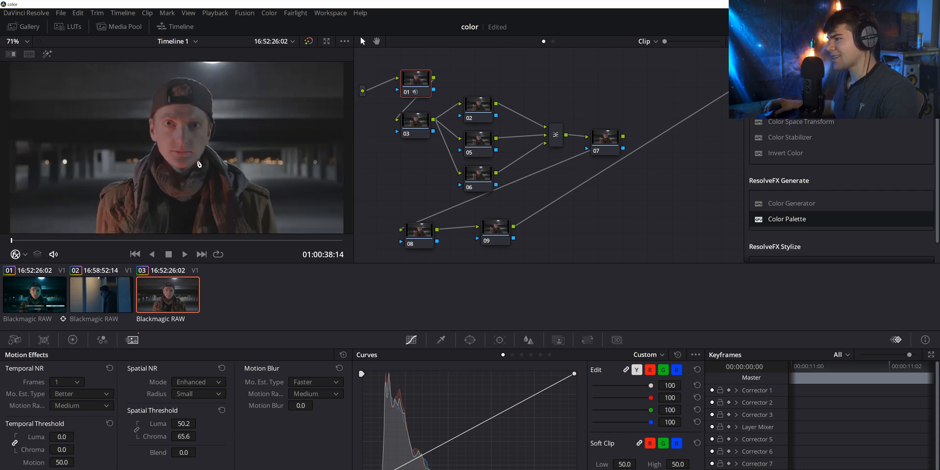
{"action": "scroll", "coordinate": [198, 164], "scroll_direction": "down", "scroll_amount": 2}
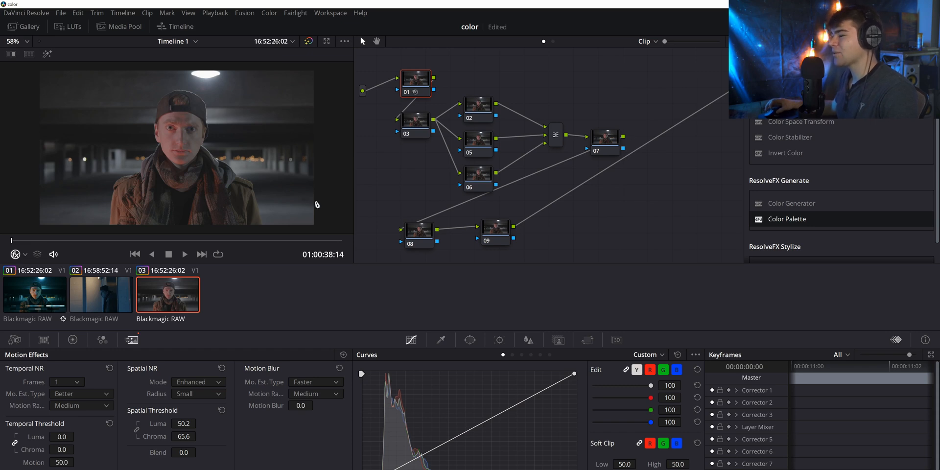
{"action": "scroll", "coordinate": [211, 93], "scroll_direction": "up", "scroll_amount": 1}
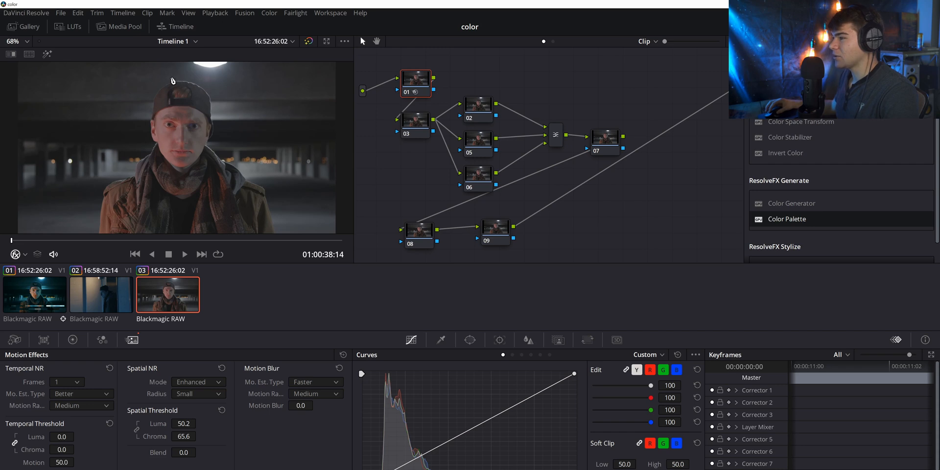
{"action": "scroll", "coordinate": [172, 80], "scroll_direction": "up", "scroll_amount": 3}
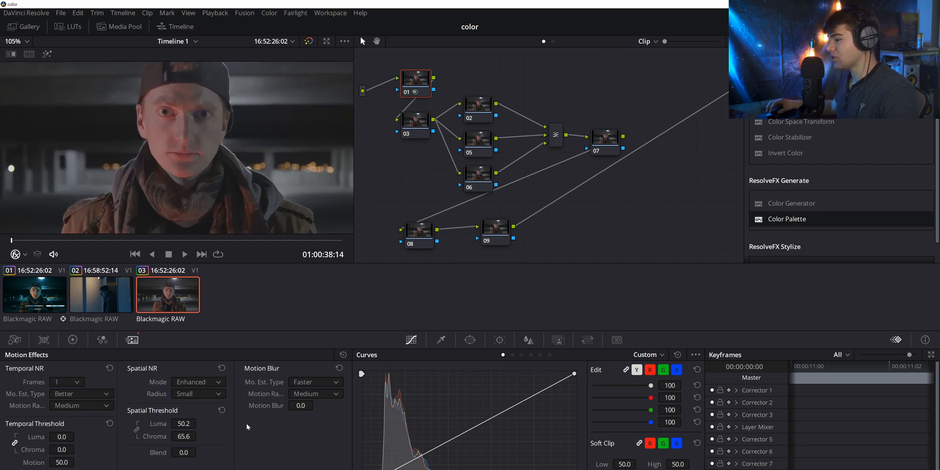
{"action": "left_click_drag", "start_coordinate": [417, 76], "coordinate": [415, 83]}
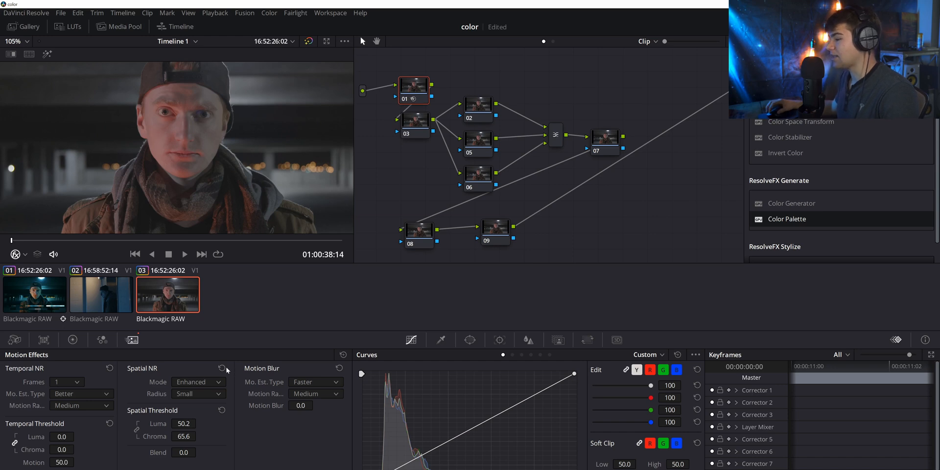
{"action": "left_click_drag", "start_coordinate": [410, 83], "coordinate": [413, 72]}
Select node 03 and compare the Primaries Wheels, Primaries Bars and Log modes of the color wheels
{"action": "left_click", "coordinate": [410, 120]}
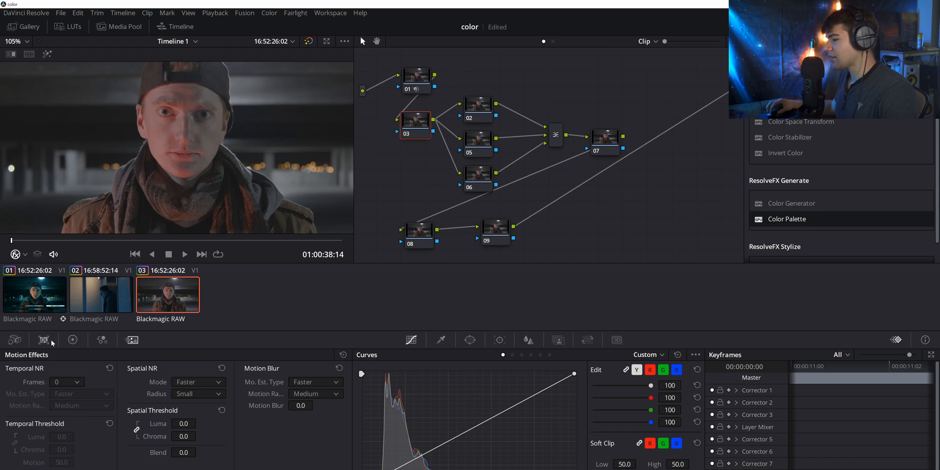
{"action": "left_click", "coordinate": [71, 341]}
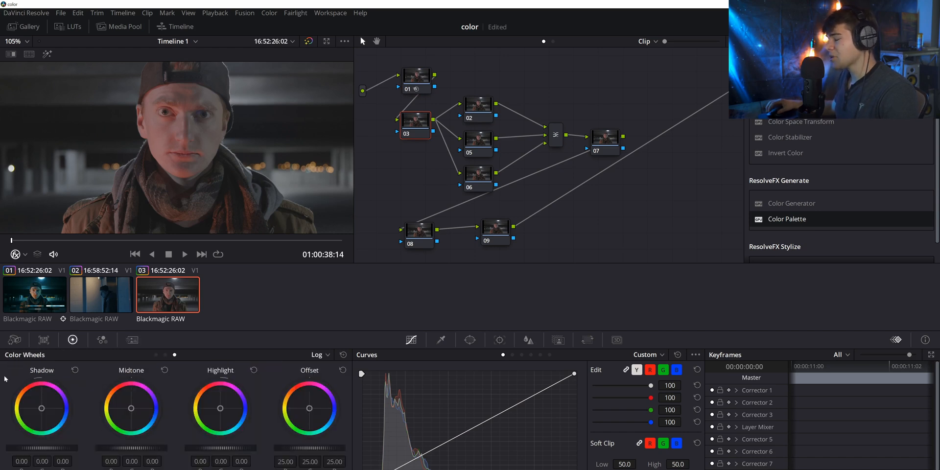
{"action": "left_click", "coordinate": [156, 355]}
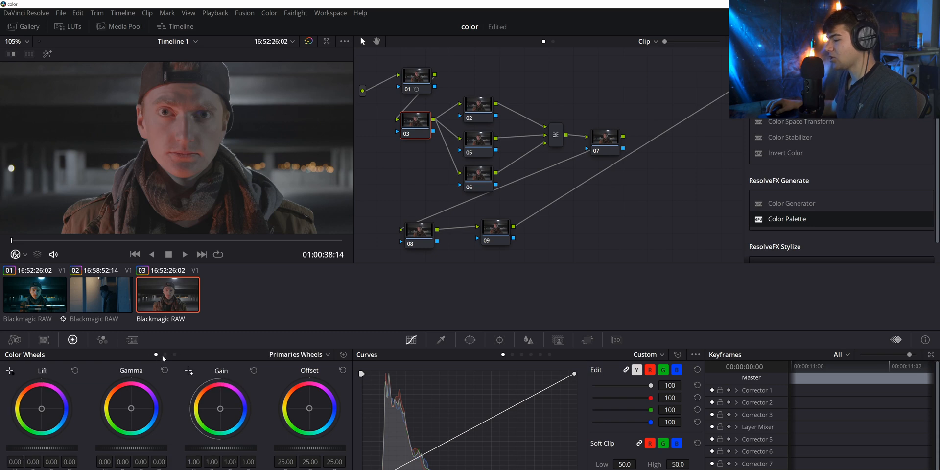
{"action": "left_click", "coordinate": [165, 355]}
{"action": "left_click", "coordinate": [175, 355]}
{"action": "left_click", "coordinate": [165, 354]}
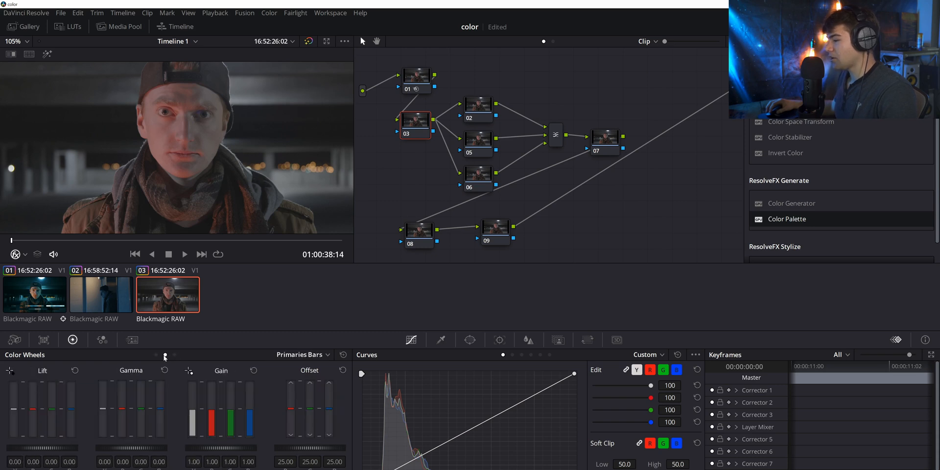
{"action": "left_click", "coordinate": [155, 355]}
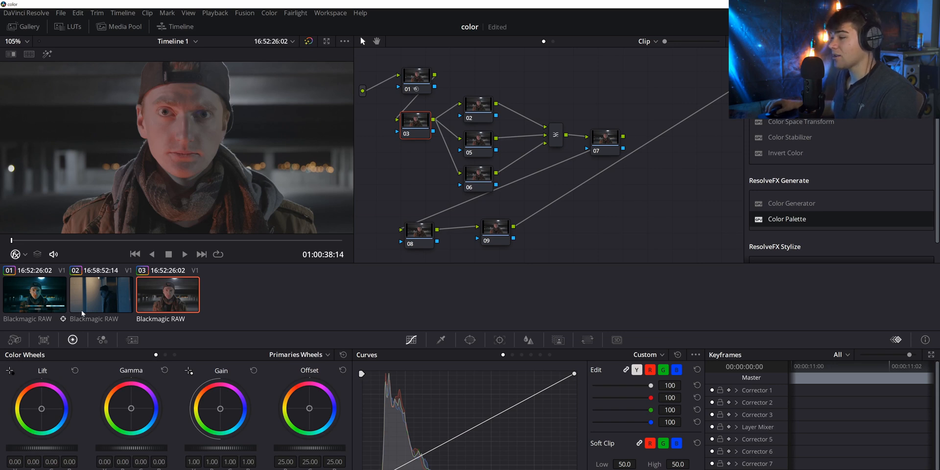
{"action": "left_click", "coordinate": [175, 354]}
{"action": "left_click", "coordinate": [155, 355]}
{"action": "left_click", "coordinate": [165, 355]}
{"action": "left_click", "coordinate": [175, 354]}
{"action": "left_click", "coordinate": [156, 354]}
{"action": "left_click", "coordinate": [175, 354]}
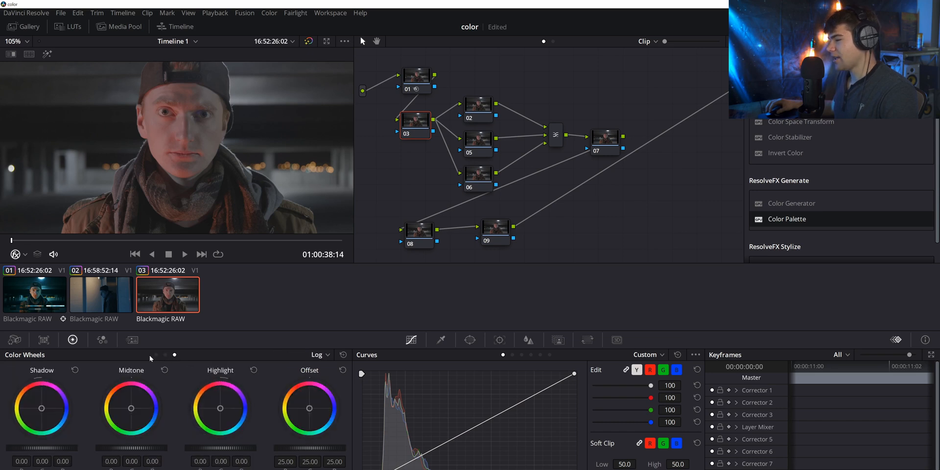
{"action": "left_click", "coordinate": [156, 354]}
{"action": "left_click", "coordinate": [175, 355]}
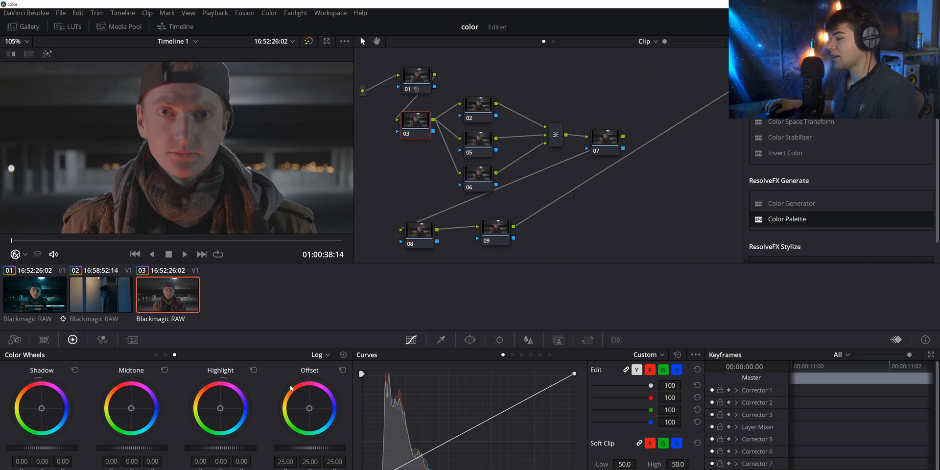
{"action": "left_click", "coordinate": [156, 355]}
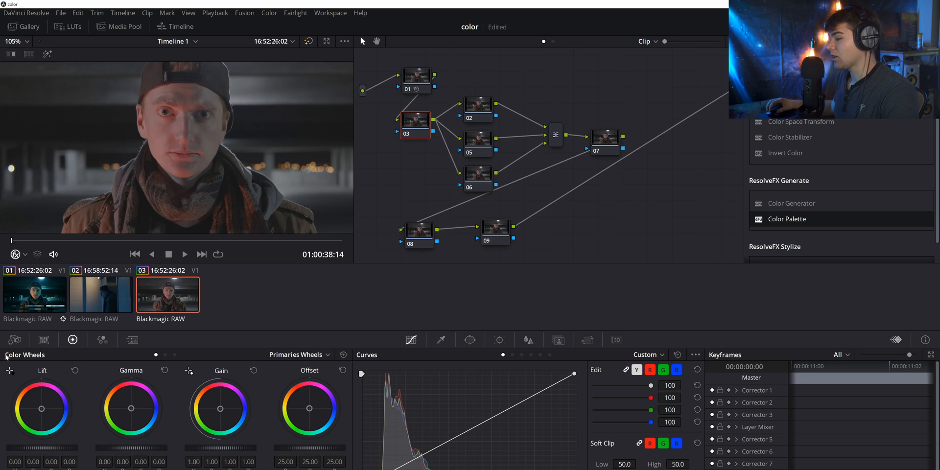
With the Log wheels on node 03, push the midtones toward orange (0.38, -0.08, -0.27) and the shadows toward teal (-0.67, 0.18, 0.12)
{"action": "left_click", "coordinate": [175, 354]}
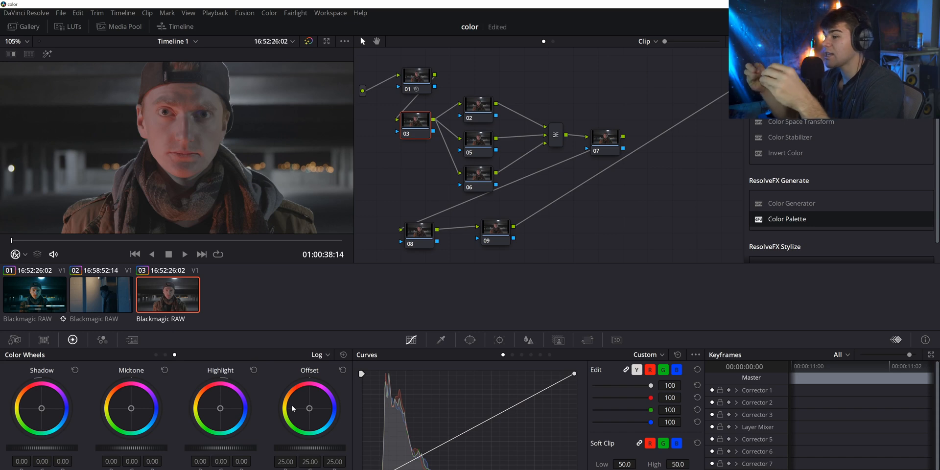
{"action": "left_click_drag", "start_coordinate": [131, 410], "coordinate": [116, 384]}
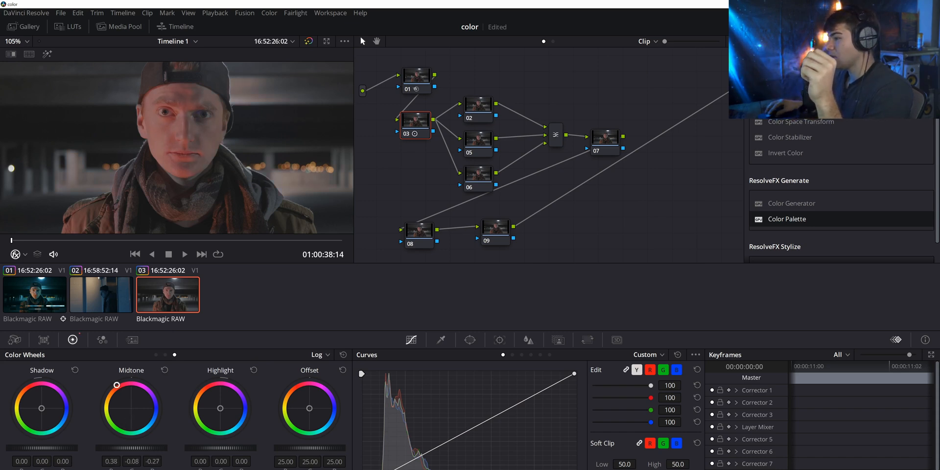
{"action": "left_click_drag", "start_coordinate": [43, 405], "coordinate": [44, 422]}
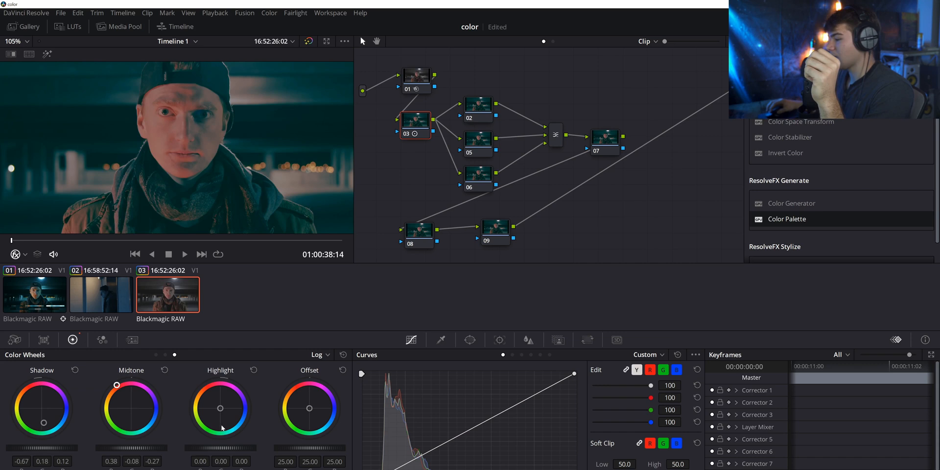
Reset the grade on node 03 and examine the denoised portrait close up and at full framing
{"action": "right_click", "coordinate": [414, 115]}
{"action": "left_click", "coordinate": [435, 121]}
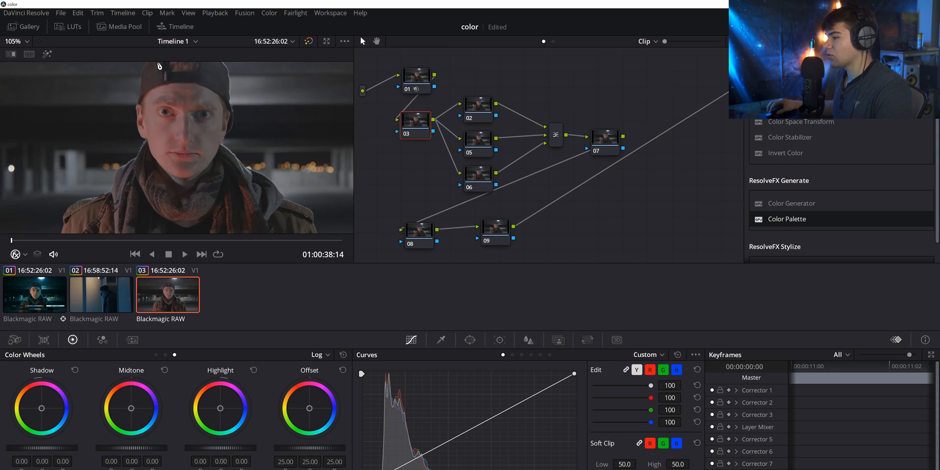
{"action": "scroll", "coordinate": [163, 78], "scroll_direction": "up", "scroll_amount": 6}
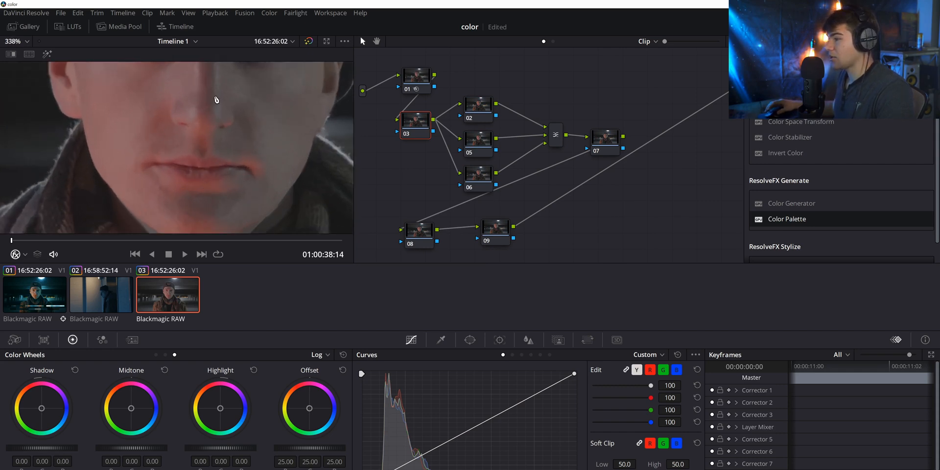
{"action": "scroll", "coordinate": [210, 134], "scroll_direction": "down", "scroll_amount": 4}
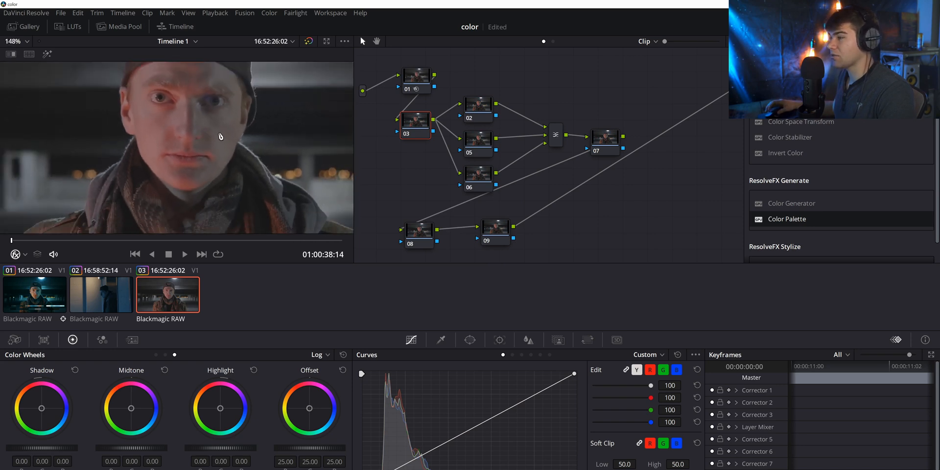
{"action": "scroll", "coordinate": [215, 103], "scroll_direction": "down", "scroll_amount": 3}
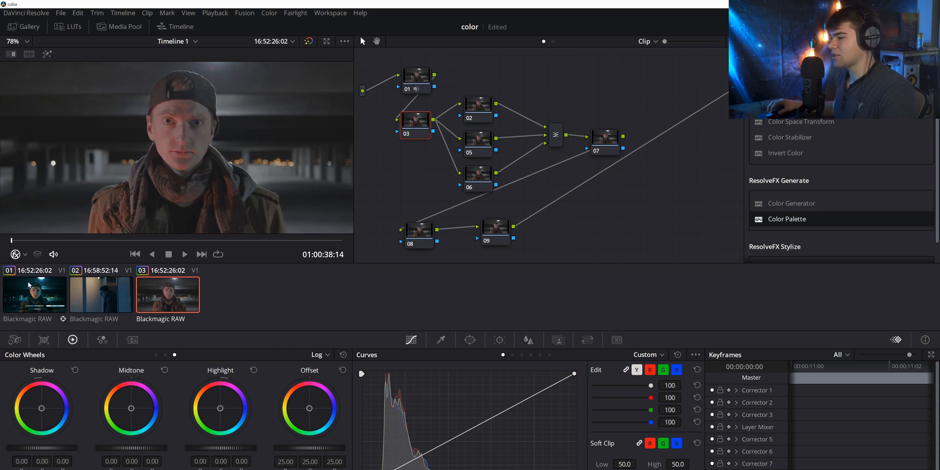
{"action": "scroll", "coordinate": [199, 131], "scroll_direction": "down", "scroll_amount": 1}
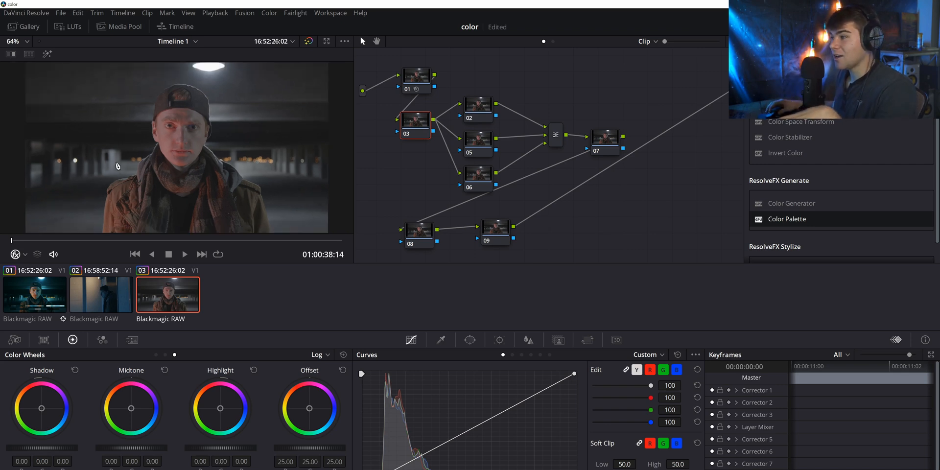
{"action": "scroll", "coordinate": [178, 145], "scroll_direction": "up", "scroll_amount": 1}
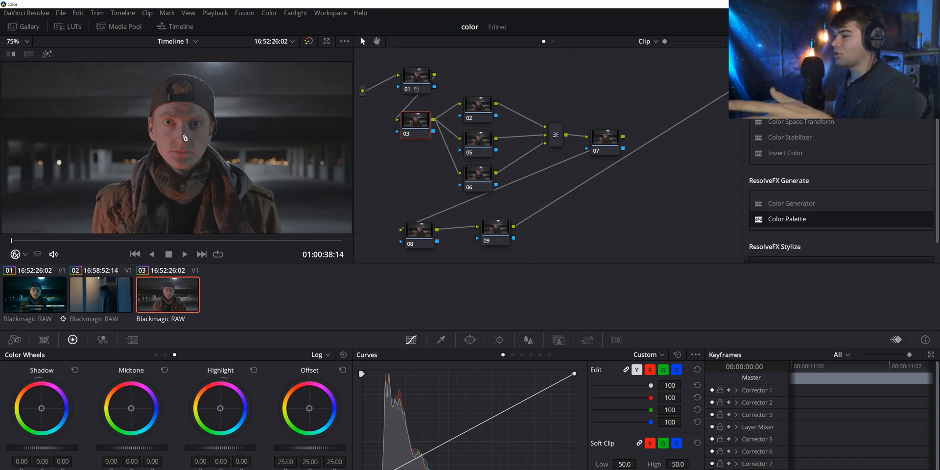
{"action": "scroll", "coordinate": [184, 138], "scroll_direction": "up", "scroll_amount": 1}
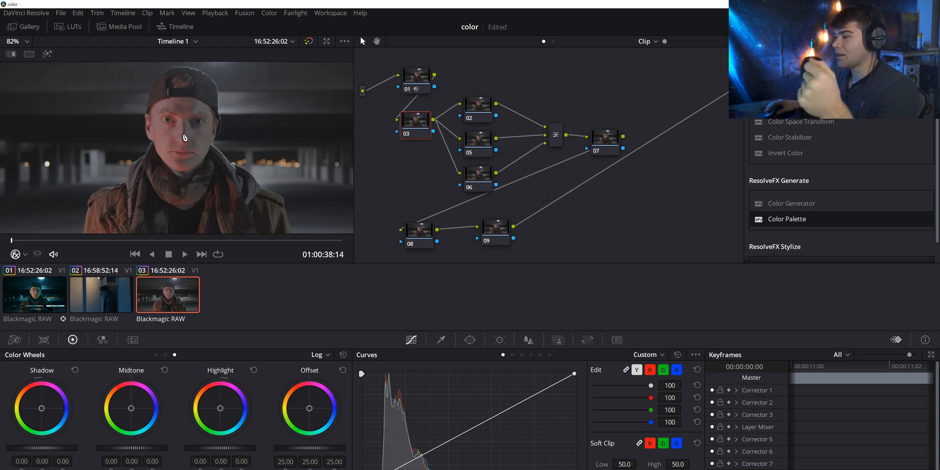
{"action": "scroll", "coordinate": [184, 138], "scroll_direction": "down", "scroll_amount": 1}
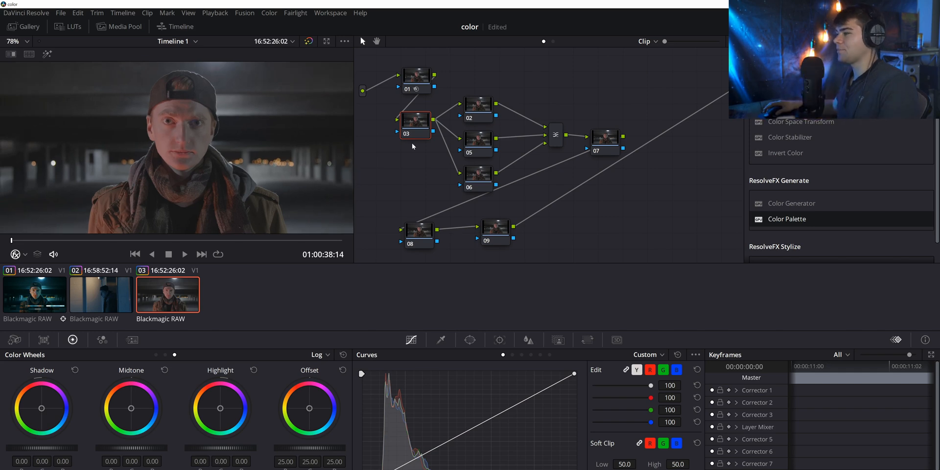
Look over the clip's Camera Raw and Color Match settings, returning to the color wheels
{"action": "left_click", "coordinate": [14, 339]}
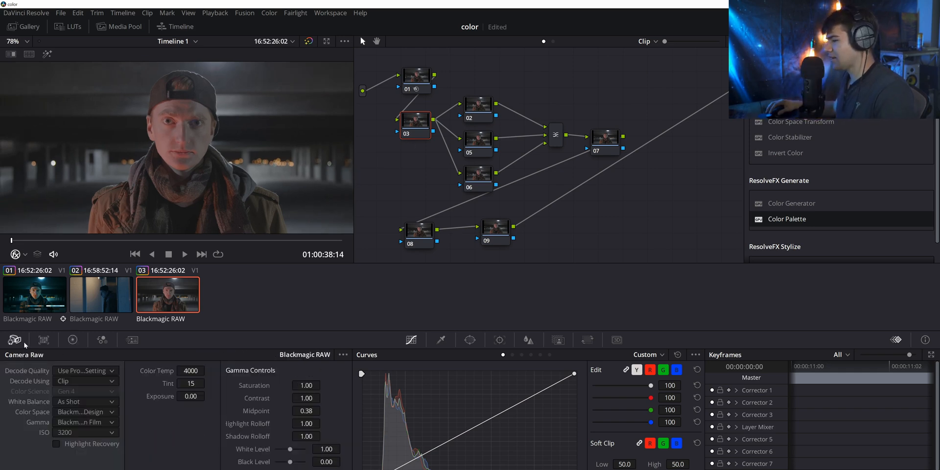
{"action": "left_click", "coordinate": [43, 339]}
{"action": "left_click", "coordinate": [68, 340]}
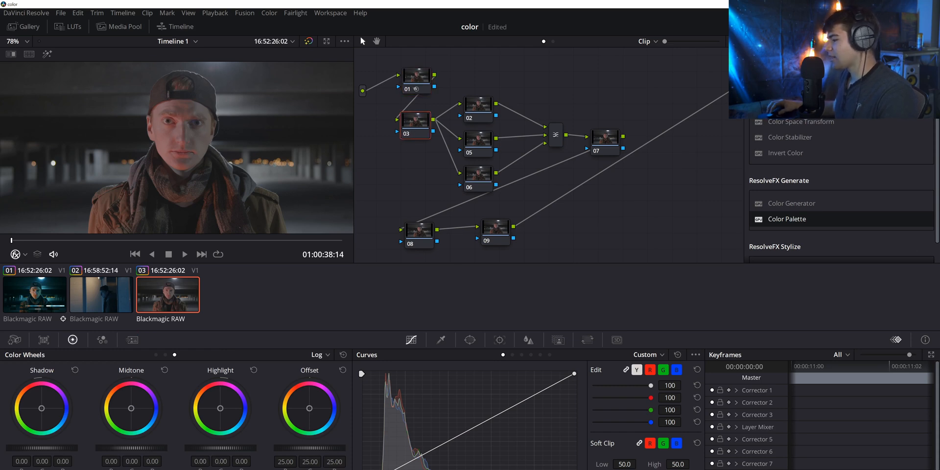
Slightly raise contrast and saturation on node 03 while monitoring the scopes, and close the scopes
{"action": "key", "text": "ctrl+shift+w"}
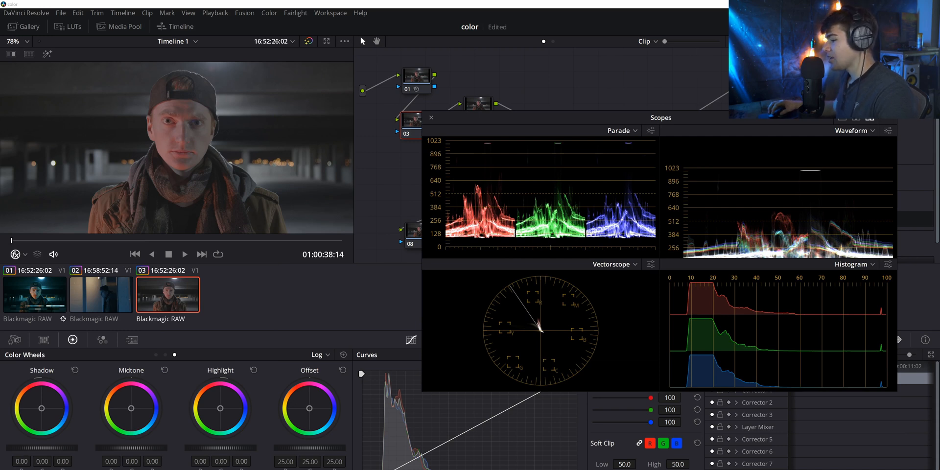
{"action": "mouse_move", "coordinate": [73, 469]}
{"action": "left_mouse_down"}
{"action": "mouse_move", "coordinate": [96, 469]}
{"action": "mouse_move", "coordinate": [86, 468]}
{"action": "left_mouse_up"}
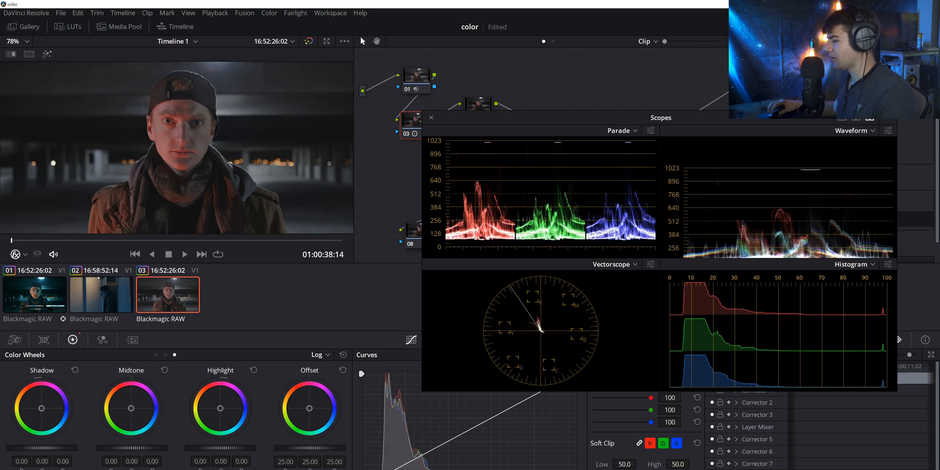
{"action": "left_click_drag", "start_coordinate": [211, 469], "coordinate": [222, 469]}
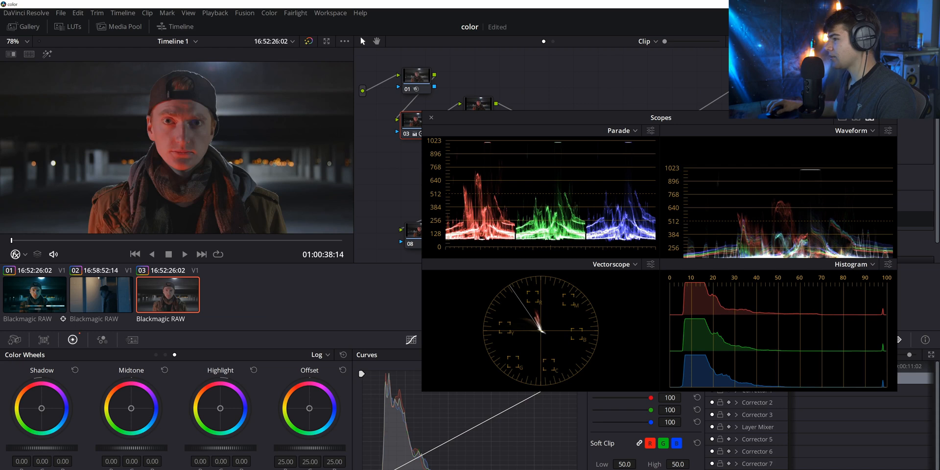
{"action": "left_click_drag", "start_coordinate": [541, 115], "coordinate": [0, 111]}
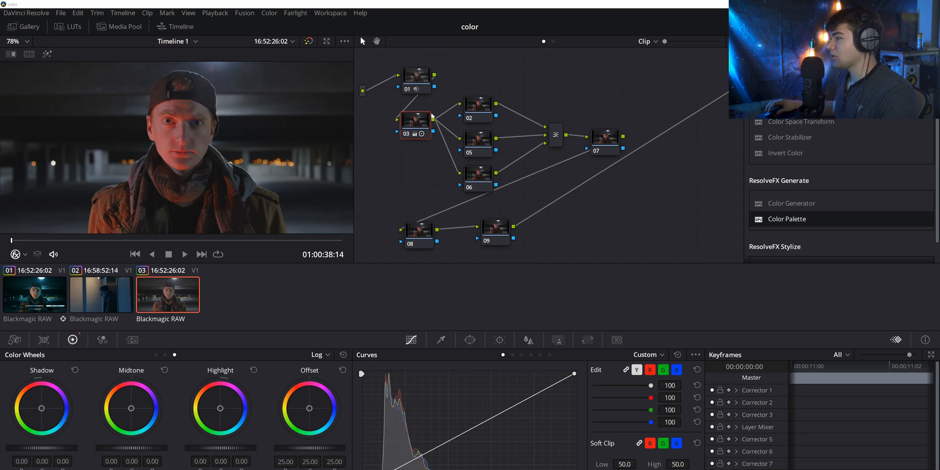
Nudge node 03 slightly lower and display the Primaries Bars with the scopes placed beside the viewer
{"action": "left_click_drag", "start_coordinate": [419, 128], "coordinate": [420, 134]}
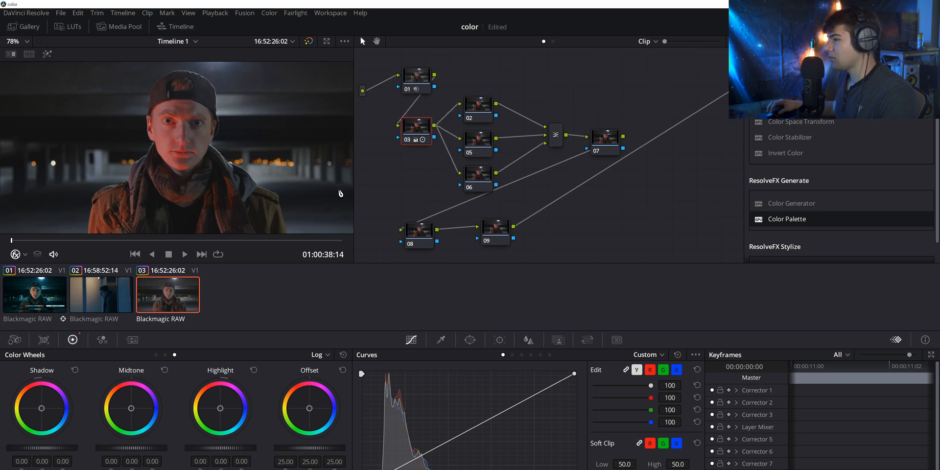
{"action": "left_click", "coordinate": [165, 355]}
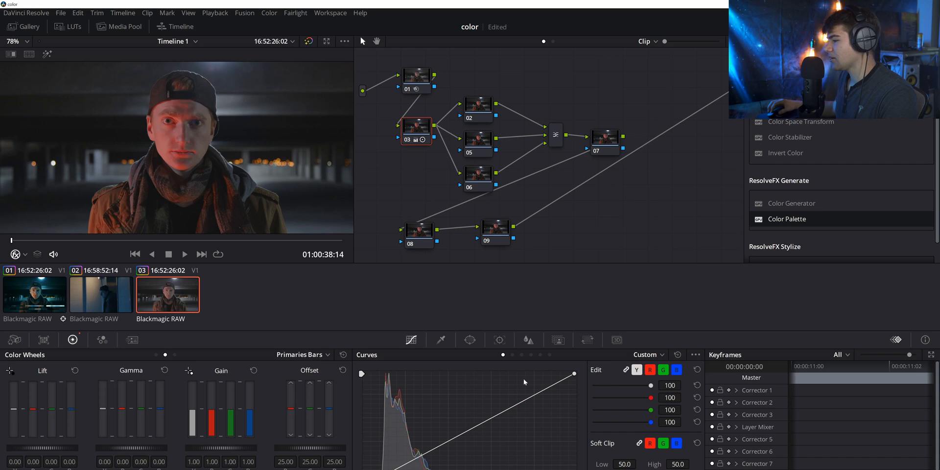
{"action": "key", "text": "ctrl+shift+w"}
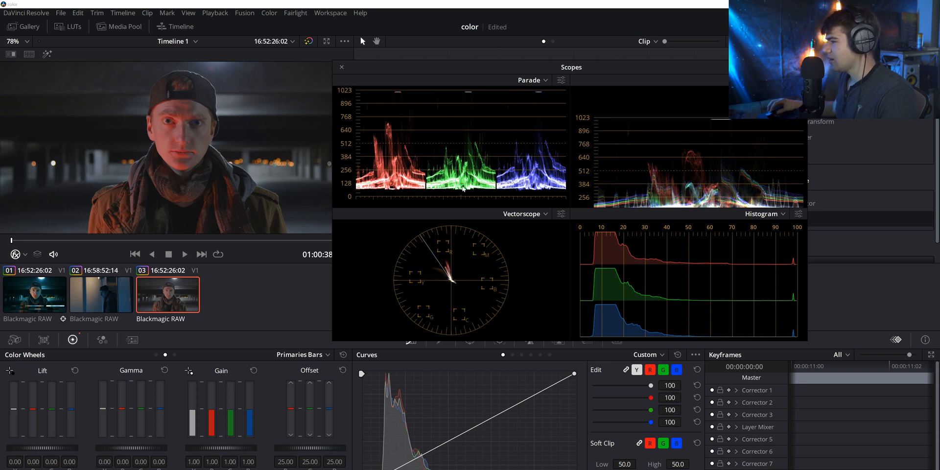
{"action": "left_click_drag", "start_coordinate": [426, 71], "coordinate": [516, 78]}
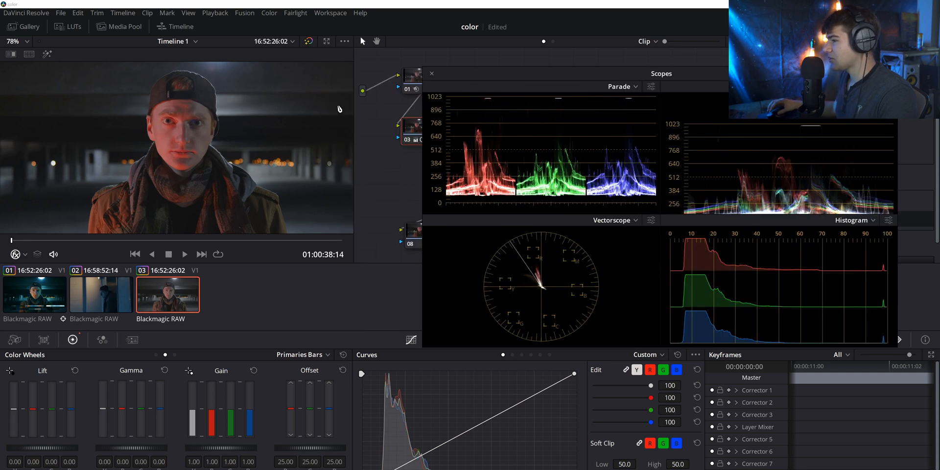
{"action": "scroll", "coordinate": [229, 98], "scroll_direction": "down", "scroll_amount": 2}
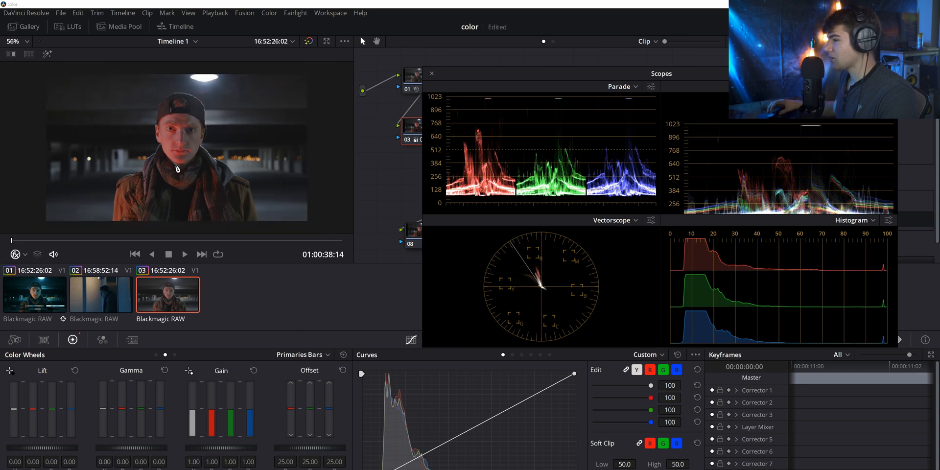
{"action": "scroll", "coordinate": [178, 154], "scroll_direction": "up", "scroll_amount": 1}
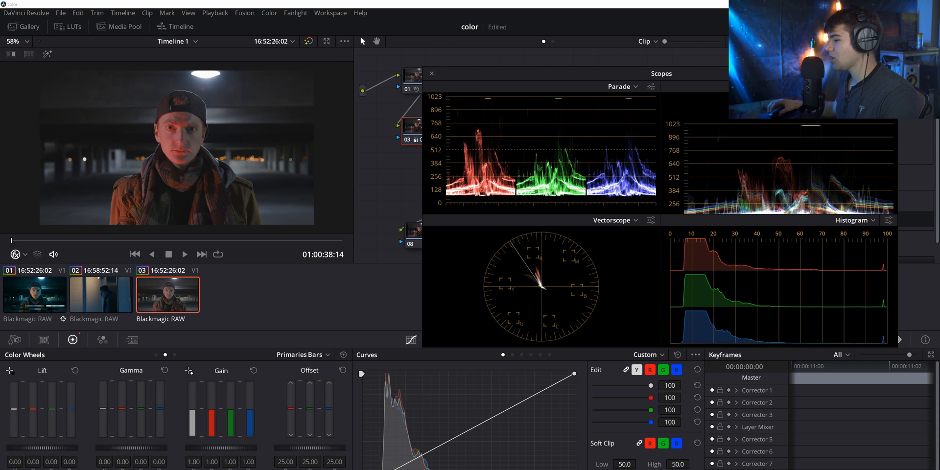
Try a red offset of 10.60 on node 03, then balance the offset to 23.70, 24.17 and 25.15
{"action": "left_click_drag", "start_coordinate": [286, 461], "coordinate": [250, 462]}
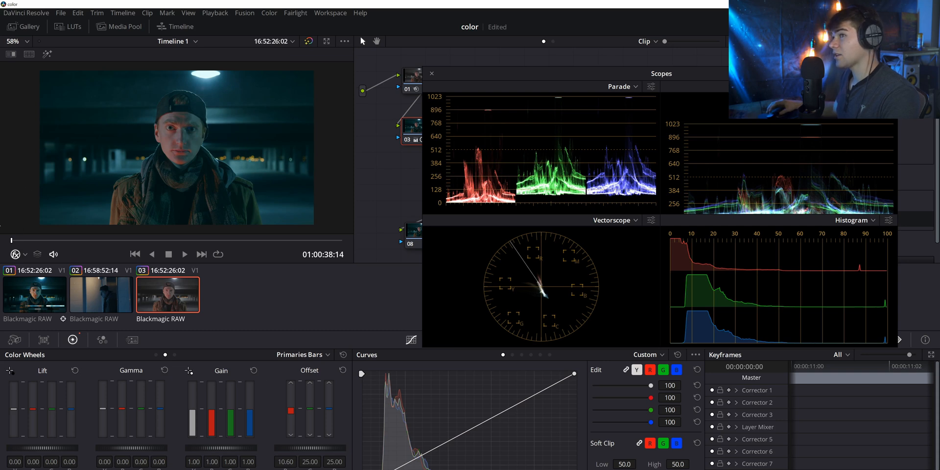
{"action": "left_click_drag", "start_coordinate": [297, 415], "coordinate": [297, 405]}
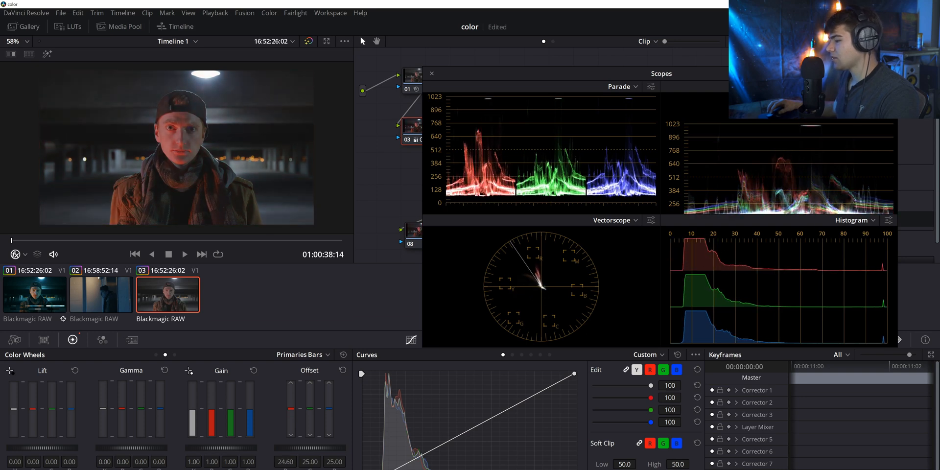
{"action": "left_click", "coordinate": [157, 355]}
{"action": "left_click_drag", "start_coordinate": [315, 413], "coordinate": [316, 414]}
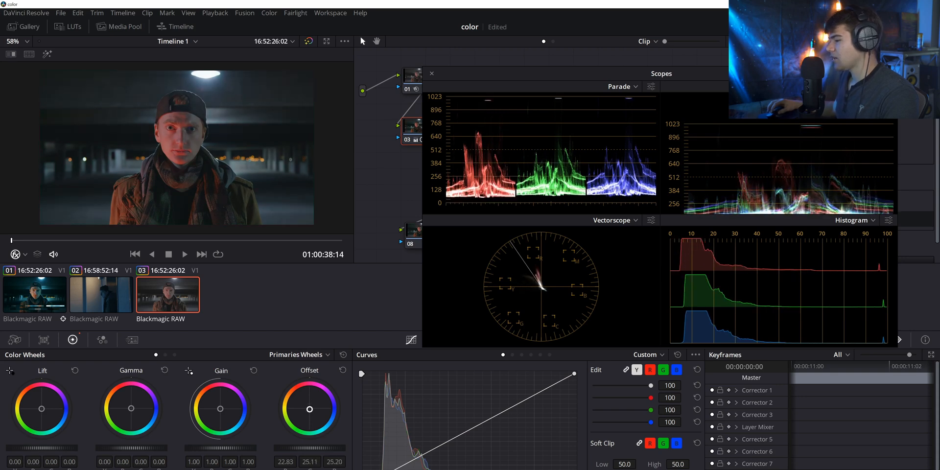
{"action": "left_click_drag", "start_coordinate": [310, 409], "coordinate": [308, 407]}
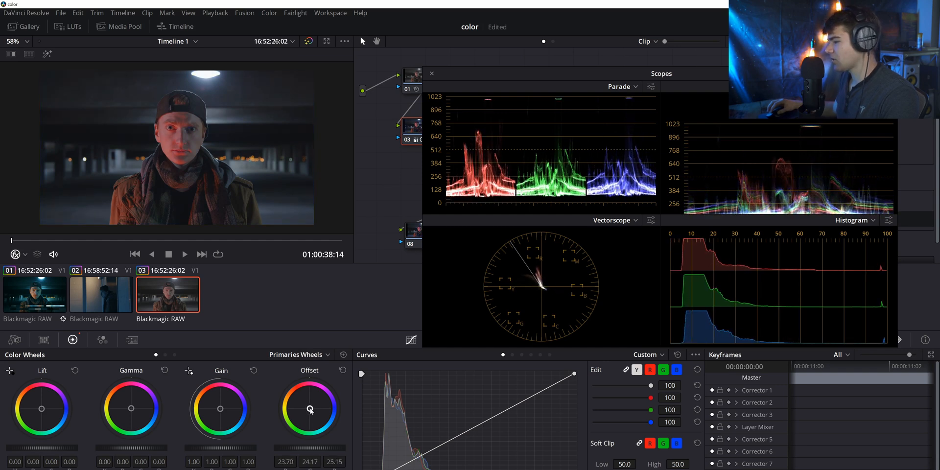
Lower node 03's red offset to 12.20 for a teal cast and close the scopes
{"action": "left_click", "coordinate": [165, 355]}
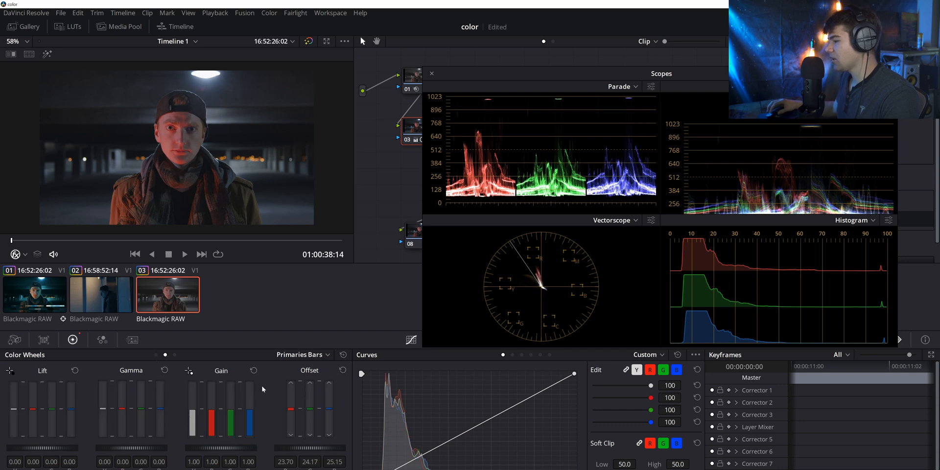
{"action": "left_click_drag", "start_coordinate": [290, 409], "coordinate": [290, 410]}
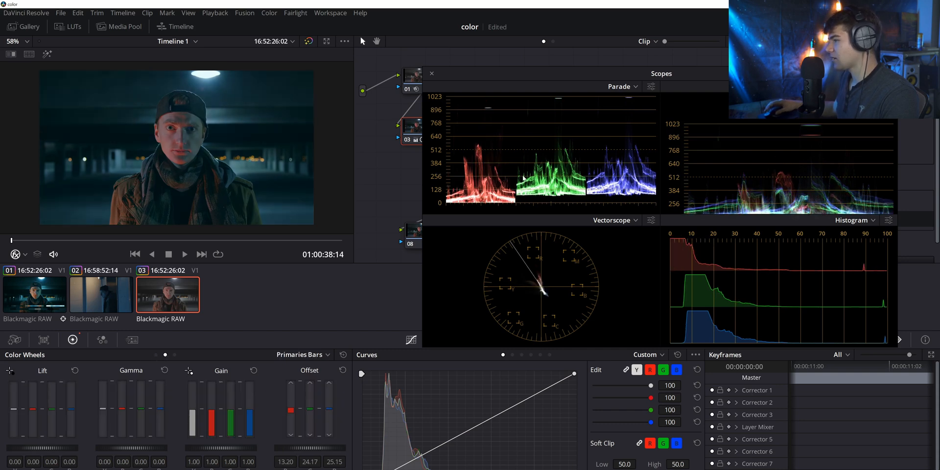
{"action": "left_click", "coordinate": [156, 356]}
{"action": "left_click", "coordinate": [165, 355]}
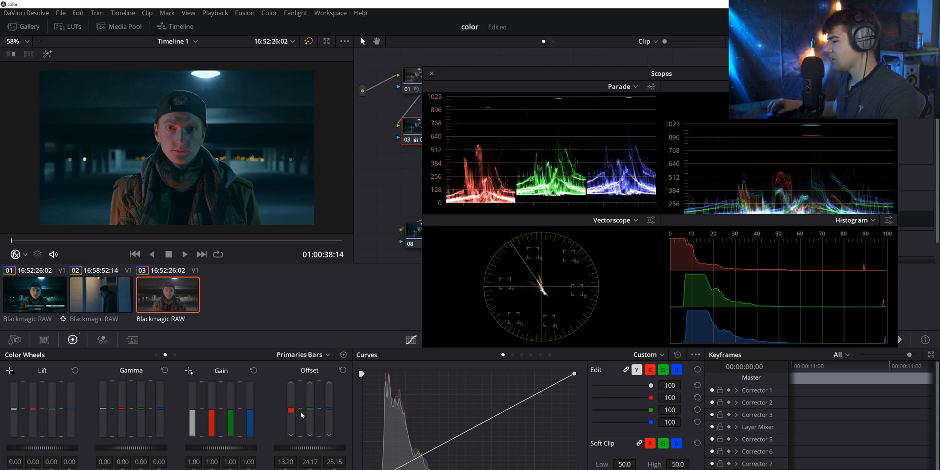
{"action": "left_click_drag", "start_coordinate": [291, 410], "coordinate": [290, 410]}
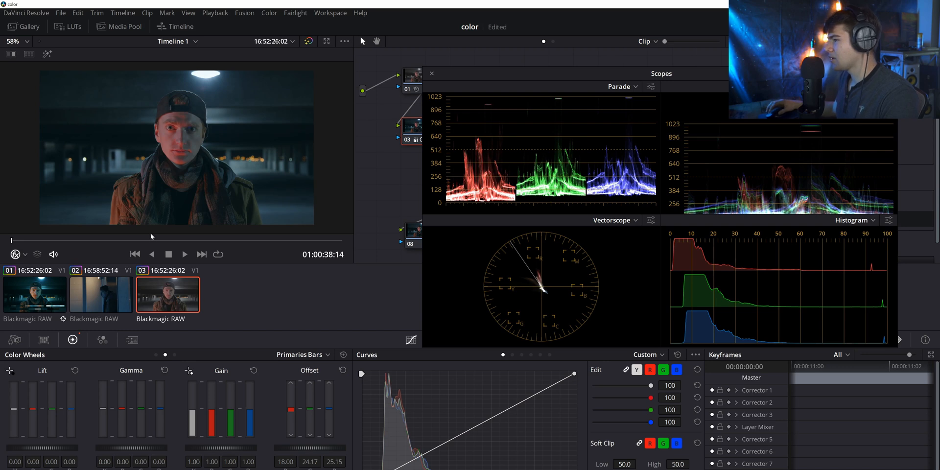
{"action": "scroll", "coordinate": [169, 163], "scroll_direction": "up", "scroll_amount": 1}
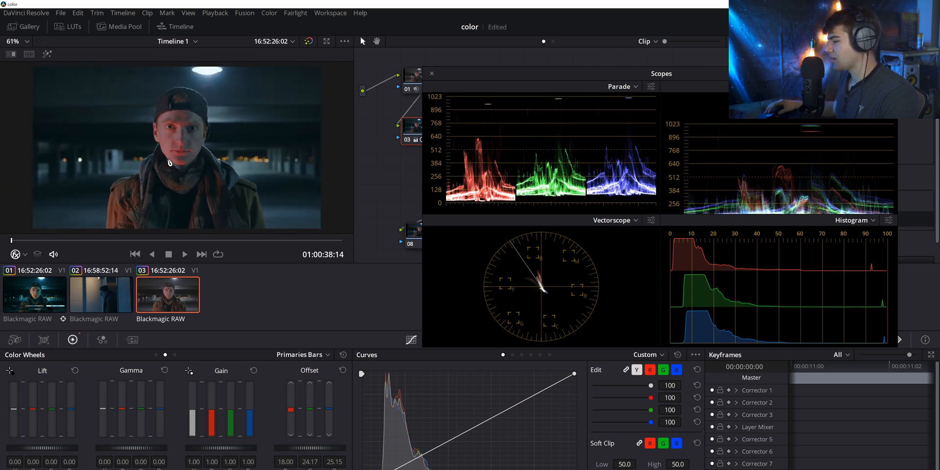
{"action": "left_click_drag", "start_coordinate": [291, 410], "coordinate": [291, 417]}
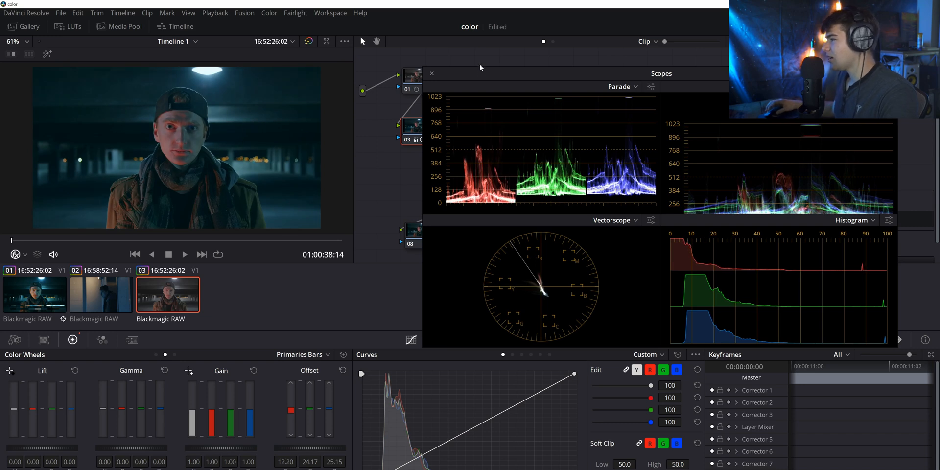
{"action": "left_click_drag", "start_coordinate": [289, 113], "coordinate": [471, 190]}
{"action": "left_click", "coordinate": [422, 189]}
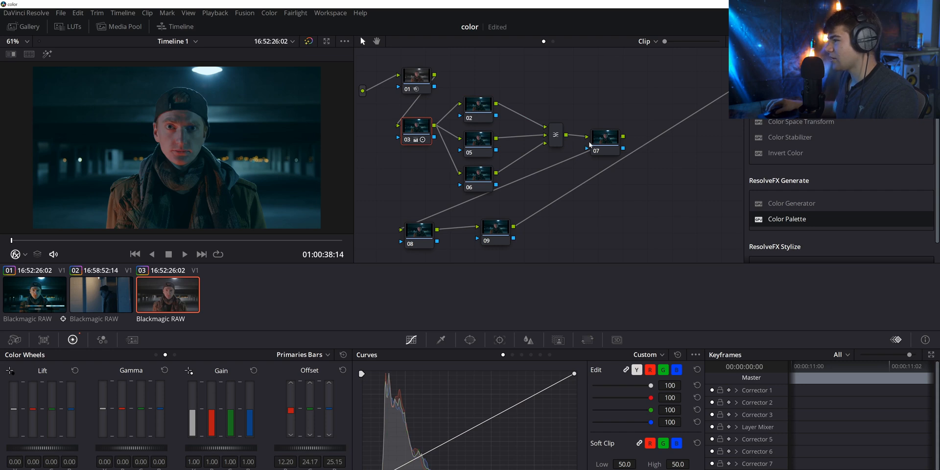
Move nodes 02, 05 and 06 closer to the layer mixer and nodes 08 and 09 lower, leaving node 05 selected
{"action": "left_click", "coordinate": [615, 139]}
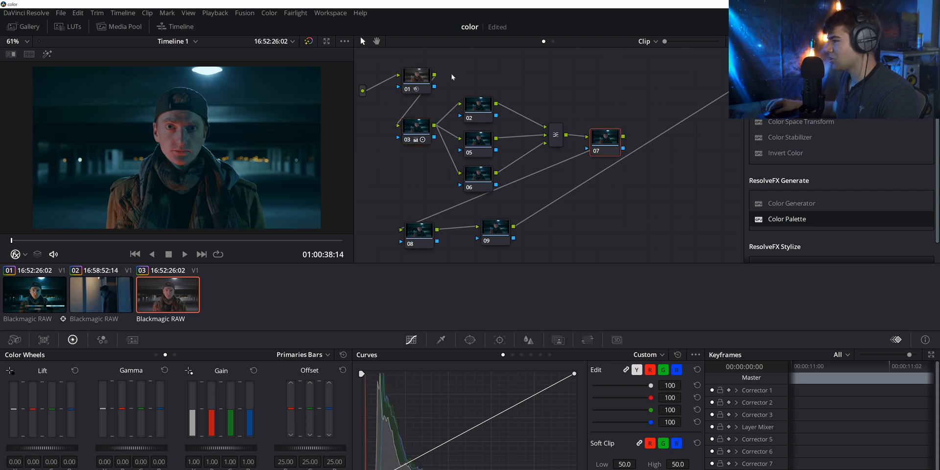
{"action": "left_click_drag", "start_coordinate": [485, 80], "coordinate": [488, 169]}
{"action": "left_click_drag", "start_coordinate": [559, 221], "coordinate": [408, 248]}
{"action": "left_click", "coordinate": [589, 148]}
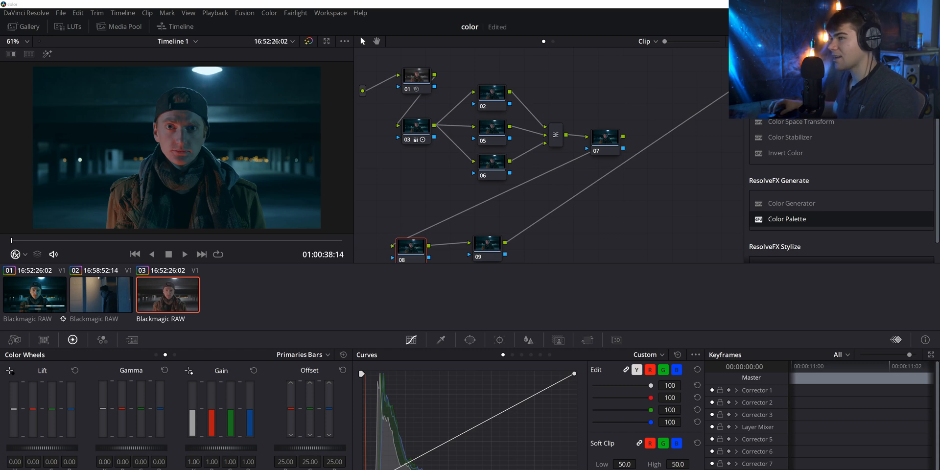
{"action": "left_click", "coordinate": [493, 97]}
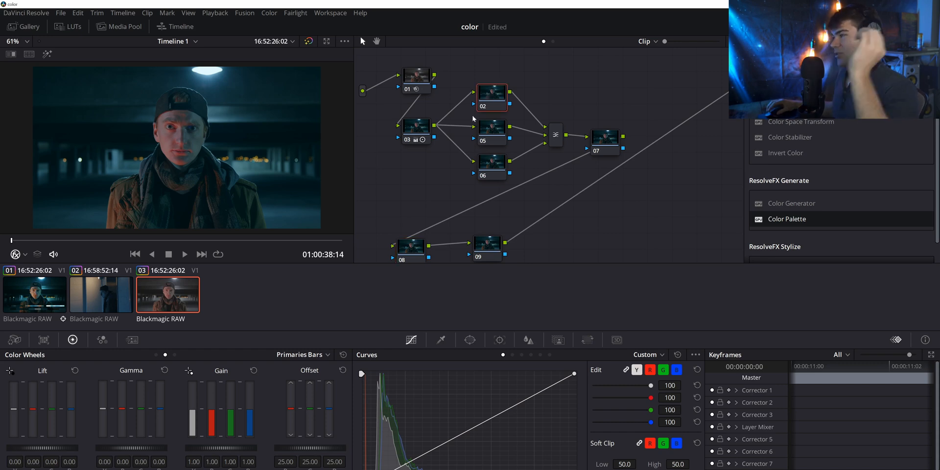
{"action": "left_click", "coordinate": [487, 134]}
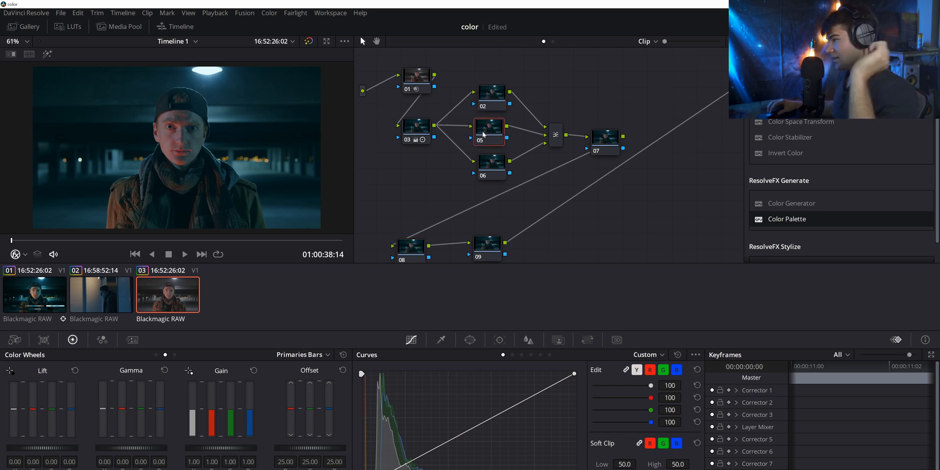
Sample the skin on the lit side of the face with node 05's HSL qualifier and show the selection in Highlight view
{"action": "left_click", "coordinate": [441, 339]}
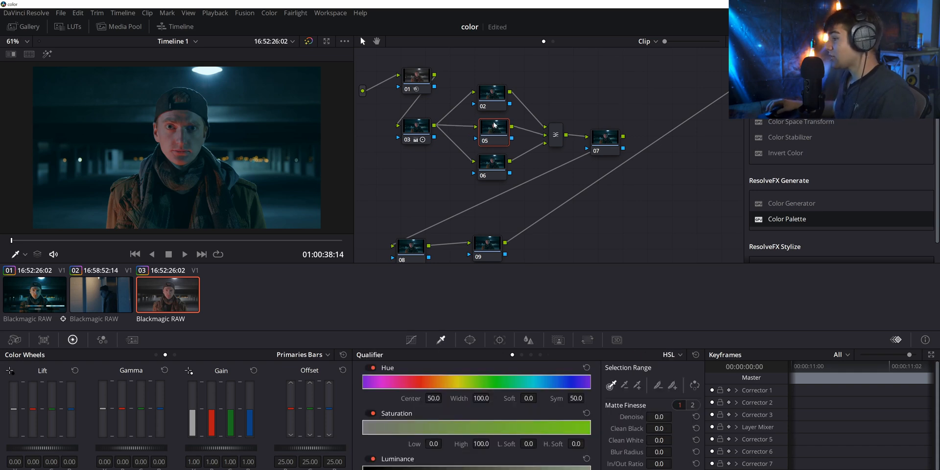
{"action": "left_click", "coordinate": [25, 254]}
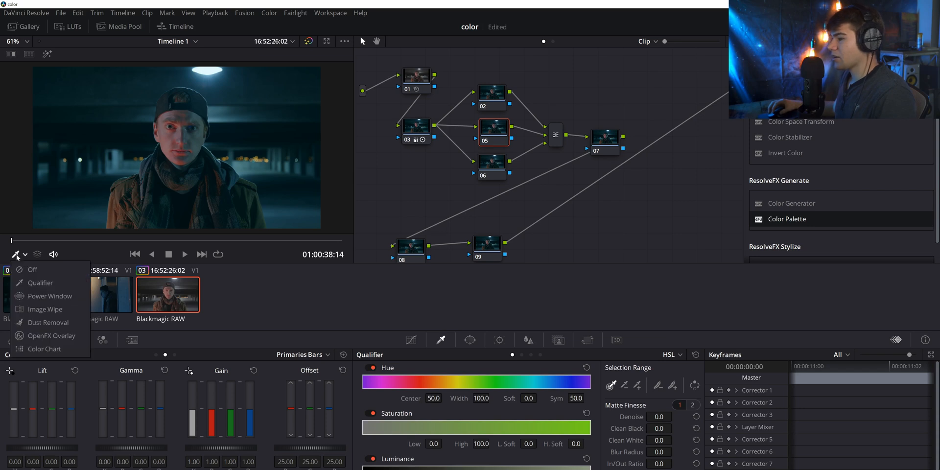
{"action": "scroll", "coordinate": [186, 142], "scroll_direction": "up", "scroll_amount": 6}
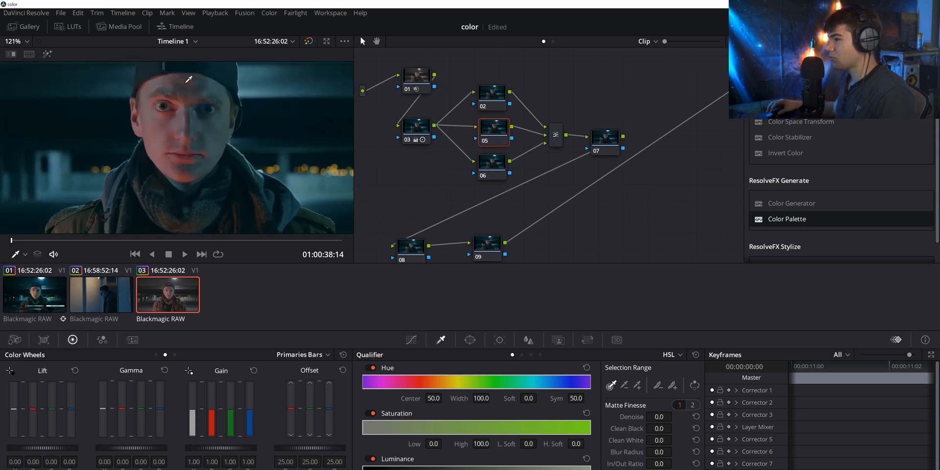
{"action": "left_click", "coordinate": [167, 79]}
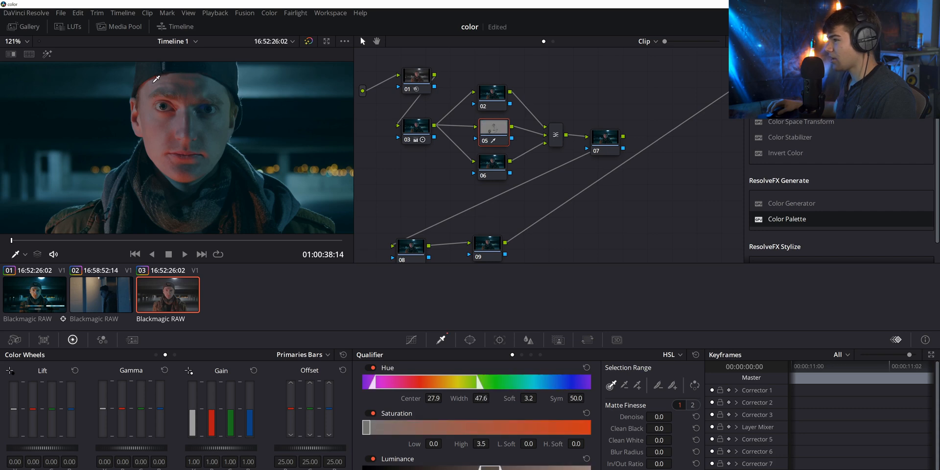
{"action": "left_click_drag", "start_coordinate": [145, 91], "coordinate": [159, 136]}
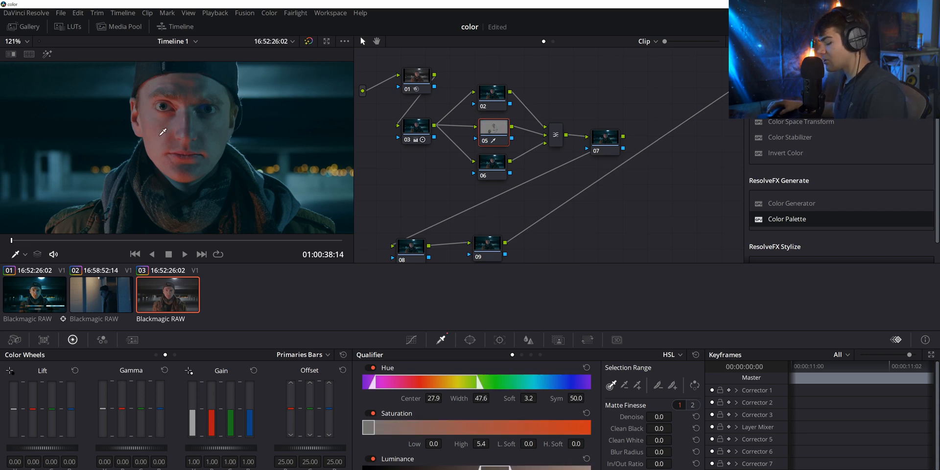
{"action": "key", "text": "shift+h"}
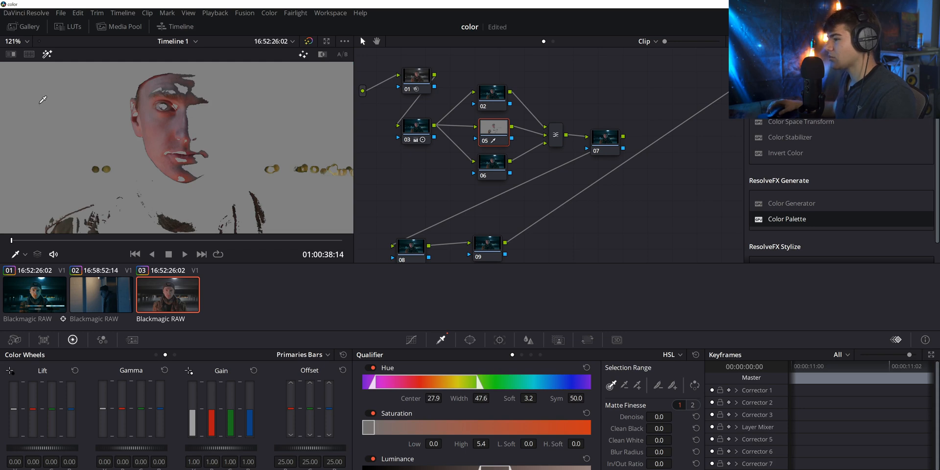
Try other qualifier samples for node 05 on the neck, the shadowed side of the face, the lit cheek and the forehead
{"action": "left_click", "coordinate": [172, 188]}
{"action": "left_click", "coordinate": [228, 116]}
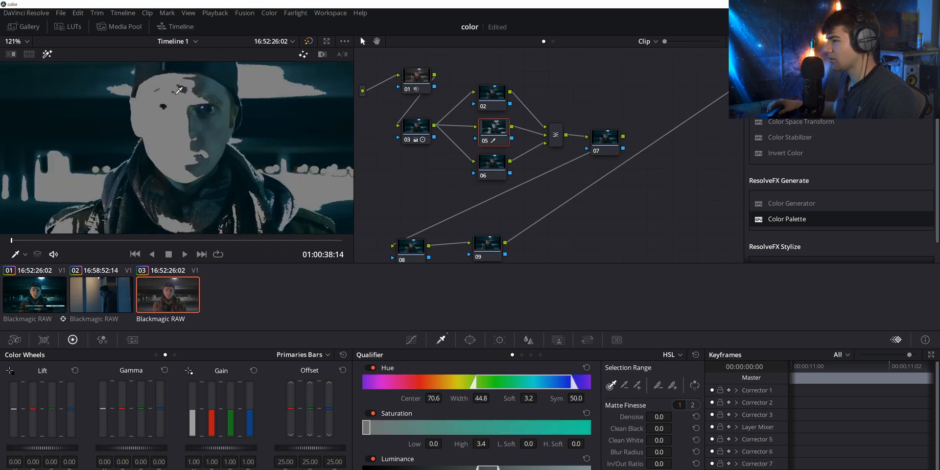
{"action": "left_click", "coordinate": [183, 78]}
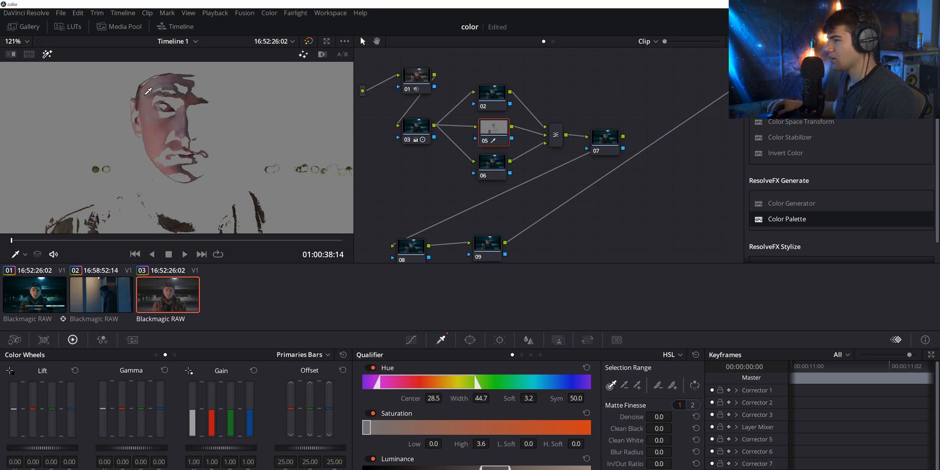
{"action": "mouse_move", "coordinate": [144, 104]}
{"action": "left_mouse_down"}
{"action": "mouse_move", "coordinate": [161, 134]}
{"action": "mouse_move", "coordinate": [175, 131]}
{"action": "left_mouse_up"}
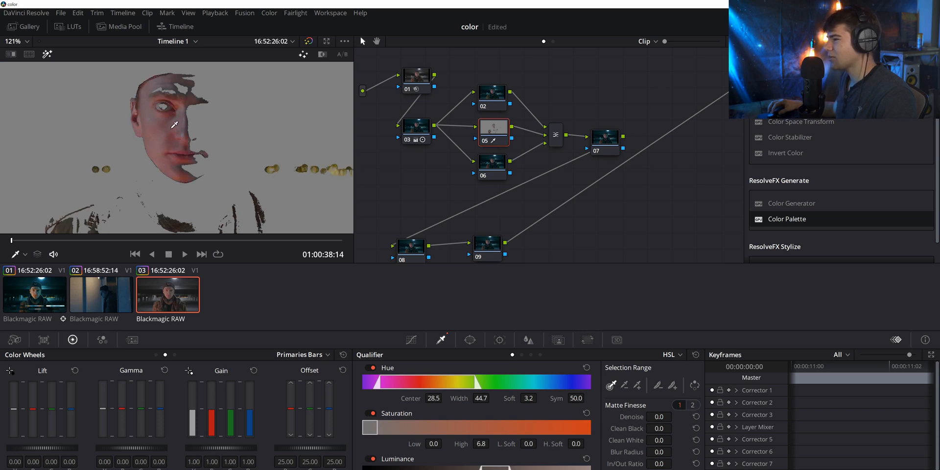
{"action": "left_click_drag", "start_coordinate": [160, 83], "coordinate": [182, 84]}
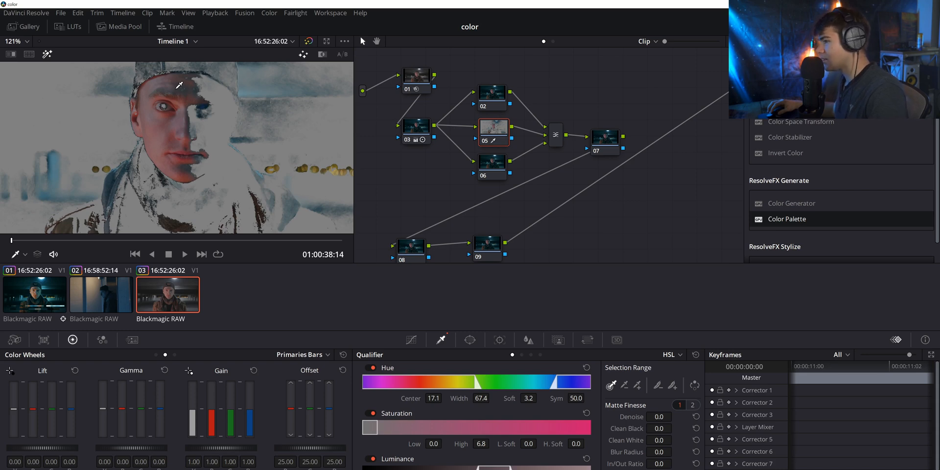
Try sampling small spots of the upper forehead for node 05's key, then undo the last sample
{"action": "left_click", "coordinate": [179, 79]}
{"action": "left_click", "coordinate": [182, 77]}
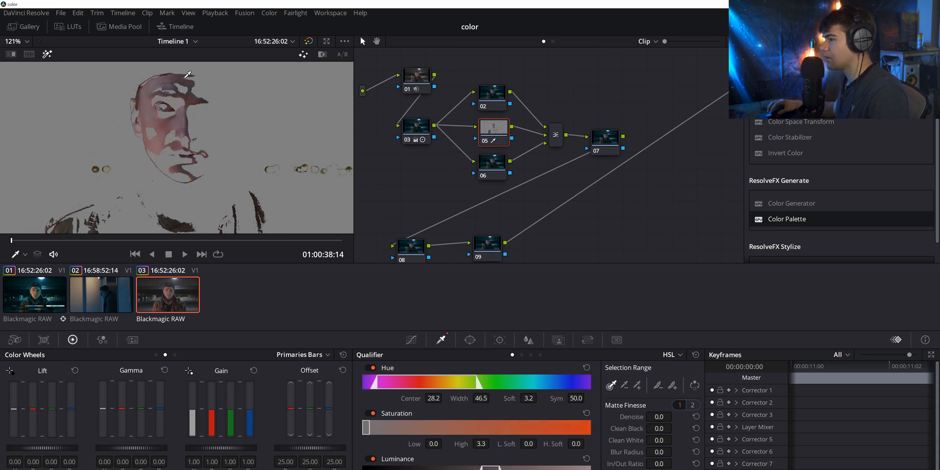
{"action": "left_click", "coordinate": [188, 78]}
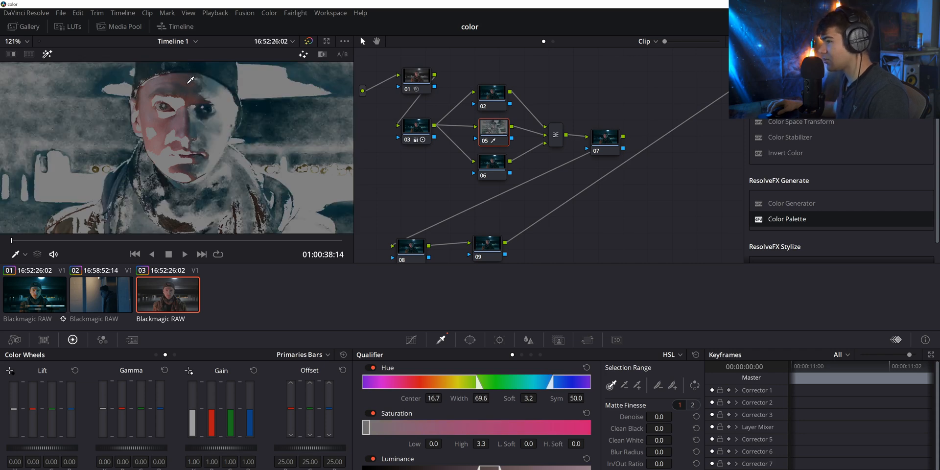
{"action": "key", "text": "ctrl+z"}
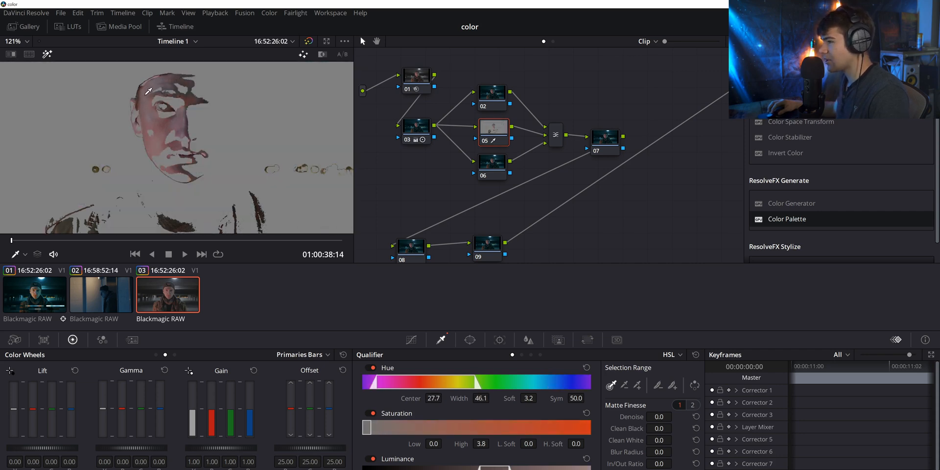
Resample node 05's skin key from the lit lower cheek beside the mouth
{"action": "left_click", "coordinate": [160, 150]}
{"action": "left_click_drag", "start_coordinate": [157, 154], "coordinate": [162, 157]}
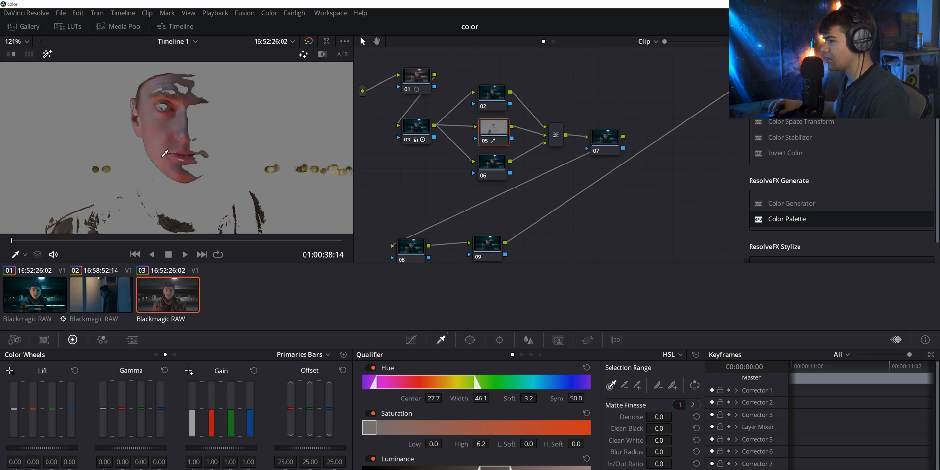
{"action": "scroll", "coordinate": [161, 152], "scroll_direction": "down", "scroll_amount": 3}
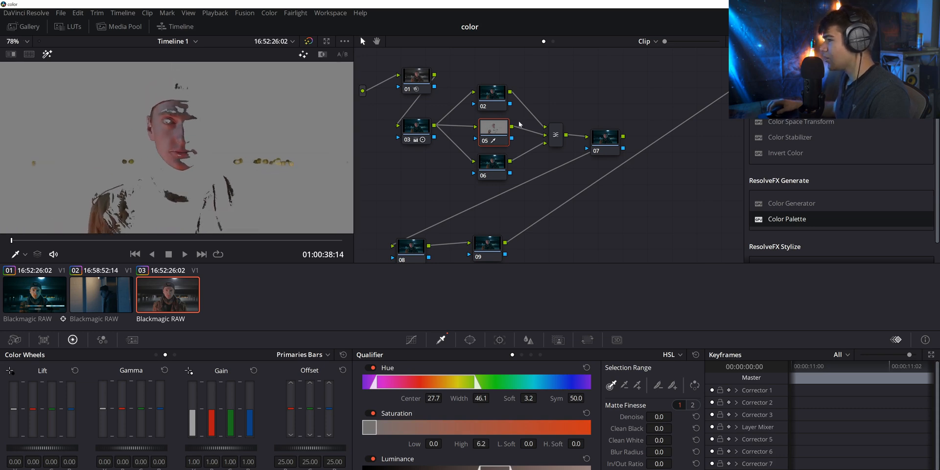
Refine node 05's matte with Denoise 15.7, Blur Radius 53.3 and In/Out Ratio -18.1, and compare it with the unhighlighted image
{"action": "left_click", "coordinate": [471, 340]}
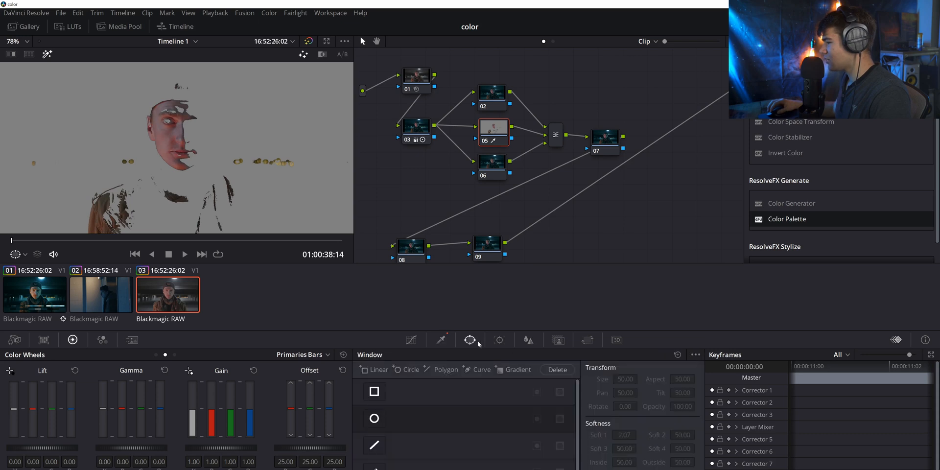
{"action": "left_click", "coordinate": [440, 340]}
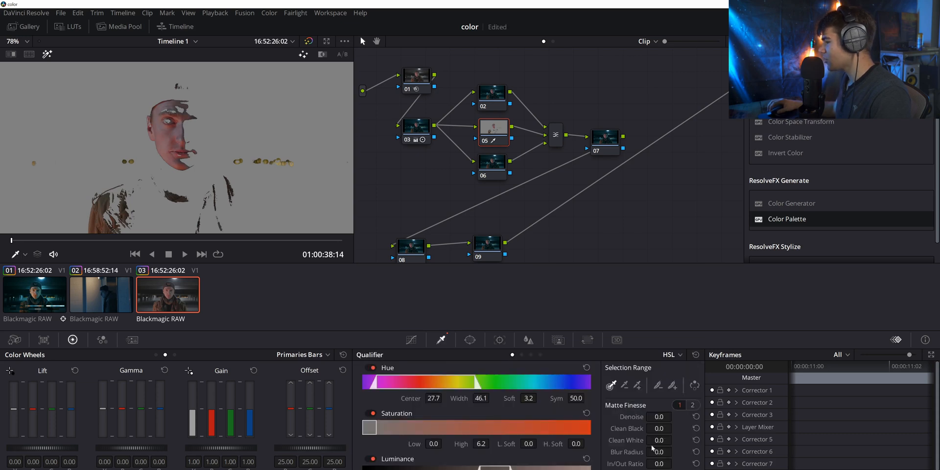
{"action": "left_click_drag", "start_coordinate": [654, 416], "coordinate": [686, 417]}
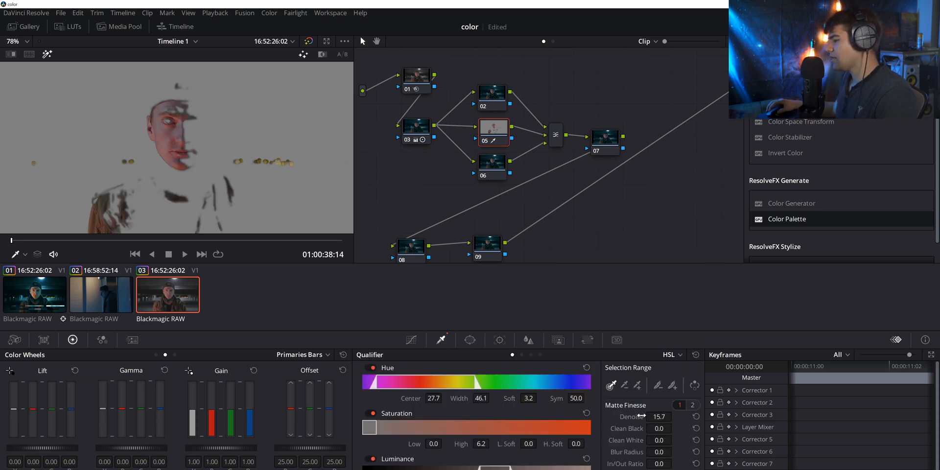
{"action": "left_click_drag", "start_coordinate": [657, 454], "coordinate": [690, 454]}
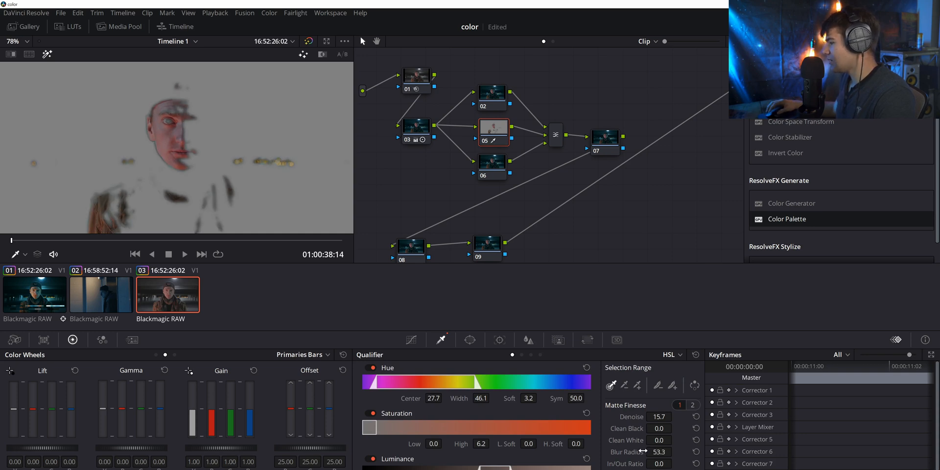
{"action": "left_click_drag", "start_coordinate": [668, 464], "coordinate": [636, 463]}
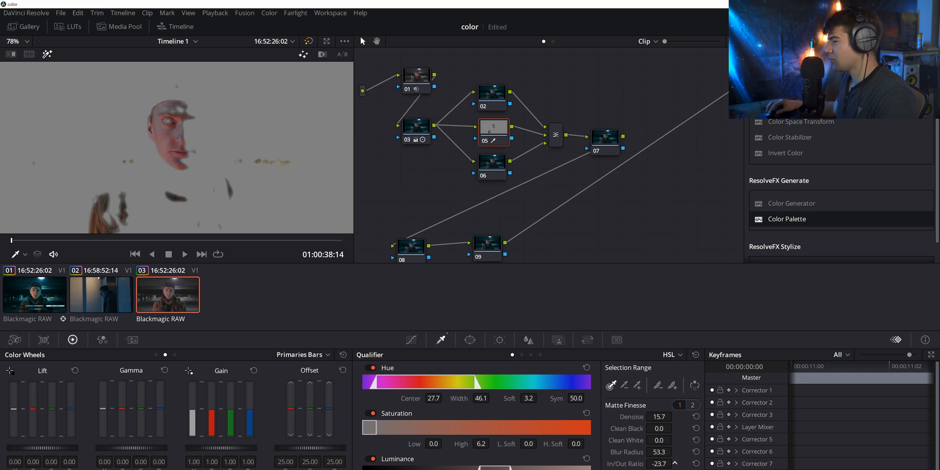
{"action": "left_click_drag", "start_coordinate": [674, 463], "coordinate": [676, 463]}
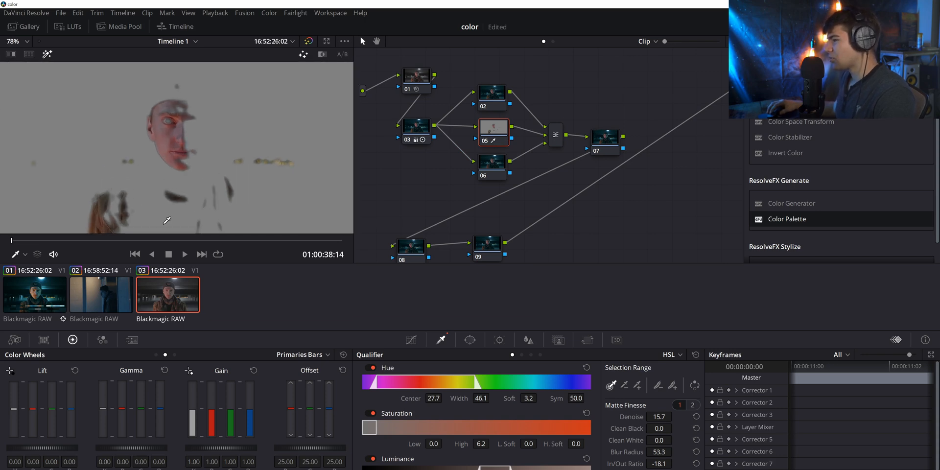
{"action": "key", "text": "shift+h"}
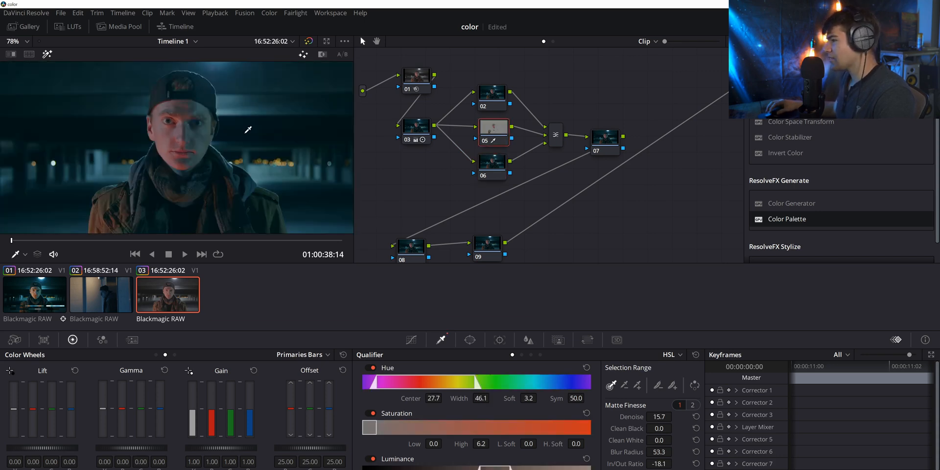
{"action": "key", "text": "shift+h"}
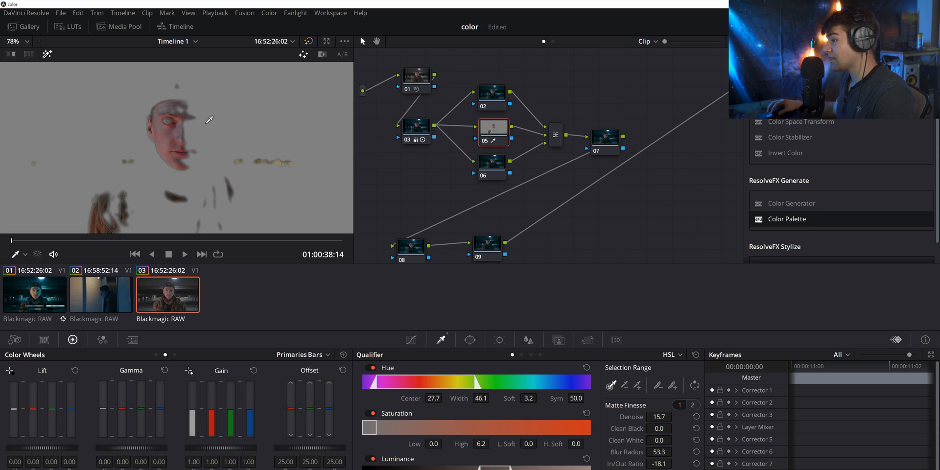
Switch to node 06 and sample across the face from the shadowed side to the lit cheek with the HSL qualifier
{"action": "left_click", "coordinate": [470, 340]}
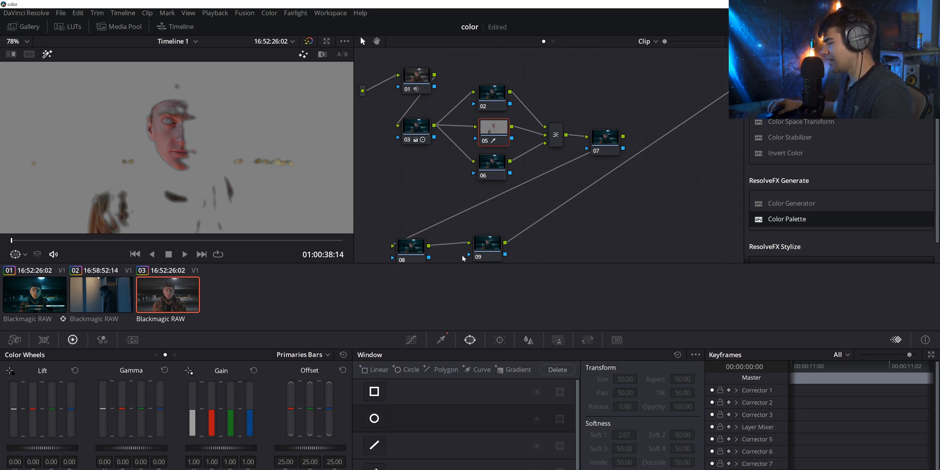
{"action": "left_click", "coordinate": [492, 164]}
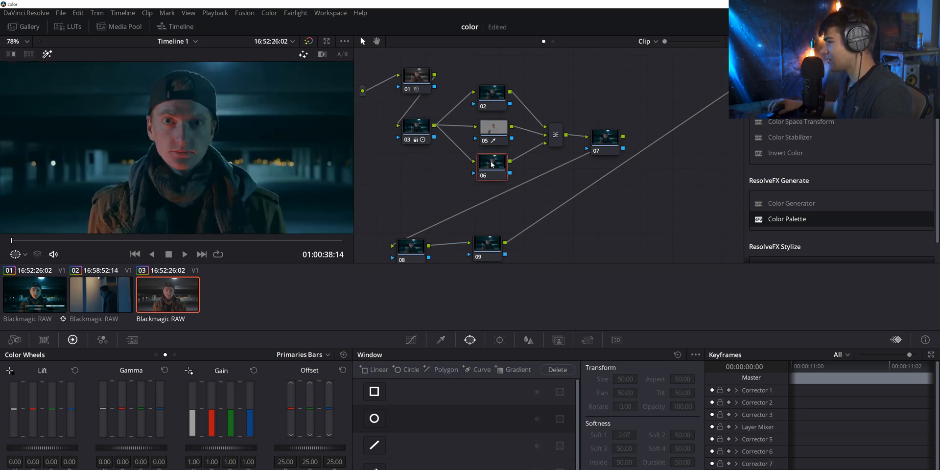
{"action": "left_click", "coordinate": [497, 129]}
{"action": "left_click", "coordinate": [486, 169]}
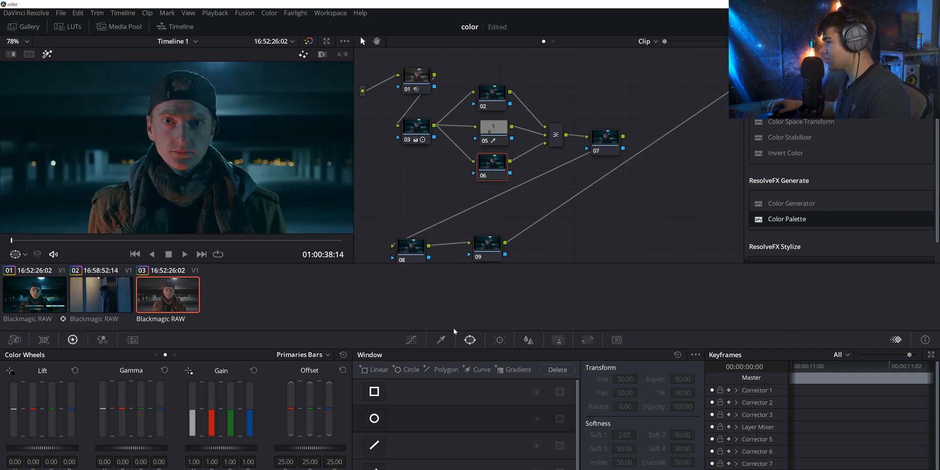
{"action": "left_click", "coordinate": [443, 340]}
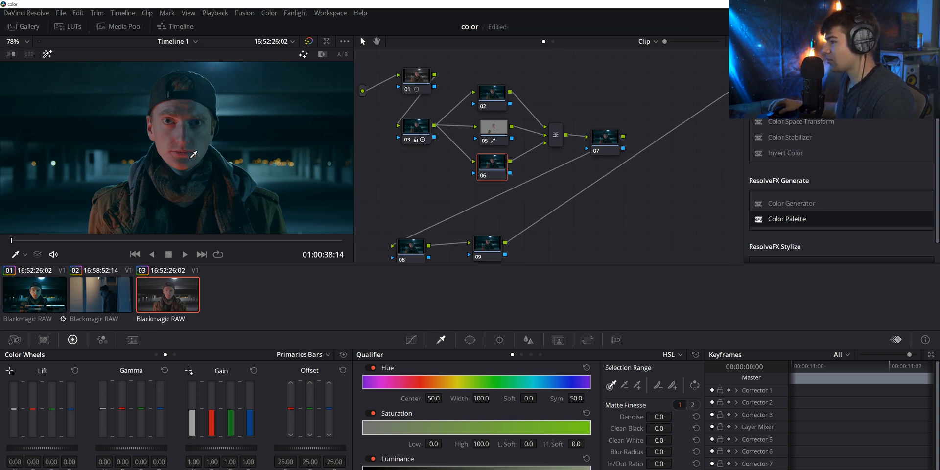
{"action": "mouse_move", "coordinate": [206, 137]}
{"action": "left_mouse_down"}
{"action": "mouse_move", "coordinate": [208, 110]}
{"action": "mouse_move", "coordinate": [169, 105]}
{"action": "mouse_move", "coordinate": [170, 133]}
{"action": "left_mouse_up"}
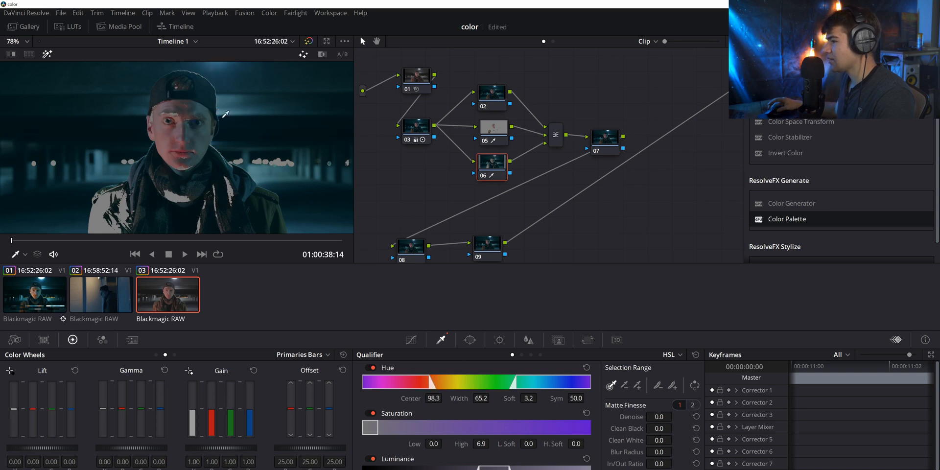
Try resampling node 06's key from the background beside the head and from the middle of the face
{"action": "scroll", "coordinate": [225, 115], "scroll_direction": "down", "scroll_amount": 2}
{"action": "scroll", "coordinate": [192, 187], "scroll_direction": "up", "scroll_amount": 1}
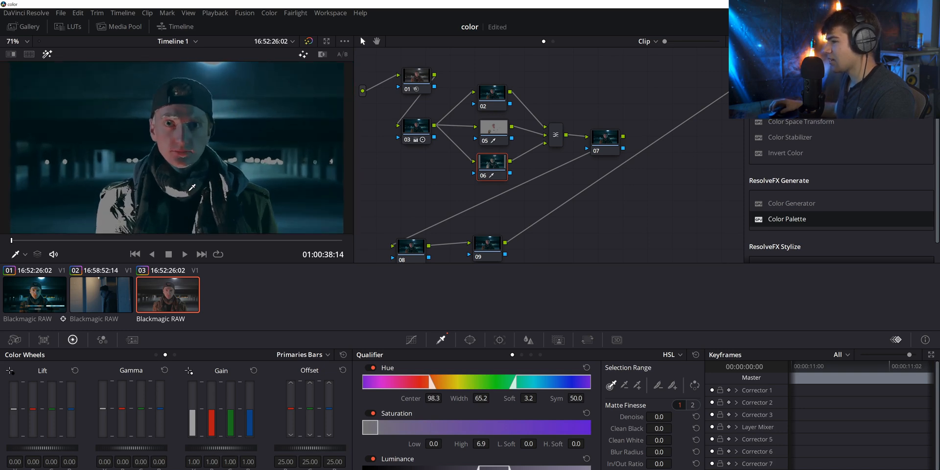
{"action": "left_click", "coordinate": [240, 136]}
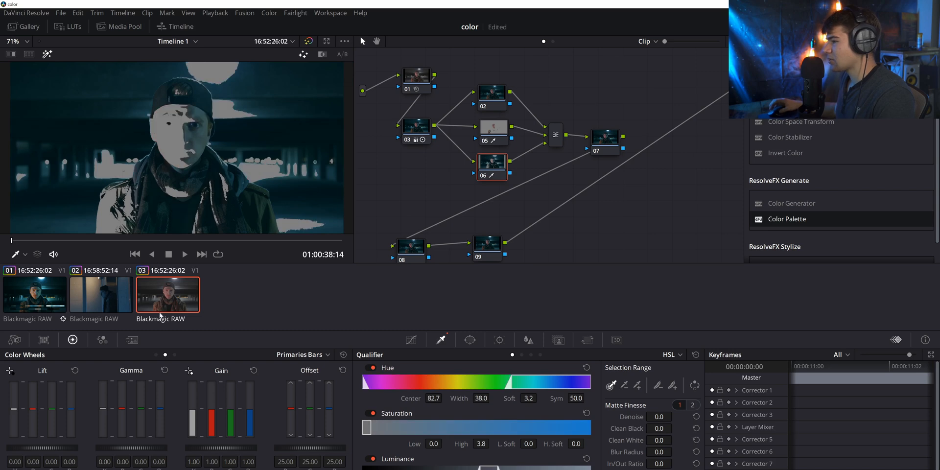
{"action": "scroll", "coordinate": [175, 200], "scroll_direction": "up", "scroll_amount": 1}
{"action": "scroll", "coordinate": [174, 199], "scroll_direction": "up", "scroll_amount": 1}
{"action": "left_click", "coordinate": [184, 135]}
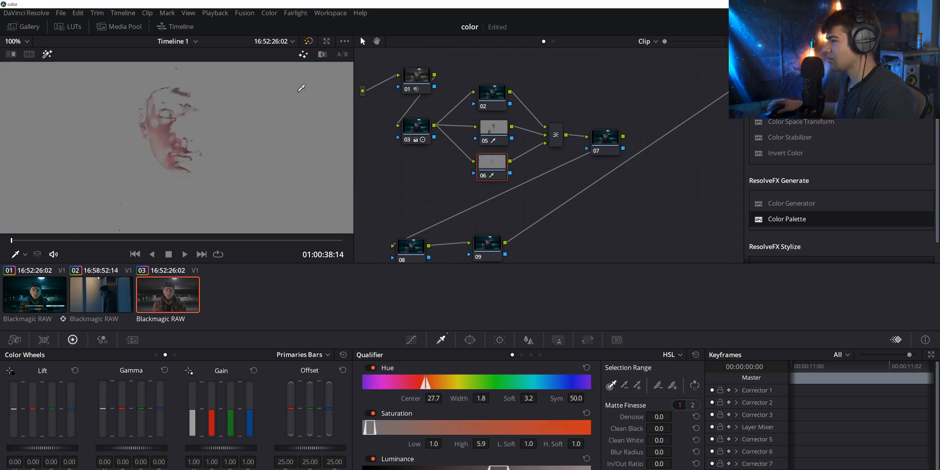
Key the teal tones on node 06 by sampling the garage background and the shadowed side of the face
{"action": "left_click", "coordinate": [321, 116]}
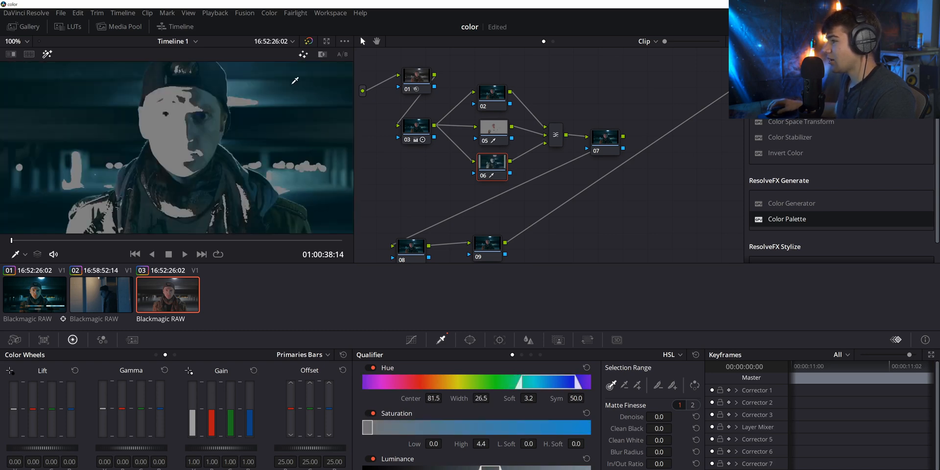
{"action": "scroll", "coordinate": [207, 126], "scroll_direction": "up", "scroll_amount": 1}
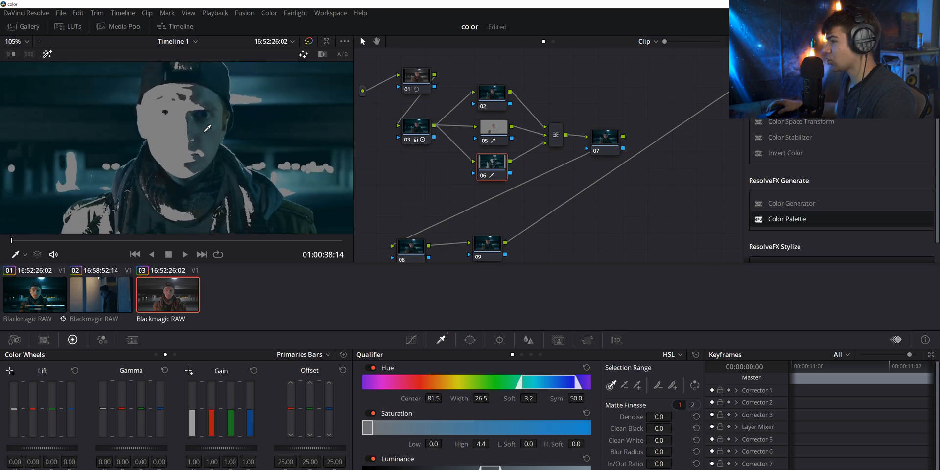
{"action": "scroll", "coordinate": [208, 127], "scroll_direction": "down", "scroll_amount": 3}
{"action": "scroll", "coordinate": [207, 127], "scroll_direction": "up", "scroll_amount": 2}
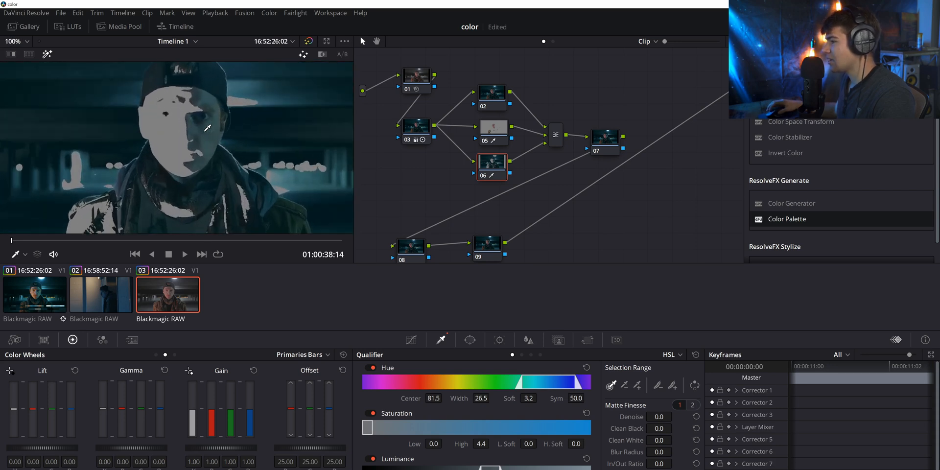
{"action": "left_click_drag", "start_coordinate": [205, 152], "coordinate": [198, 162]}
{"action": "mouse_move", "coordinate": [203, 126]}
{"action": "left_mouse_down"}
{"action": "mouse_move", "coordinate": [202, 93]}
{"action": "mouse_move", "coordinate": [219, 118]}
{"action": "mouse_move", "coordinate": [218, 144]}
{"action": "mouse_move", "coordinate": [223, 109]}
{"action": "left_mouse_up"}
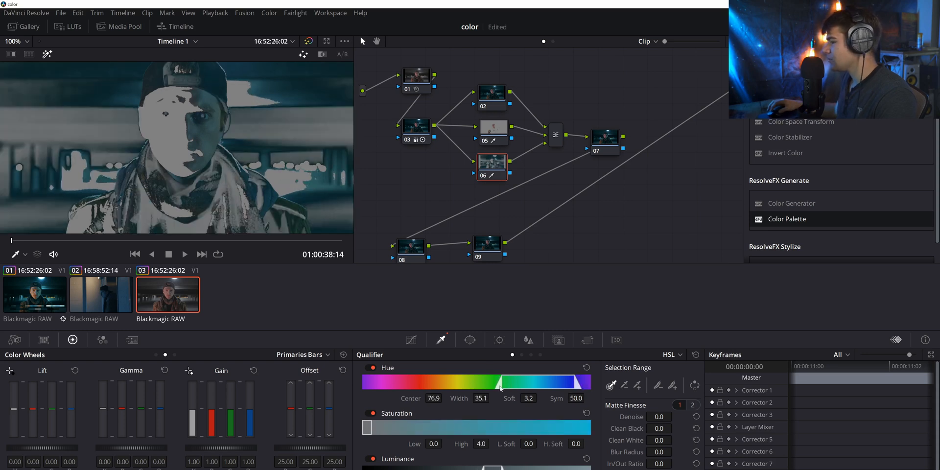
Narrow node 06's teal key to Hue Center 75.0, Width 19.7 and Saturation High 3.2, and rework its luminance range
{"action": "left_click_drag", "start_coordinate": [500, 385], "coordinate": [526, 388]}
{"action": "mouse_move", "coordinate": [372, 428]}
{"action": "left_mouse_down"}
{"action": "mouse_move", "coordinate": [590, 423]}
{"action": "mouse_move", "coordinate": [466, 424]}
{"action": "mouse_move", "coordinate": [348, 444]}
{"action": "mouse_move", "coordinate": [370, 443]}
{"action": "left_mouse_up"}
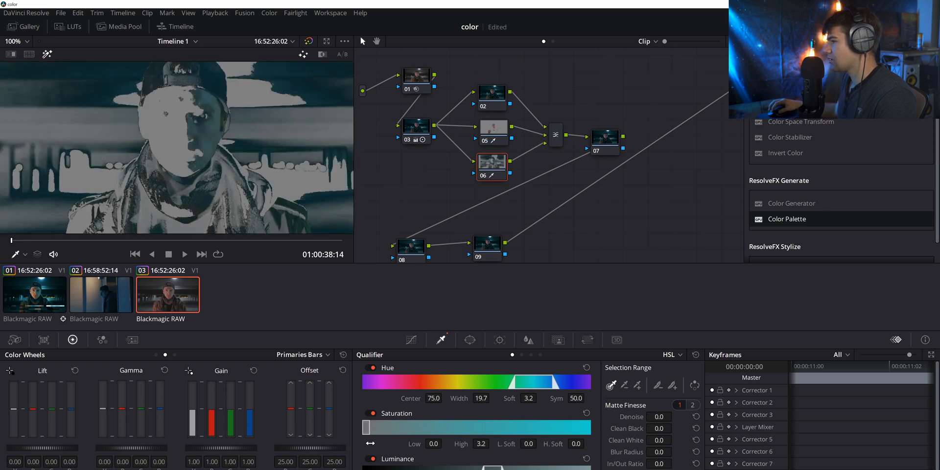
{"action": "left_click_drag", "start_coordinate": [482, 469], "coordinate": [453, 469]}
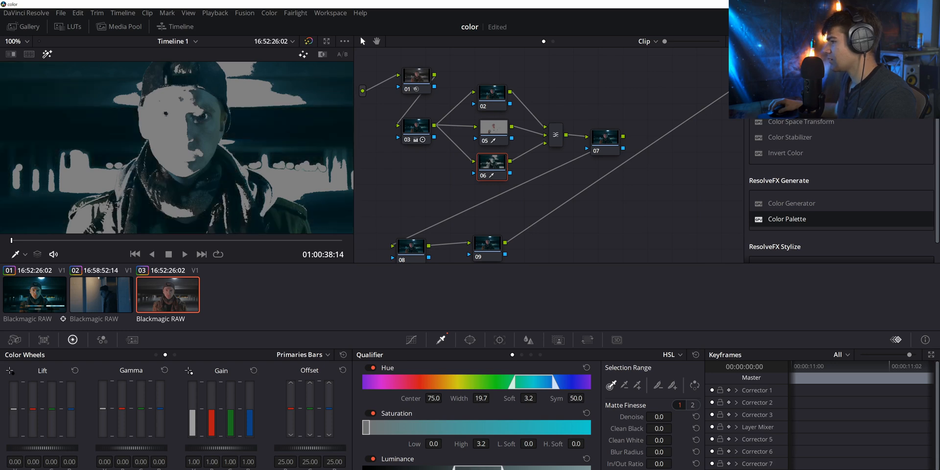
{"action": "left_click_drag", "start_coordinate": [482, 469], "coordinate": [516, 469]}
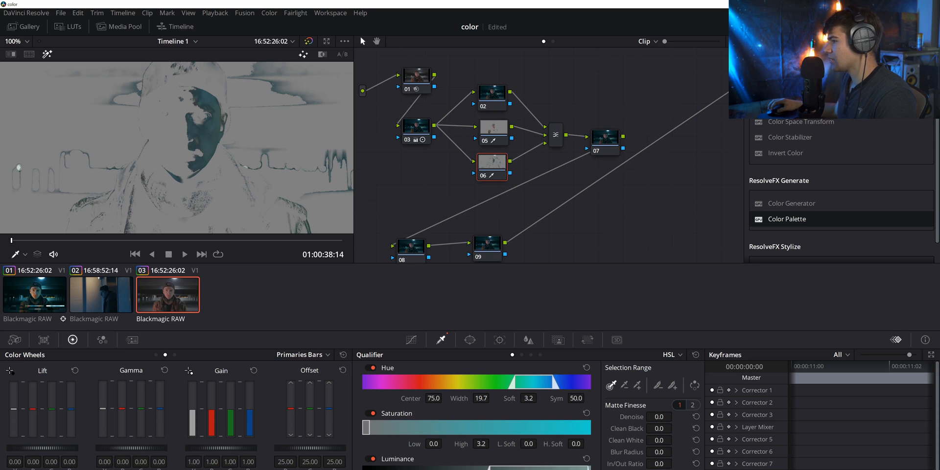
{"action": "left_click_drag", "start_coordinate": [564, 468], "coordinate": [507, 469]}
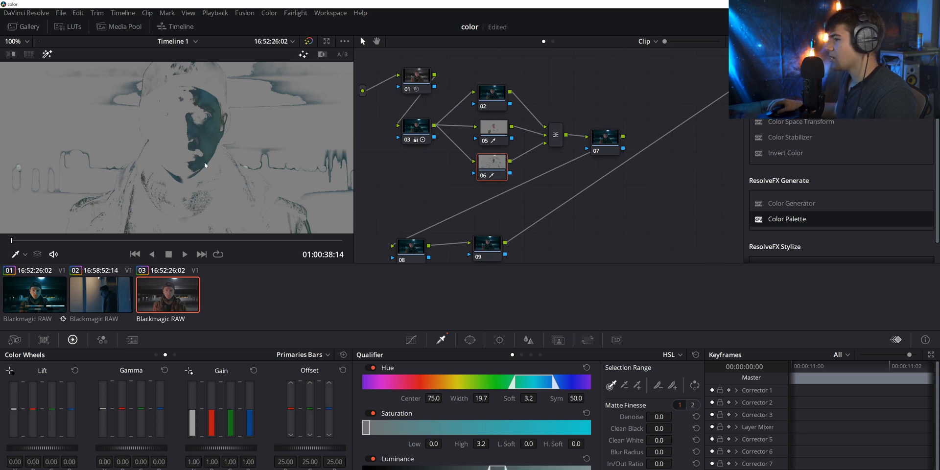
Soften node 06's matte with Blur Radius 18.6 and Denoise 30.2
{"action": "scroll", "coordinate": [204, 163], "scroll_direction": "down", "scroll_amount": 5}
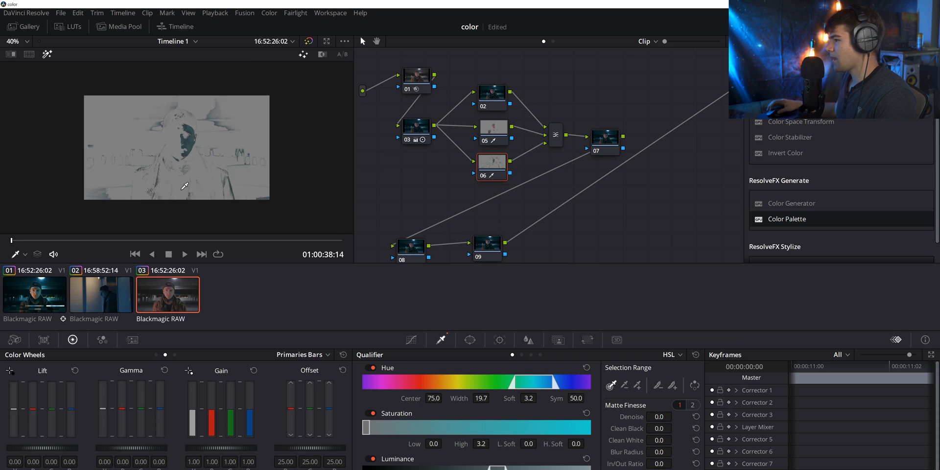
{"action": "scroll", "coordinate": [182, 173], "scroll_direction": "up", "scroll_amount": 5}
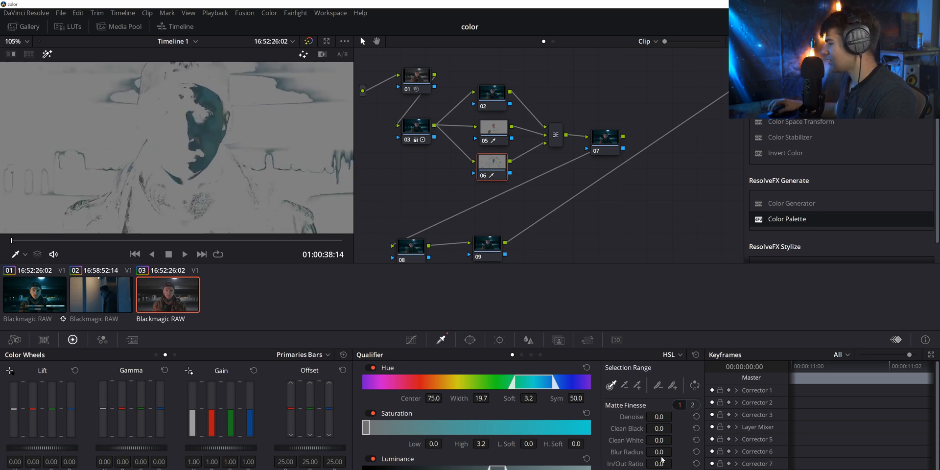
{"action": "left_click_drag", "start_coordinate": [674, 452], "coordinate": [652, 453]}
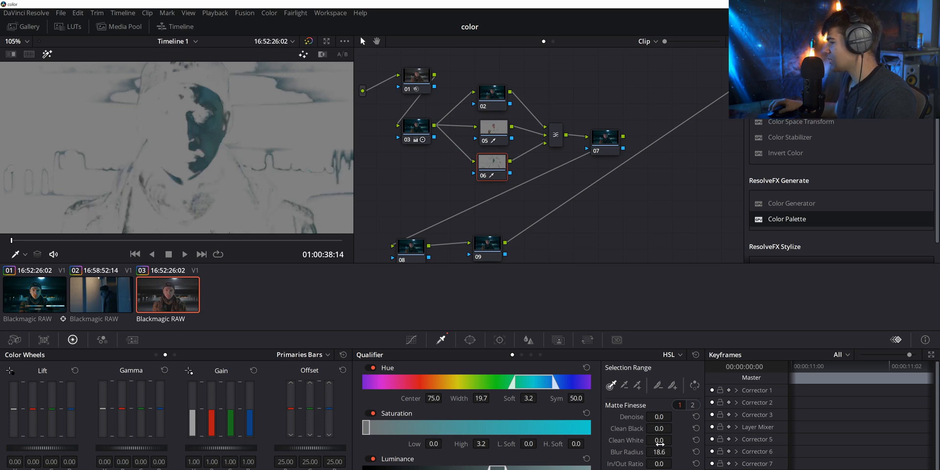
{"action": "left_click_drag", "start_coordinate": [675, 416], "coordinate": [659, 423]}
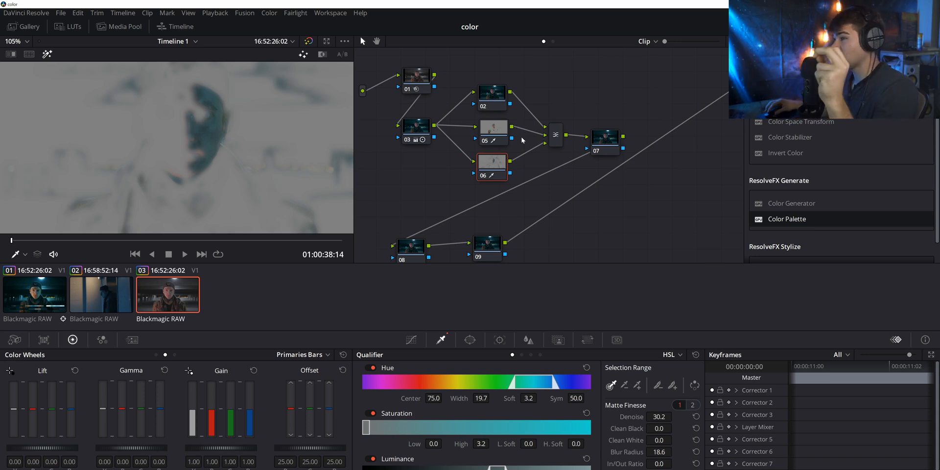
Turn off the highlight on node 05 and shift the keyed skin away from red with the primaries, undoing the last adjustment
{"action": "left_click", "coordinate": [498, 134]}
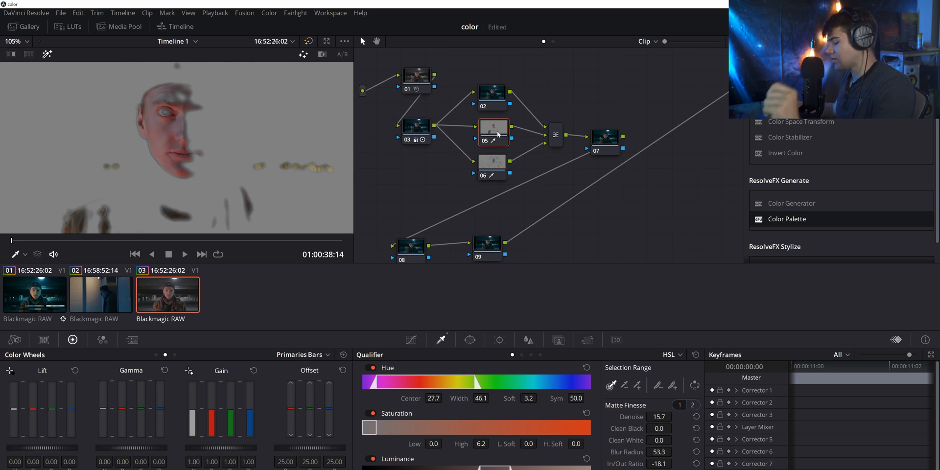
{"action": "key", "text": "shift+h"}
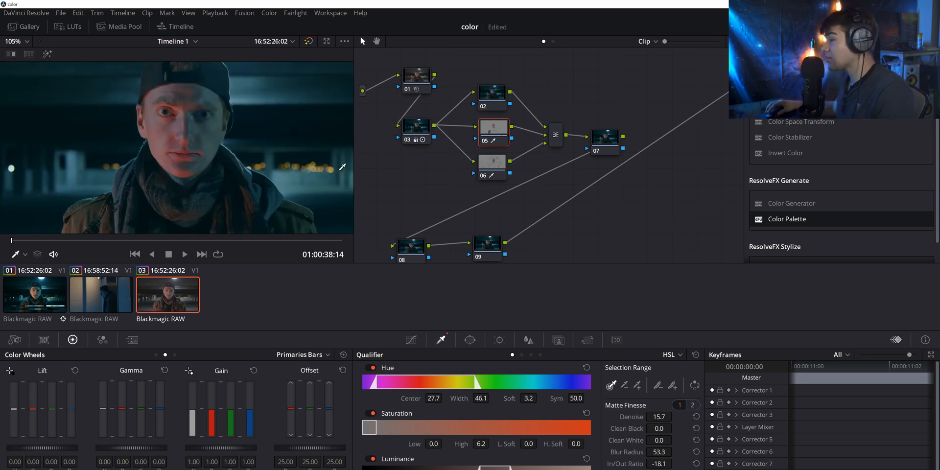
{"action": "scroll", "coordinate": [309, 168], "scroll_direction": "down", "scroll_amount": 1}
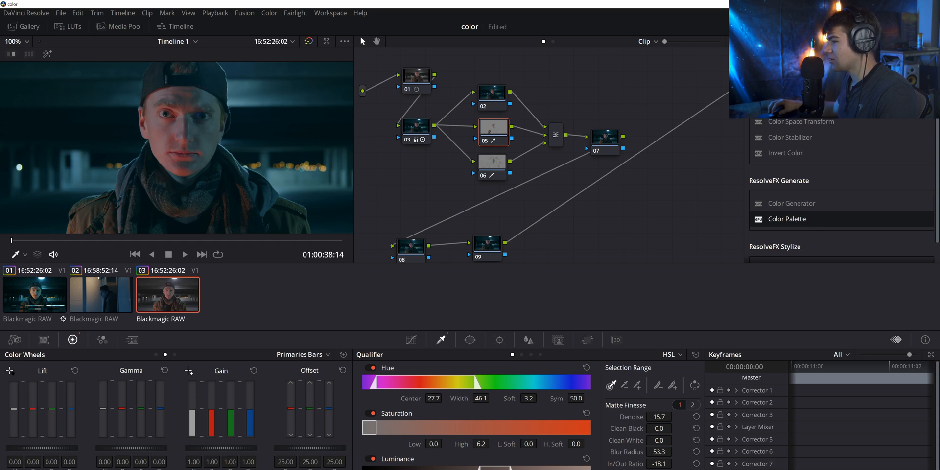
{"action": "left_click_drag", "start_coordinate": [267, 469], "coordinate": [289, 469]}
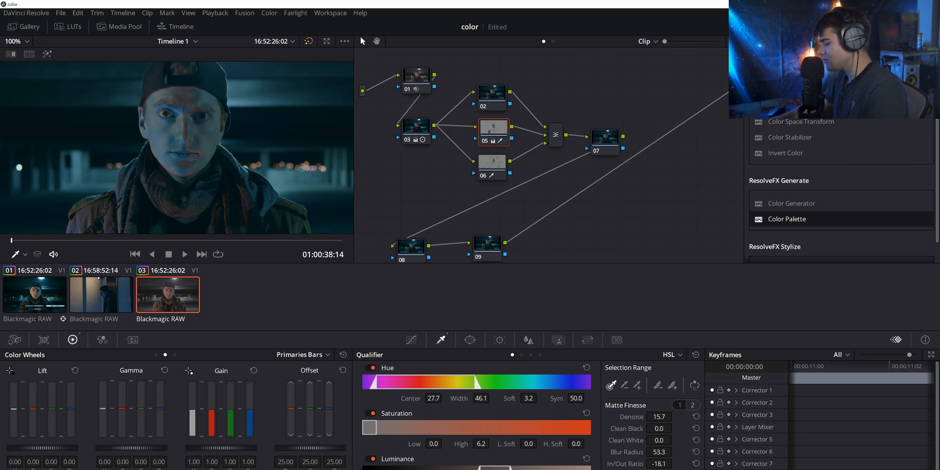
{"action": "key", "text": "ctrl+z"}
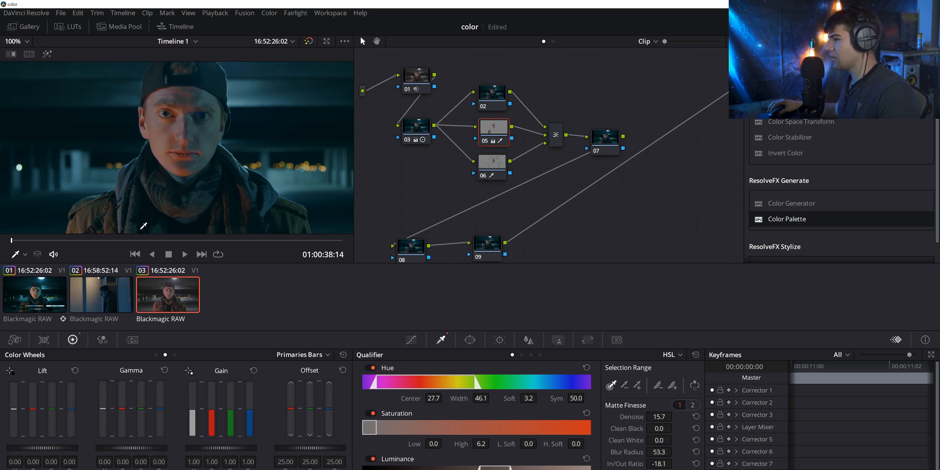
Review the corrected skin on node 05 in the full frame and up close, toggling the highlight
{"action": "scroll", "coordinate": [144, 225], "scroll_direction": "down", "scroll_amount": 5}
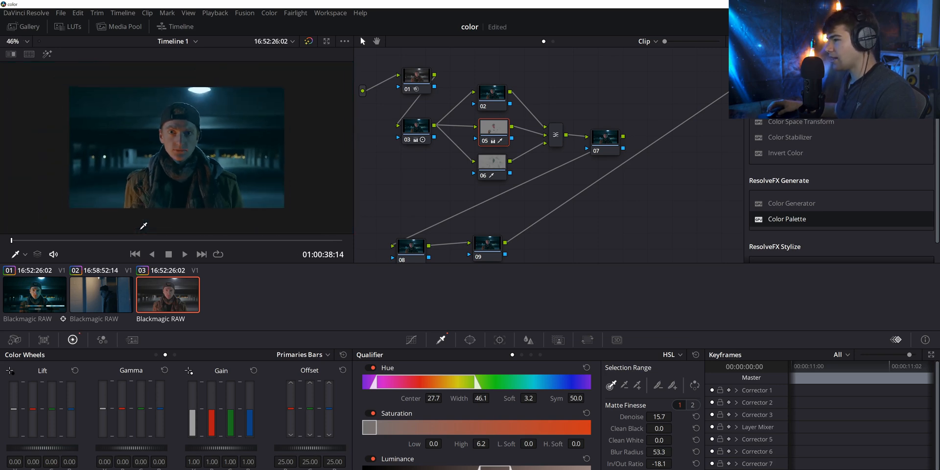
{"action": "key", "text": "shift+h"}
{"action": "key", "text": "shift+h"}
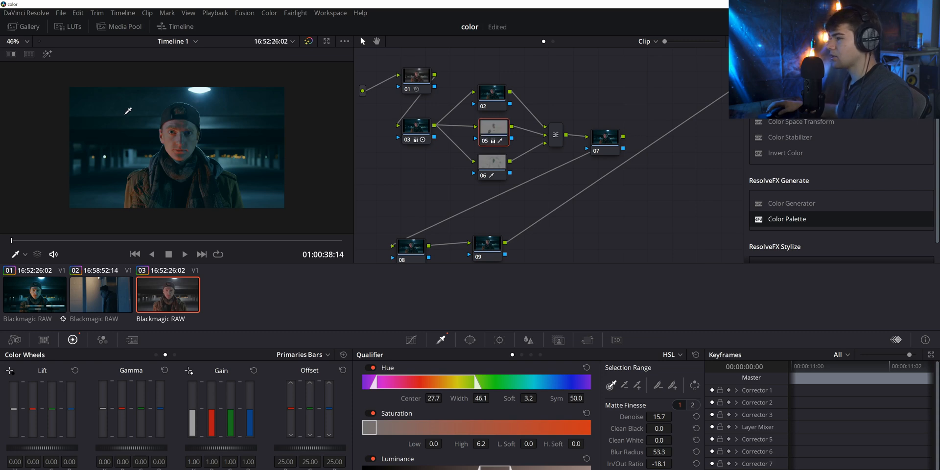
{"action": "scroll", "coordinate": [164, 145], "scroll_direction": "up", "scroll_amount": 3}
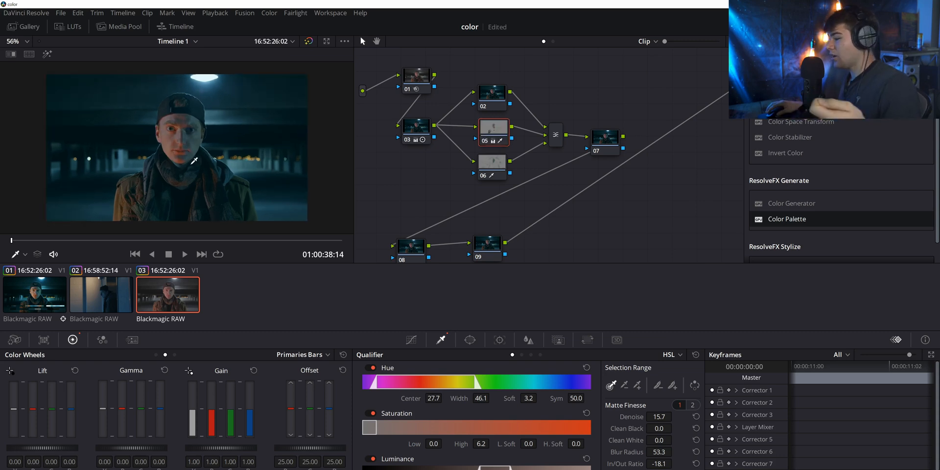
{"action": "scroll", "coordinate": [194, 160], "scroll_direction": "up", "scroll_amount": 1}
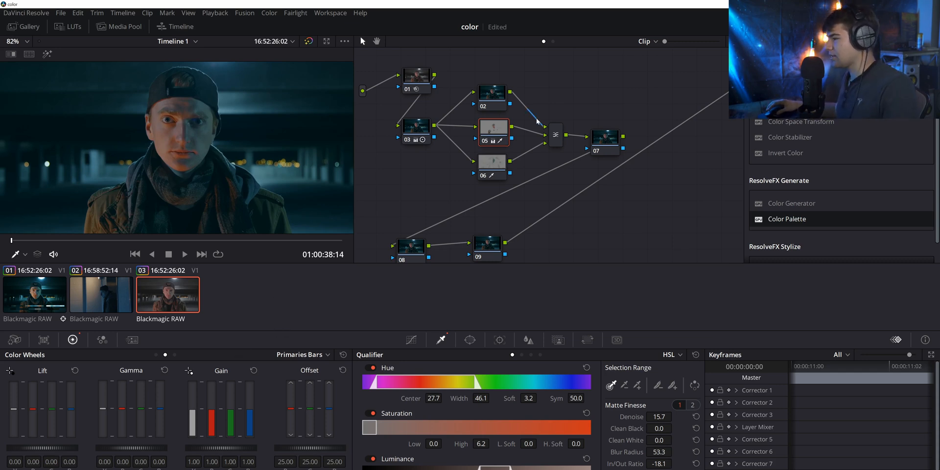
Check node 06's keyed teal areas in the highlight view and return to the normal image
{"action": "left_click", "coordinate": [487, 171]}
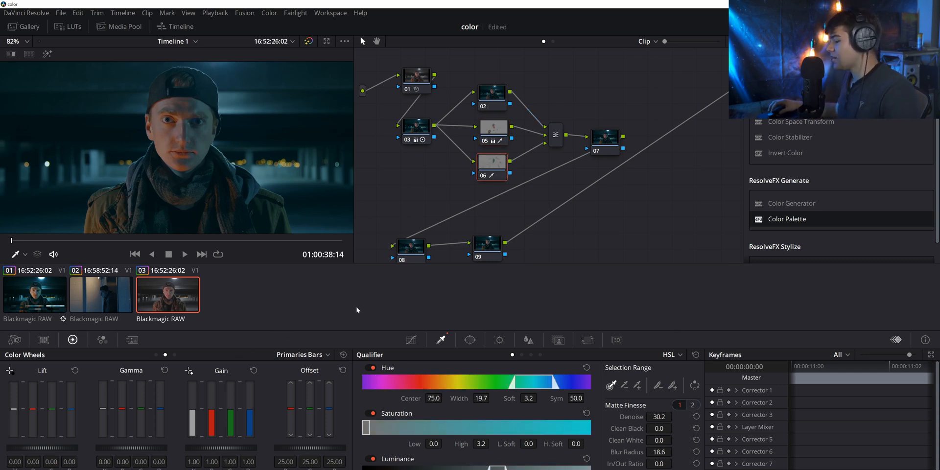
{"action": "key", "text": "shift+h"}
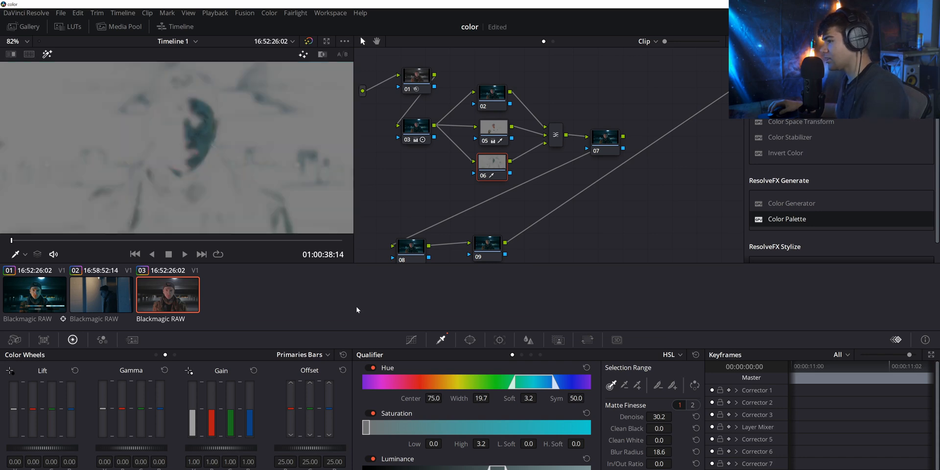
{"action": "key", "text": "shift+h"}
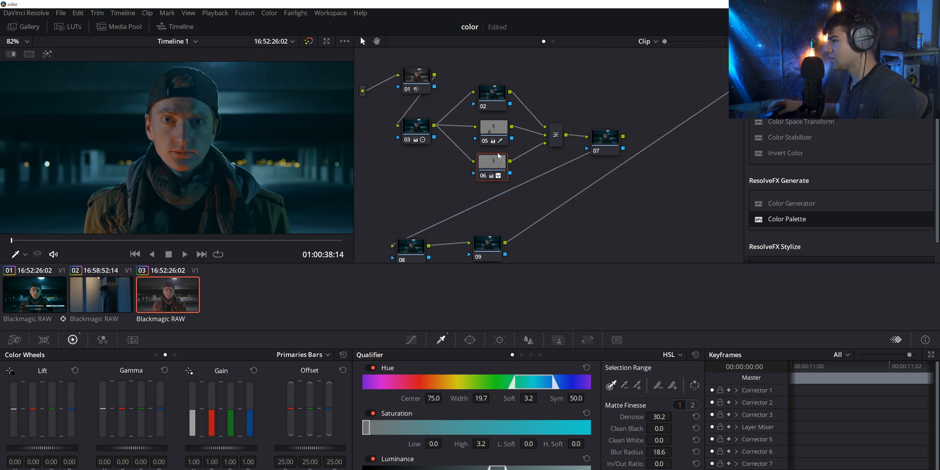
Inspect node 05's highlighted skin key up close and compare it with the full image at node 07
{"action": "left_click", "coordinate": [493, 129]}
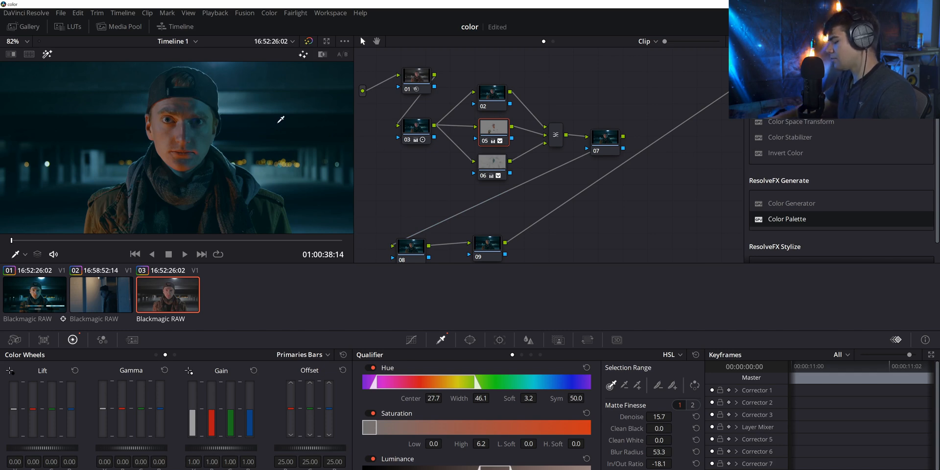
{"action": "key", "text": "shift+h"}
{"action": "scroll", "coordinate": [191, 131], "scroll_direction": "up", "scroll_amount": 5}
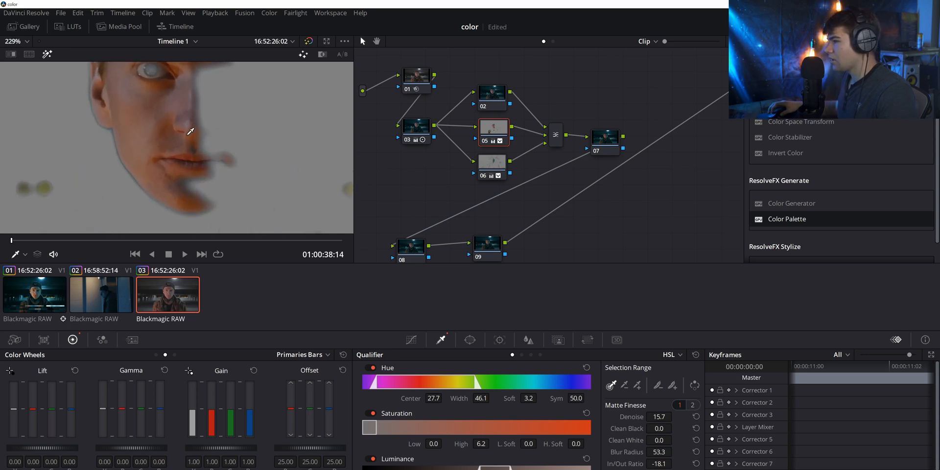
{"action": "scroll", "coordinate": [190, 131], "scroll_direction": "down", "scroll_amount": 4}
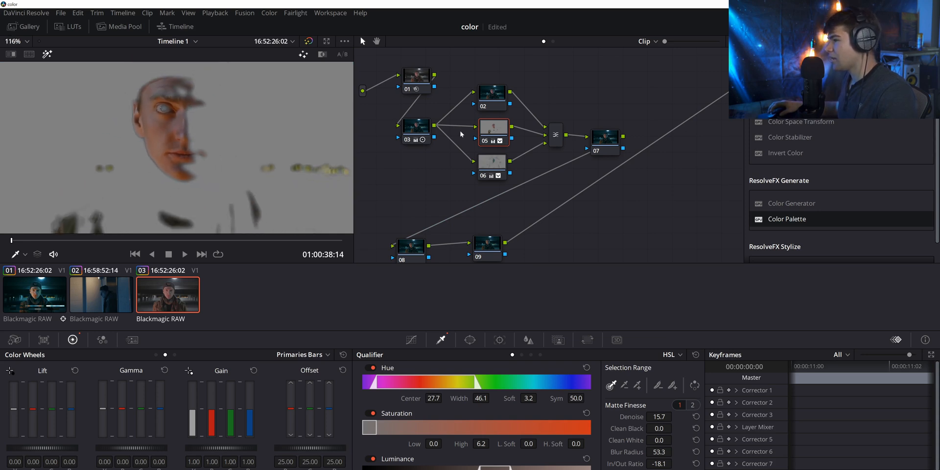
{"action": "left_click", "coordinate": [605, 138]}
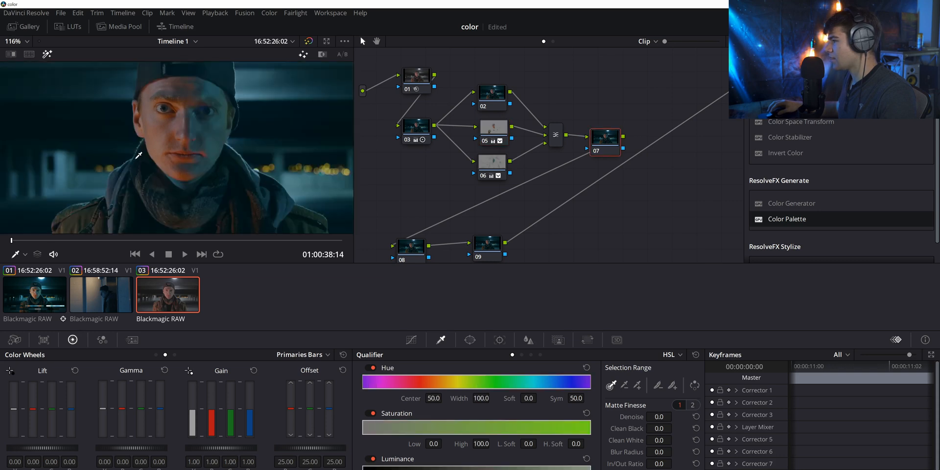
{"action": "scroll", "coordinate": [165, 171], "scroll_direction": "down", "scroll_amount": 3}
{"action": "scroll", "coordinate": [174, 225], "scroll_direction": "up", "scroll_amount": 3}
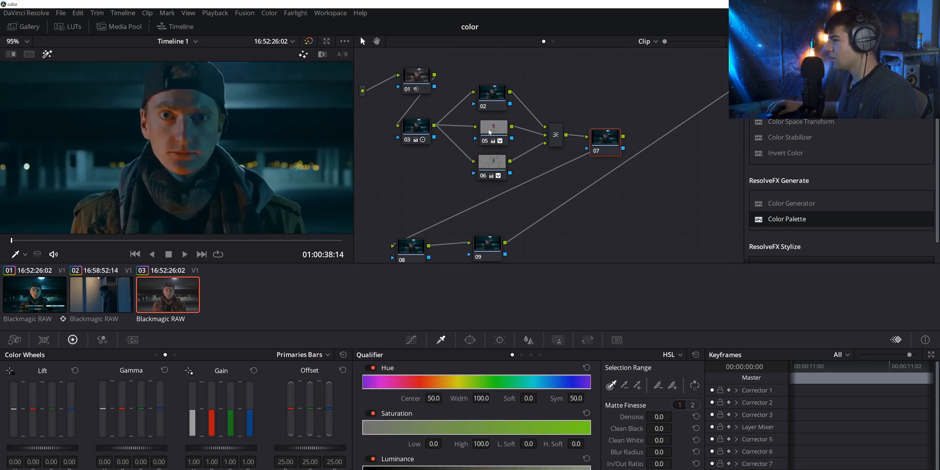
{"action": "left_click", "coordinate": [489, 131]}
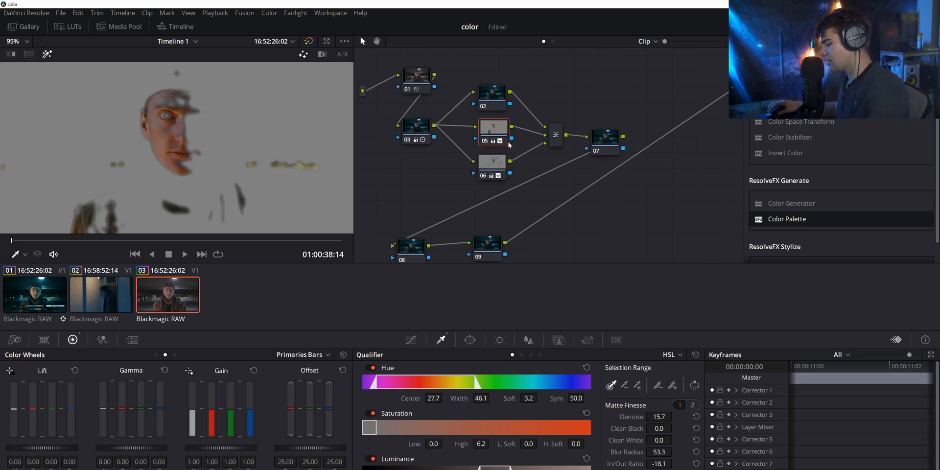
{"action": "key", "text": "shift+h"}
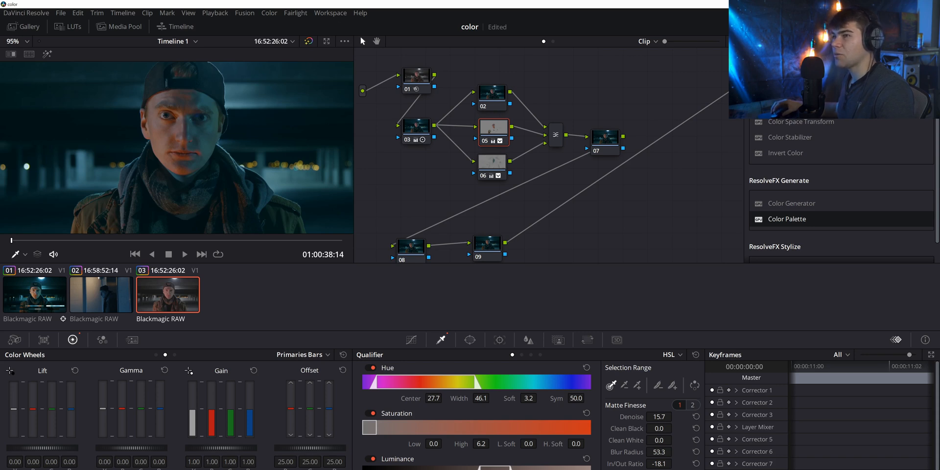
Check the grade on the video scopes, close them and view the whole frame
{"action": "key", "text": "ctrl+shift+w"}
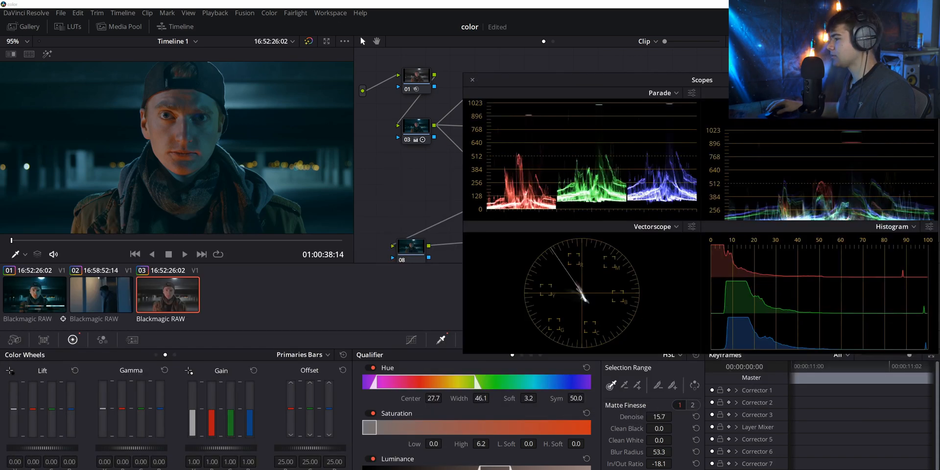
{"action": "left_click_drag", "start_coordinate": [783, 80], "coordinate": [733, 18]}
{"action": "key", "text": "ctrl+shift+w"}
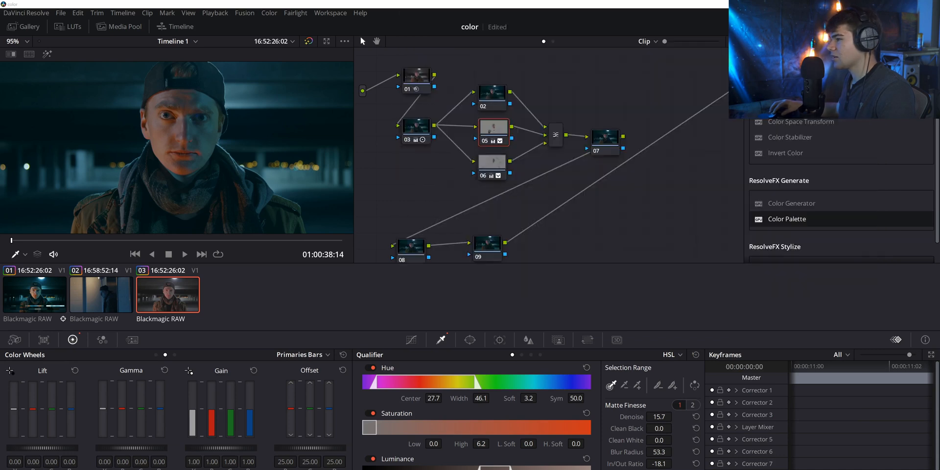
{"action": "scroll", "coordinate": [227, 178], "scroll_direction": "down", "scroll_amount": 3}
{"action": "scroll", "coordinate": [226, 177], "scroll_direction": "down", "scroll_amount": 2}
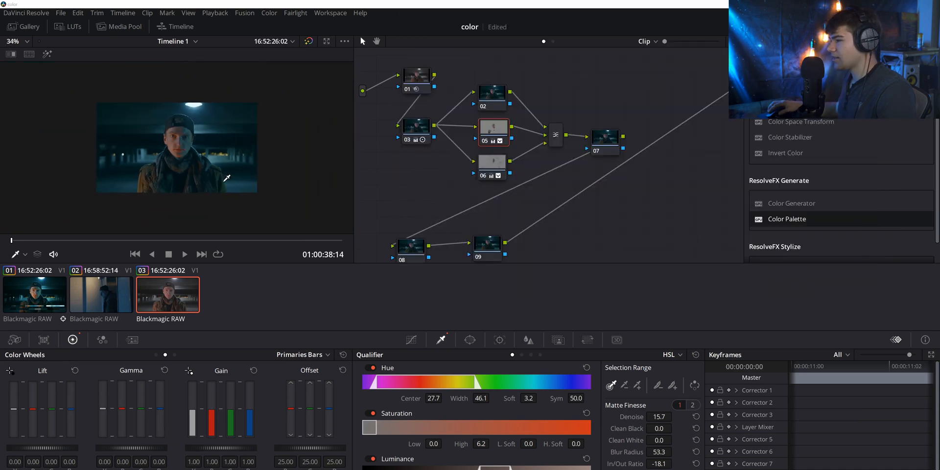
Compare the base grade on node 03 with the skin correction on node 05
{"action": "left_click", "coordinate": [600, 130]}
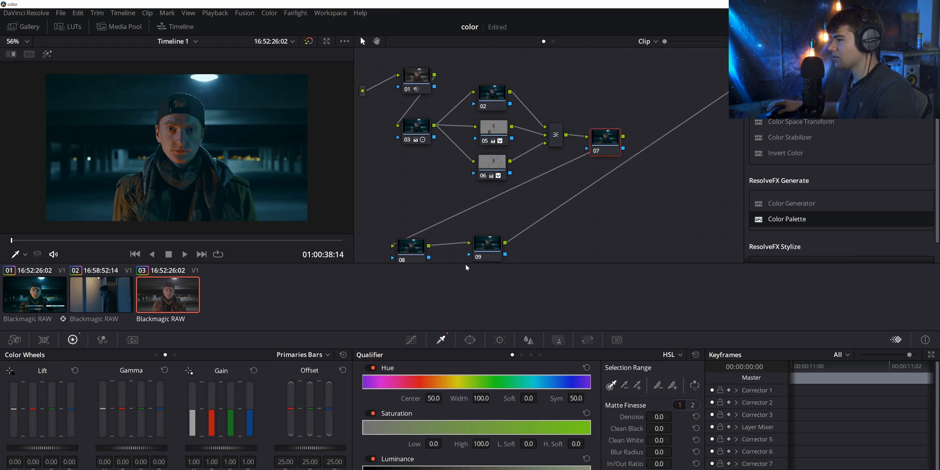
{"action": "left_click", "coordinate": [426, 132]}
{"action": "left_click", "coordinate": [503, 128]}
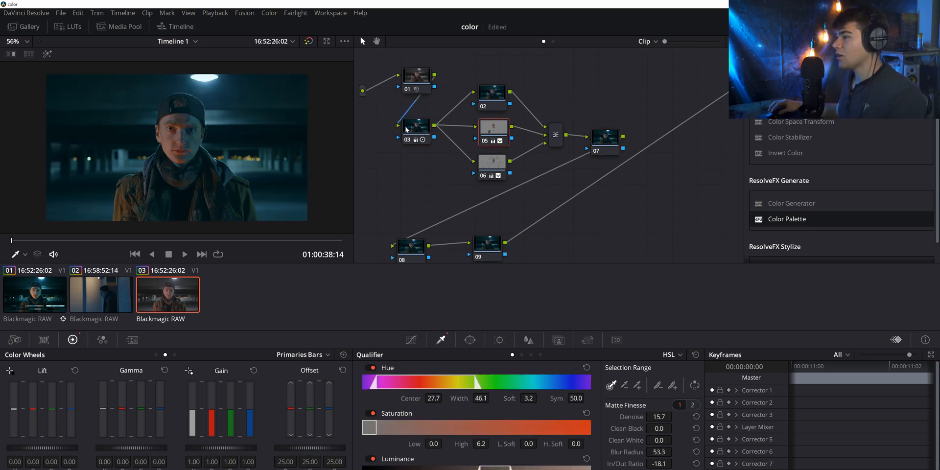
{"action": "left_click", "coordinate": [404, 130]}
{"action": "left_click", "coordinate": [501, 128]}
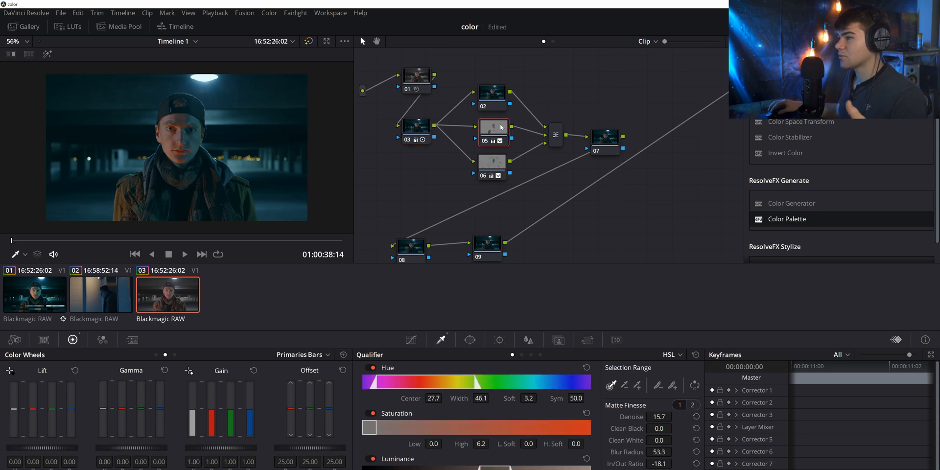
{"action": "left_click", "coordinate": [416, 128]}
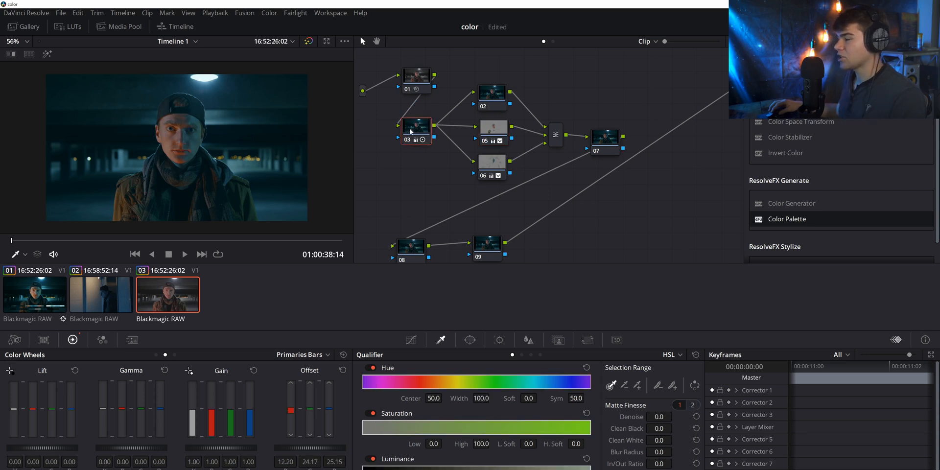
Set node 07's red Offset to 24.40 and its red Gain to 1.04
{"action": "left_click", "coordinate": [600, 142]}
{"action": "left_click_drag", "start_coordinate": [291, 411], "coordinate": [290, 413]}
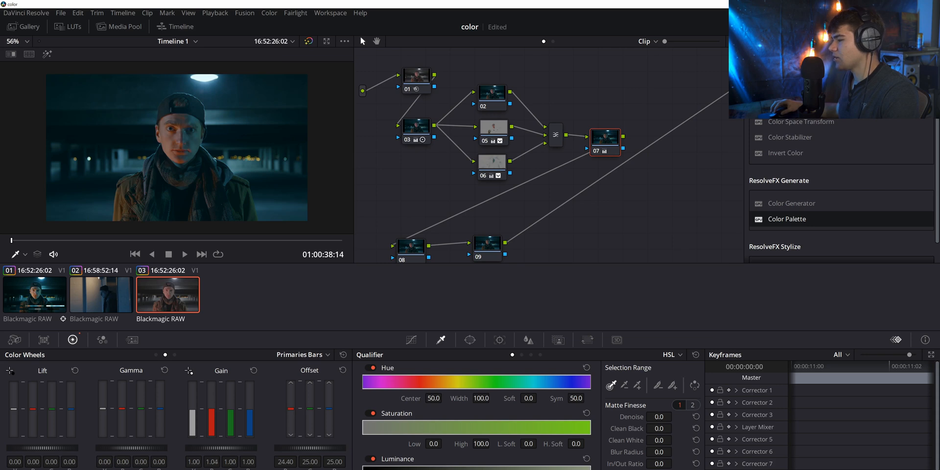
Set node 07's red Gain to 1.01 and its Offset to 19.80 red, 25.00 green and 25.80 blue
{"action": "left_click_drag", "start_coordinate": [212, 399], "coordinate": [211, 412]}
{"action": "left_click_drag", "start_coordinate": [212, 409], "coordinate": [211, 409]}
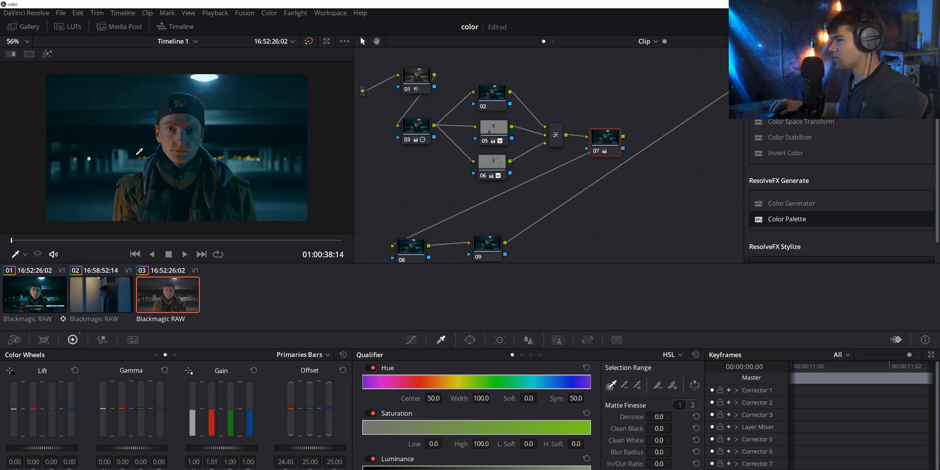
{"action": "mouse_move", "coordinate": [333, 398]}
{"action": "left_mouse_down"}
{"action": "mouse_move", "coordinate": [329, 445]}
{"action": "mouse_move", "coordinate": [329, 384]}
{"action": "mouse_move", "coordinate": [329, 409]}
{"action": "mouse_move", "coordinate": [311, 407]}
{"action": "left_mouse_up"}
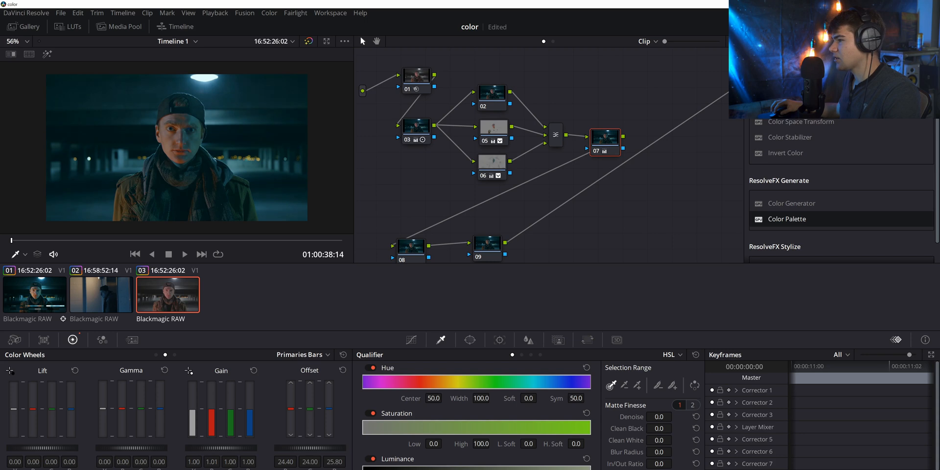
{"action": "left_click_drag", "start_coordinate": [311, 408], "coordinate": [312, 406]}
{"action": "left_click_drag", "start_coordinate": [291, 409], "coordinate": [290, 410]}
{"action": "scroll", "coordinate": [241, 189], "scroll_direction": "down", "scroll_amount": 3}
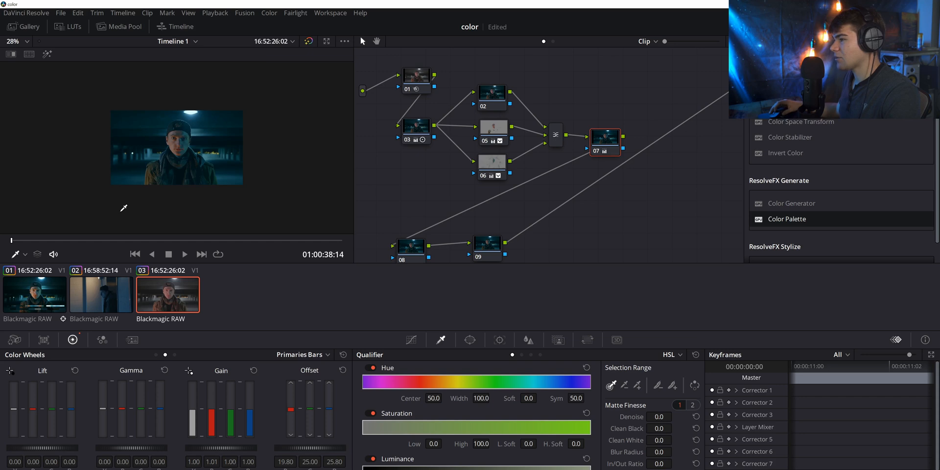
{"action": "scroll", "coordinate": [233, 178], "scroll_direction": "up", "scroll_amount": 2}
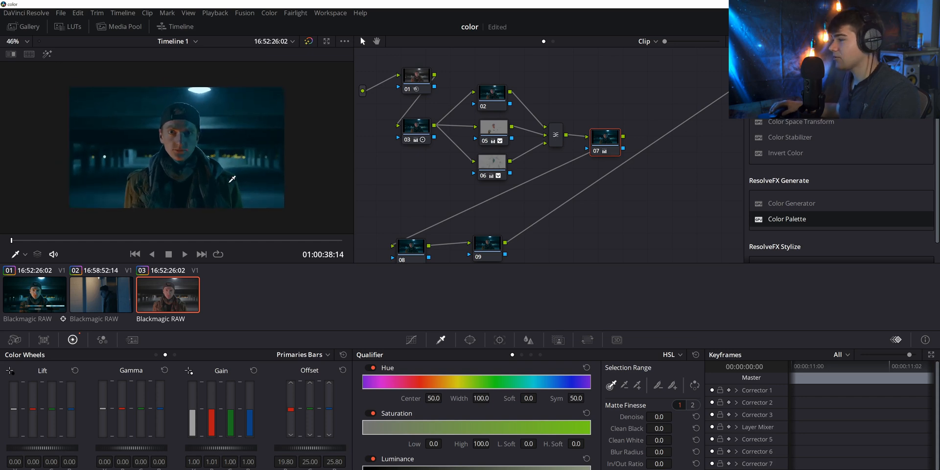
{"action": "left_click_drag", "start_coordinate": [610, 140], "coordinate": [613, 137]}
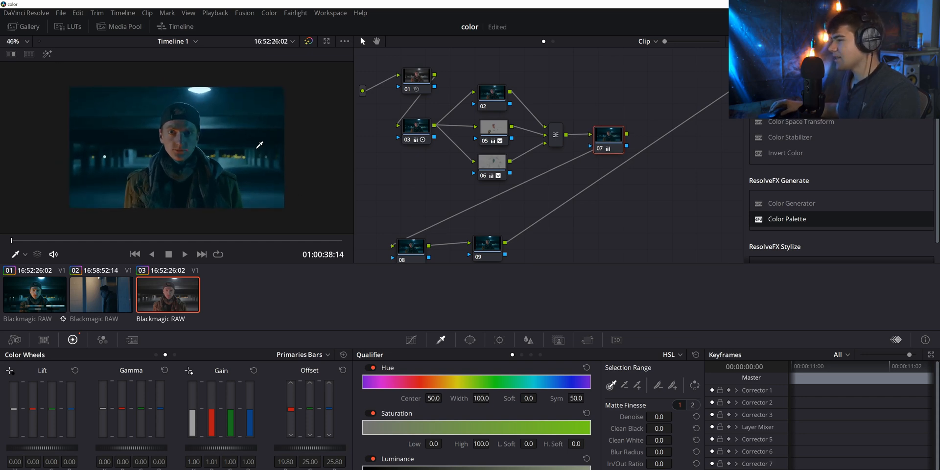
{"action": "scroll", "coordinate": [260, 145], "scroll_direction": "down", "scroll_amount": 3}
{"action": "scroll", "coordinate": [215, 166], "scroll_direction": "up", "scroll_amount": 2}
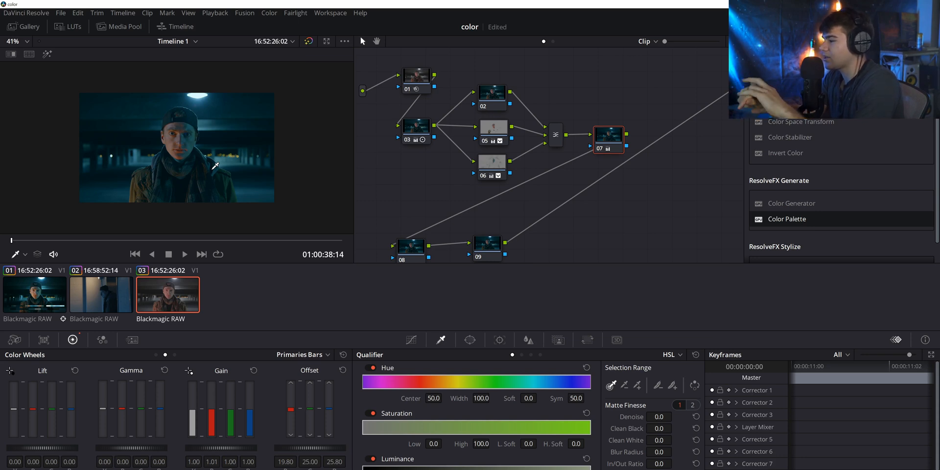
Add a circular window to node 08 and stretch it into a wide ellipse with Aspect 79.68 and Softness 8.70
{"action": "left_click_drag", "start_coordinate": [492, 251], "coordinate": [476, 251]}
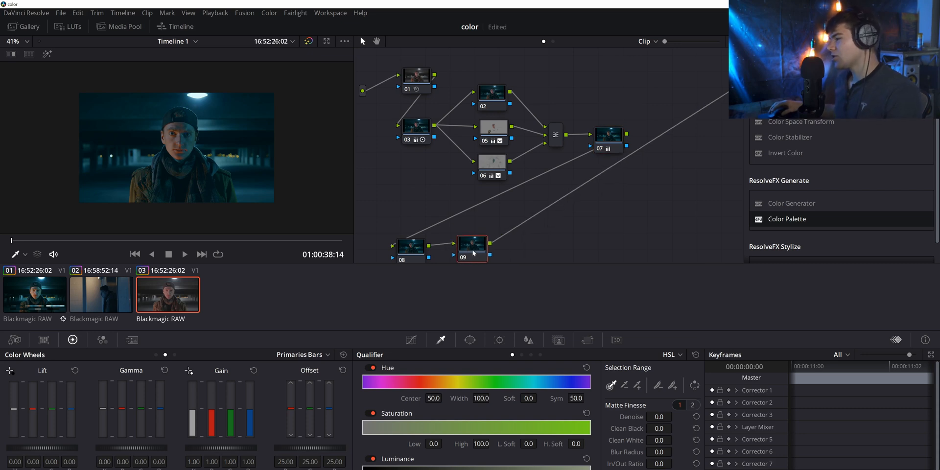
{"action": "left_click", "coordinate": [417, 247]}
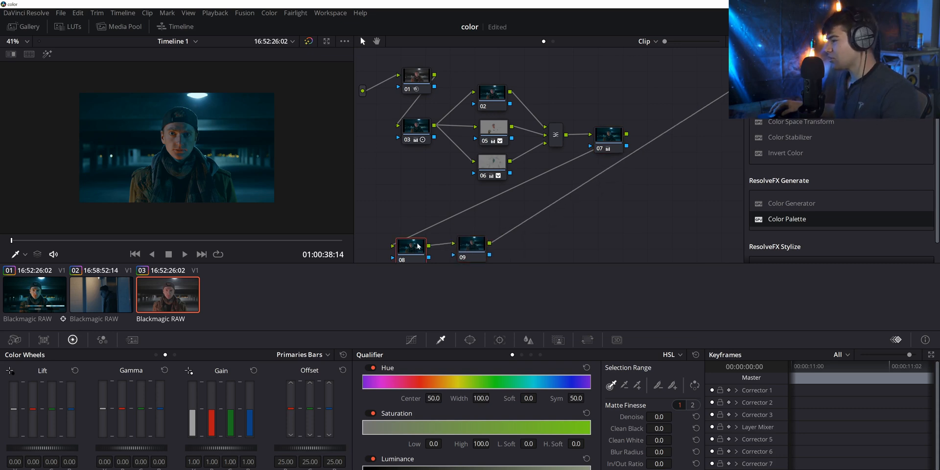
{"action": "left_click", "coordinate": [470, 339]}
{"action": "left_click", "coordinate": [374, 418]}
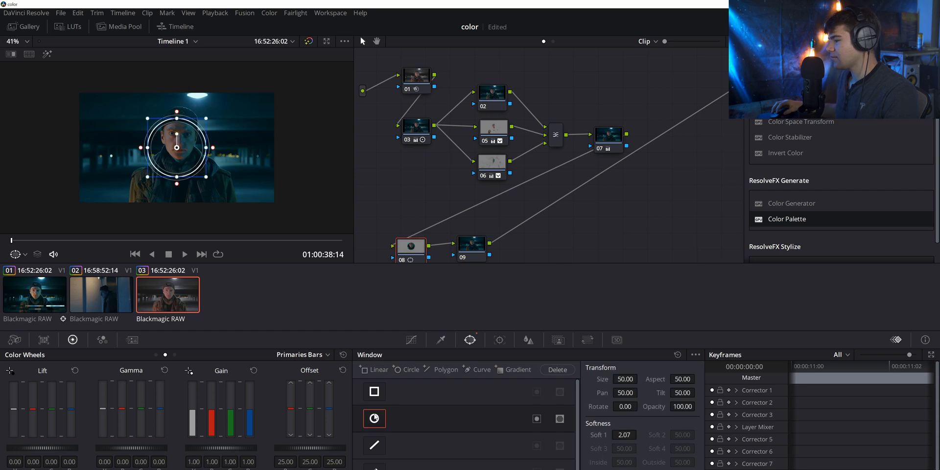
{"action": "left_click_drag", "start_coordinate": [142, 149], "coordinate": [98, 147]}
{"action": "left_click_drag", "start_coordinate": [100, 147], "coordinate": [71, 150]}
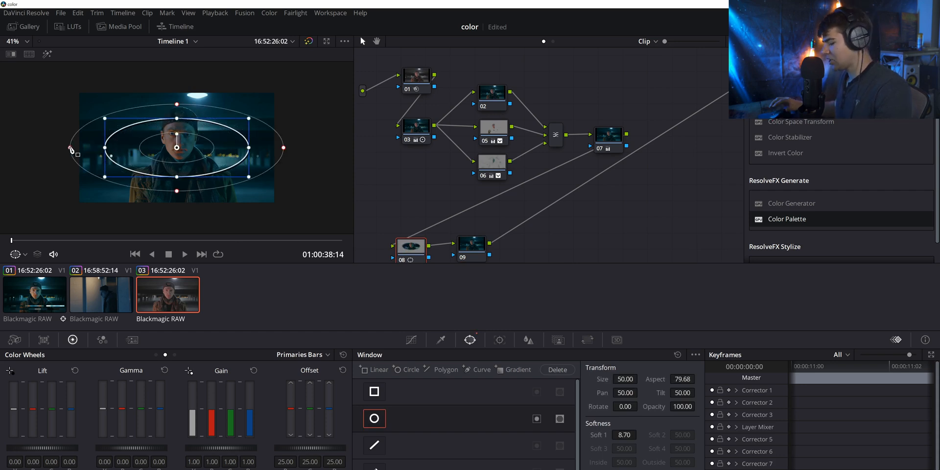
Highlight node 08's mask and fit its window around the man at Size 57.44, Aspect 48.61, Pan 50.29 and Tilt 49.85
{"action": "key", "text": "shift+h"}
{"action": "left_click_drag", "start_coordinate": [104, 147], "coordinate": [130, 147]}
{"action": "left_click_drag", "start_coordinate": [176, 119], "coordinate": [177, 98]}
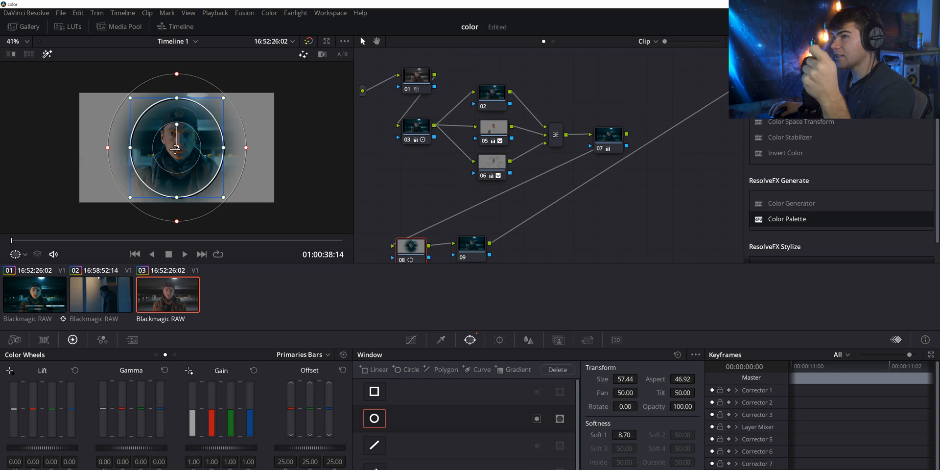
{"action": "left_click_drag", "start_coordinate": [175, 149], "coordinate": [179, 155]}
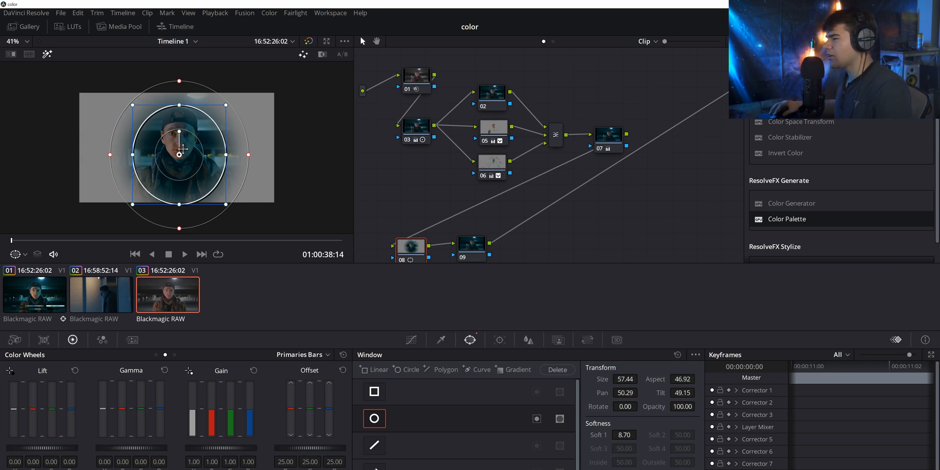
{"action": "left_click_drag", "start_coordinate": [180, 153], "coordinate": [181, 151]}
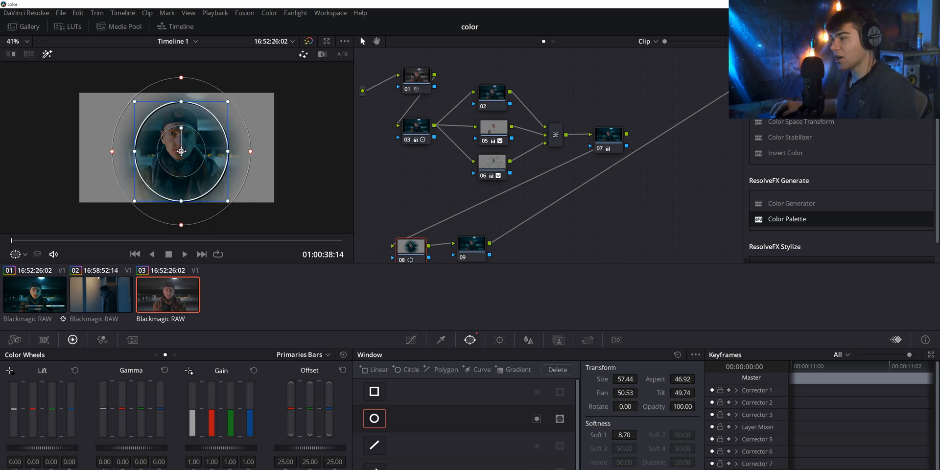
{"action": "left_click_drag", "start_coordinate": [181, 201], "coordinate": [182, 201]}
{"action": "left_click_drag", "start_coordinate": [174, 163], "coordinate": [172, 161]}
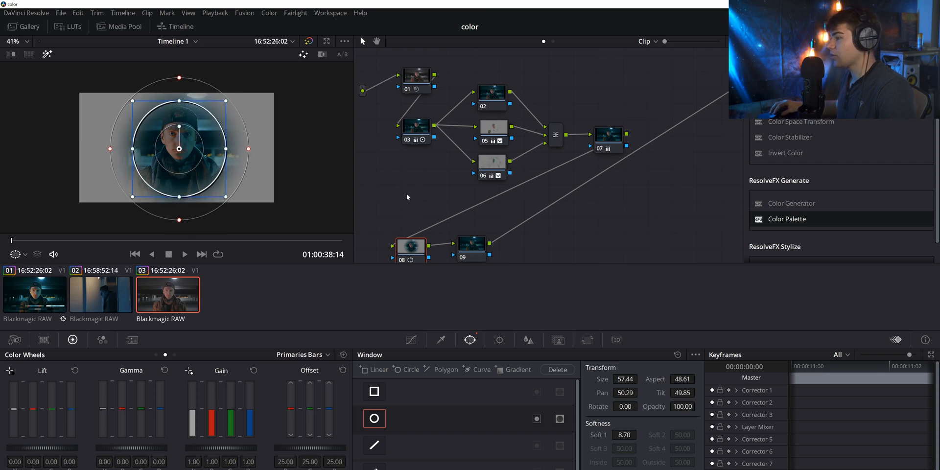
{"action": "left_click", "coordinate": [464, 247]}
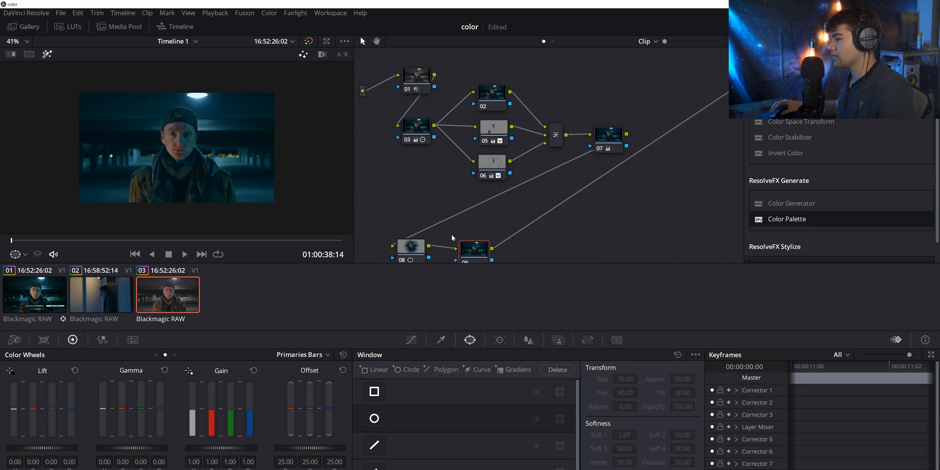
{"action": "left_click", "coordinate": [414, 241]}
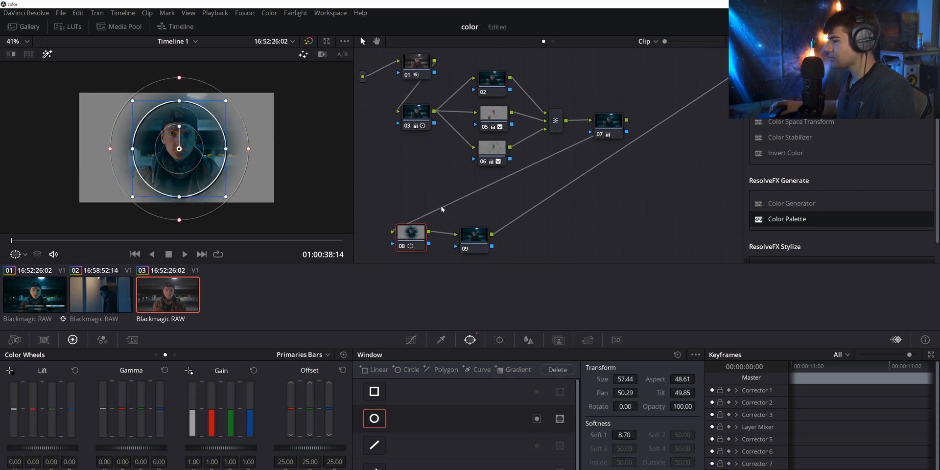
{"action": "left_click", "coordinate": [464, 241]}
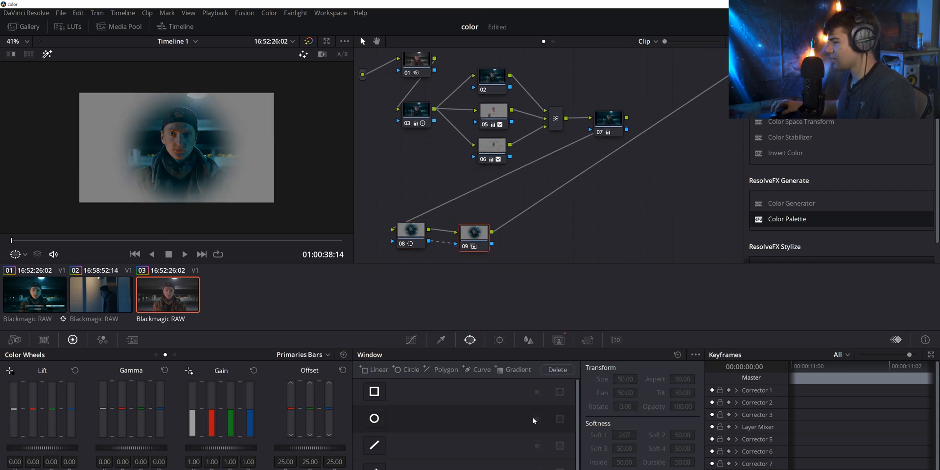
{"action": "left_click_drag", "start_coordinate": [455, 244], "coordinate": [443, 248]}
{"action": "left_click", "coordinate": [416, 236]}
Add an inverted circular window to node 09 with Size 56.96, Aspect 70.87, Pan 49.94, Tilt 49.91 and Softness 18.00
{"action": "left_click", "coordinate": [475, 238]}
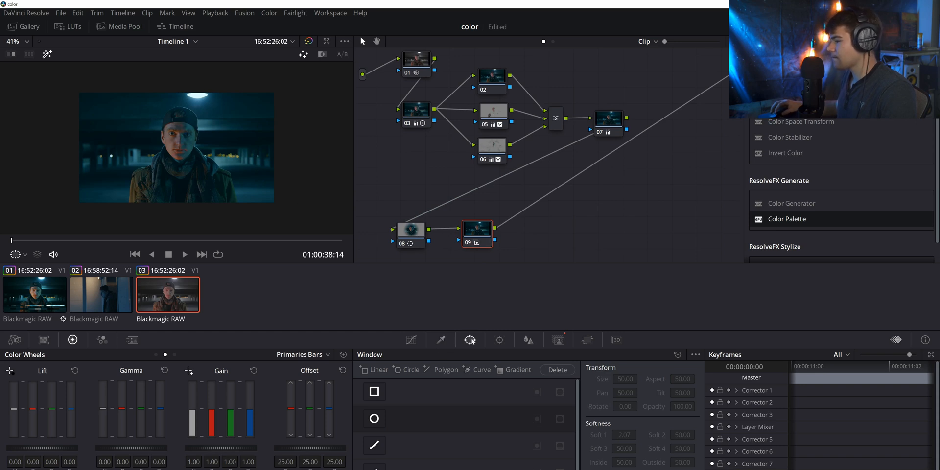
{"action": "left_click", "coordinate": [377, 419]}
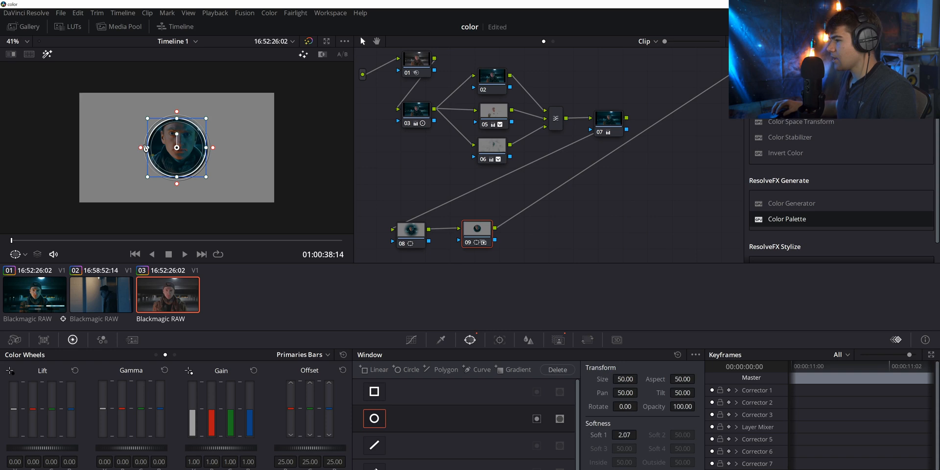
{"action": "left_click_drag", "start_coordinate": [141, 149], "coordinate": [98, 147]}
{"action": "left_click_drag", "start_coordinate": [177, 119], "coordinate": [176, 109]}
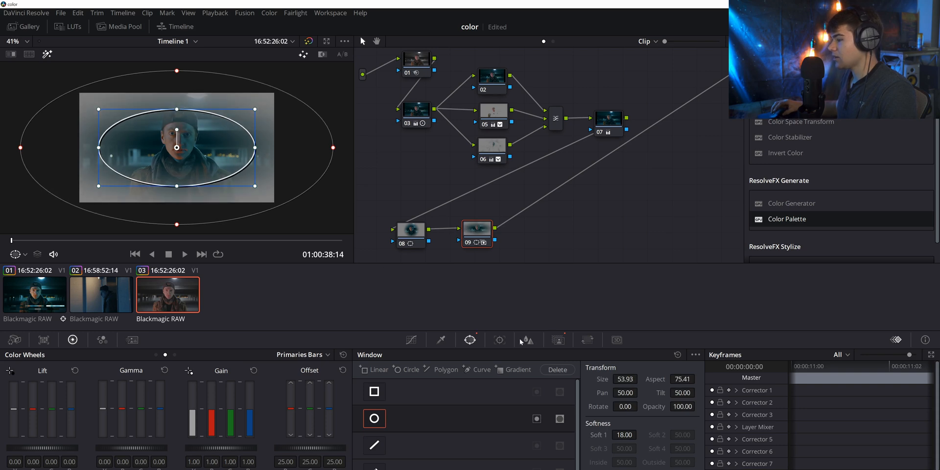
{"action": "left_click", "coordinate": [537, 419]}
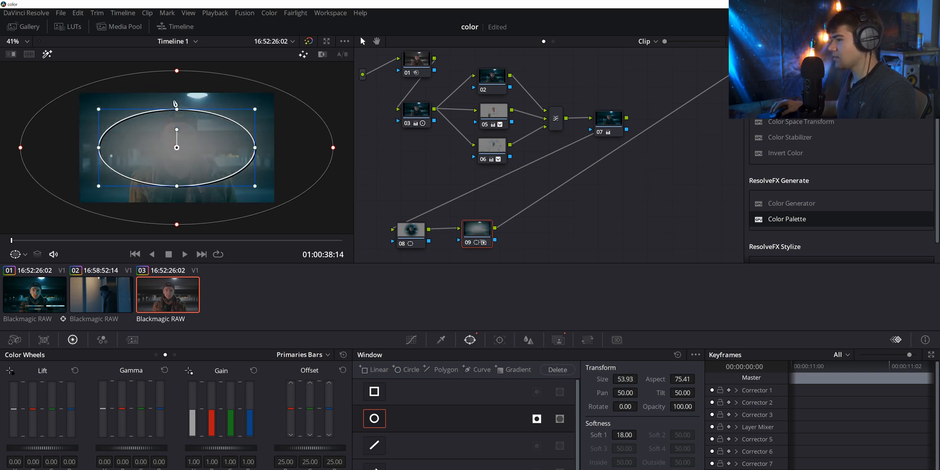
{"action": "left_click_drag", "start_coordinate": [173, 146], "coordinate": [175, 147]}
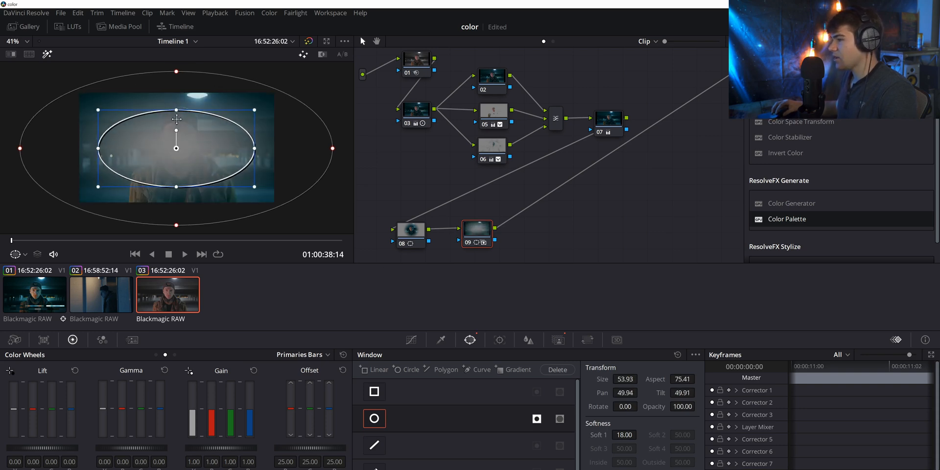
{"action": "left_click_drag", "start_coordinate": [177, 109], "coordinate": [178, 102]}
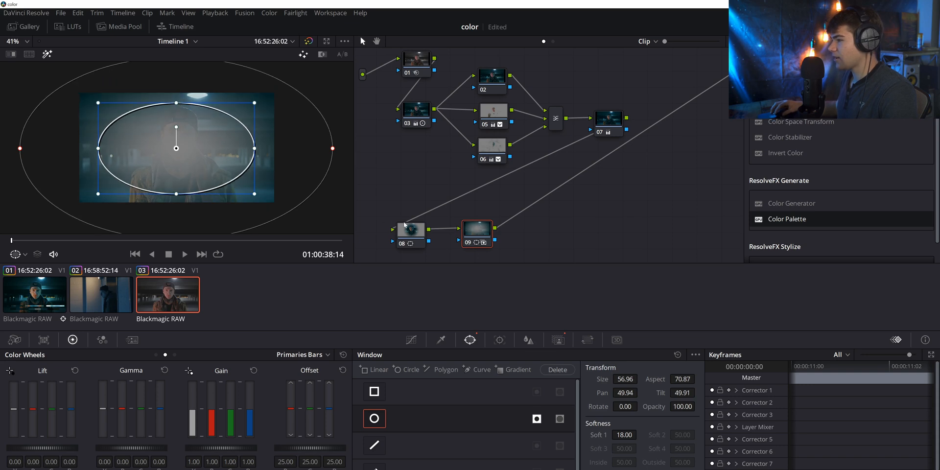
Compare the highlighted window masks of nodes 08 and 09, finishing with the highlight off and the custom curves open
{"action": "left_click", "coordinate": [416, 231]}
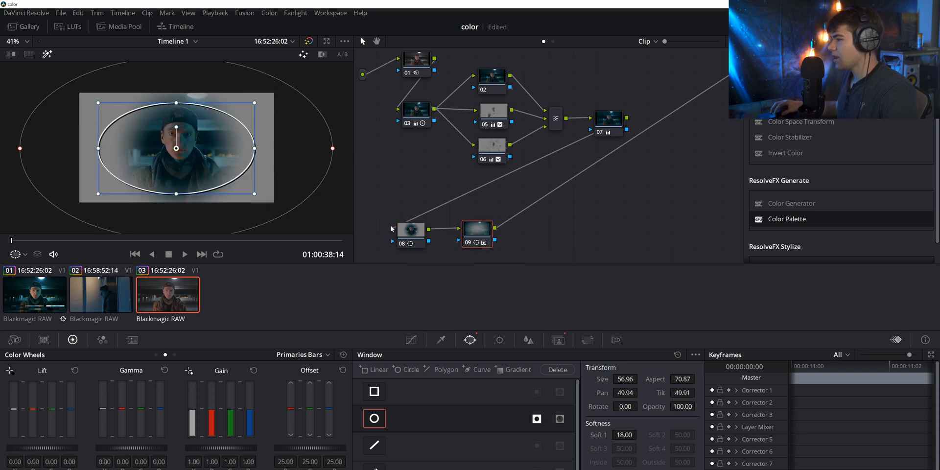
{"action": "left_click", "coordinate": [411, 340]}
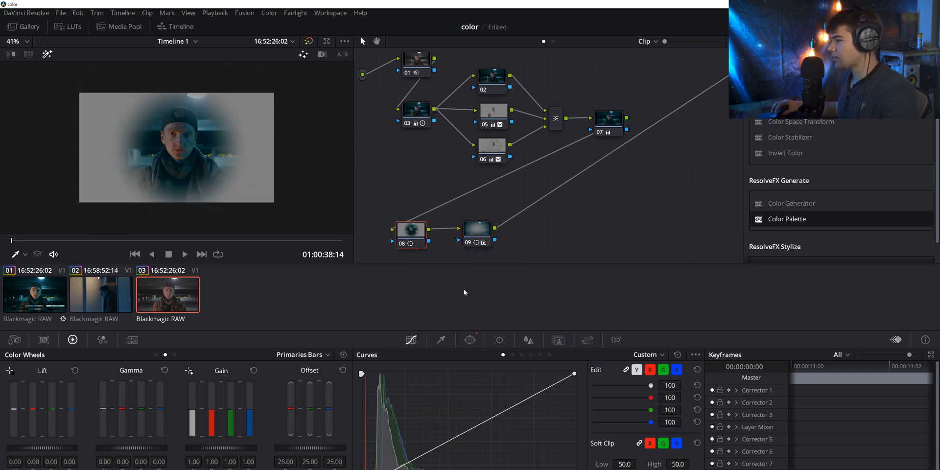
{"action": "left_click", "coordinate": [476, 235]}
{"action": "left_click", "coordinate": [416, 237]}
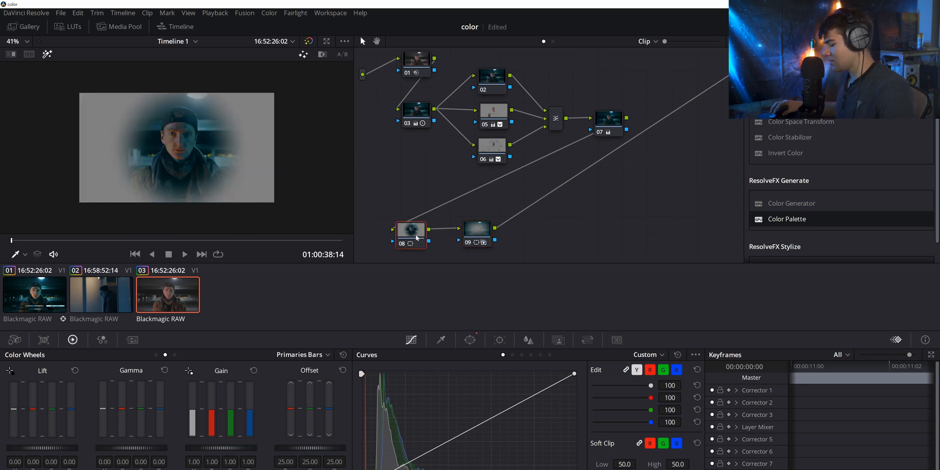
{"action": "key", "text": "shift+h"}
{"action": "left_click", "coordinate": [478, 246]}
{"action": "key", "text": "shift+h"}
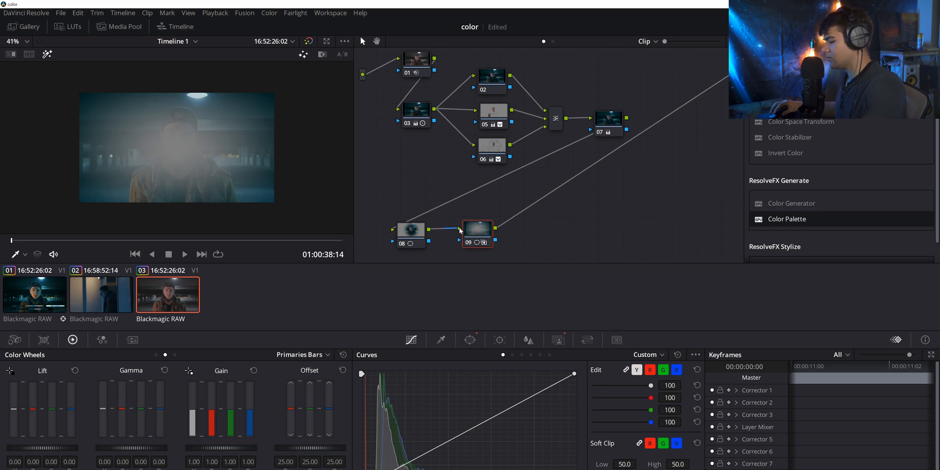
{"action": "key", "text": "shift+h"}
Add three points along the middle and upper part of node 08's custom curve and show the primaries as wheels
{"action": "left_click", "coordinate": [419, 233]}
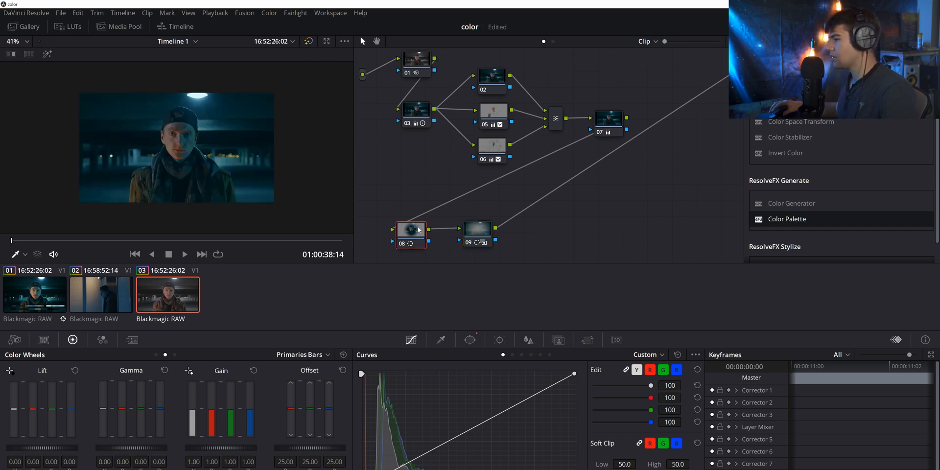
{"action": "scroll", "coordinate": [201, 132], "scroll_direction": "up", "scroll_amount": 3}
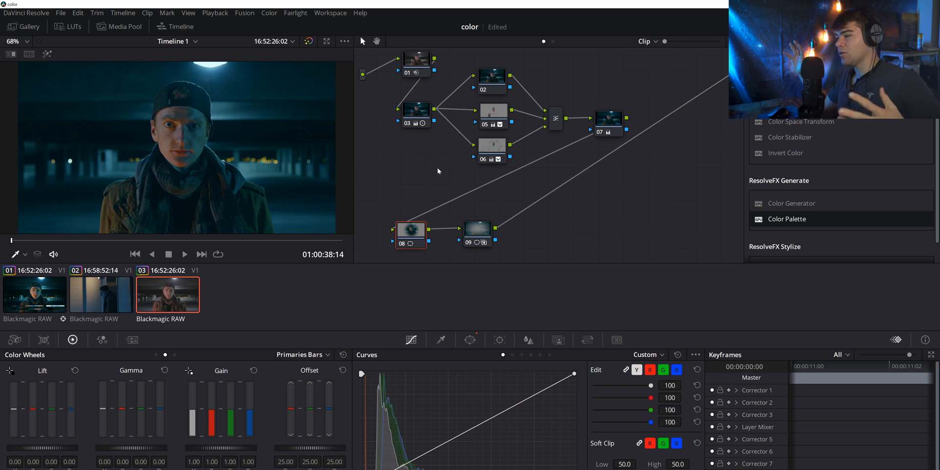
{"action": "left_click", "coordinate": [448, 441]}
{"action": "left_click", "coordinate": [492, 417]}
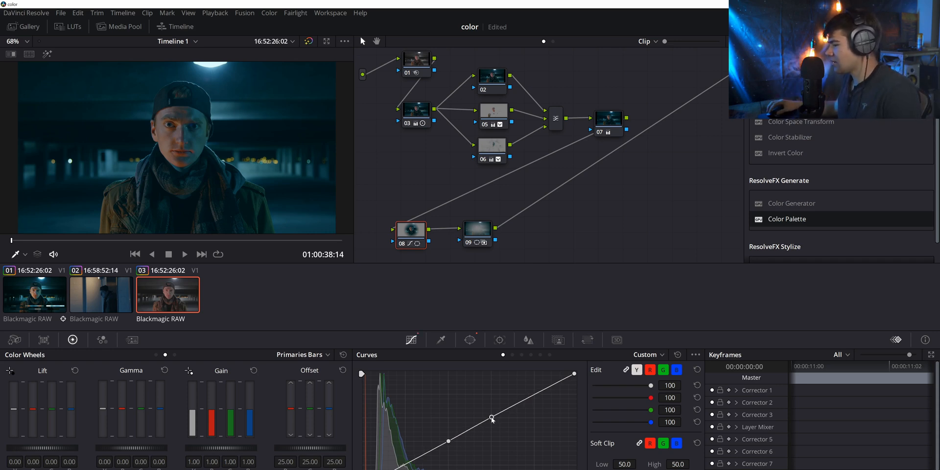
{"action": "left_click", "coordinate": [539, 394]}
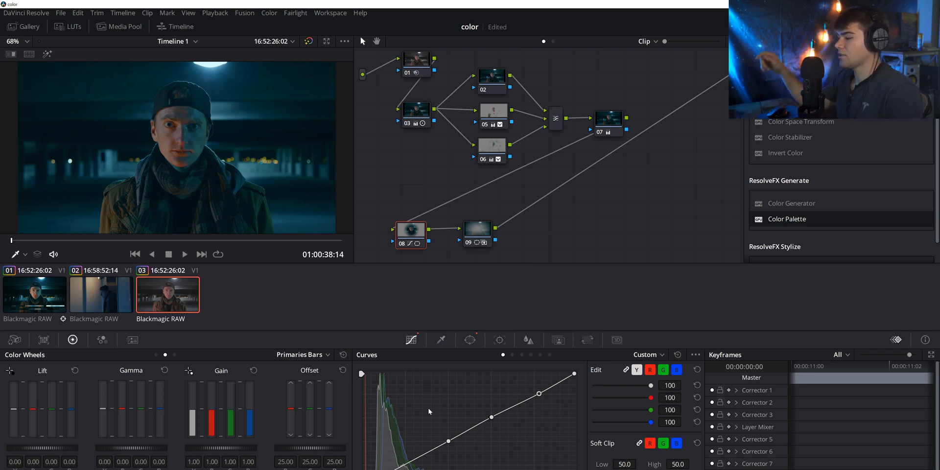
{"action": "left_click", "coordinate": [156, 354]}
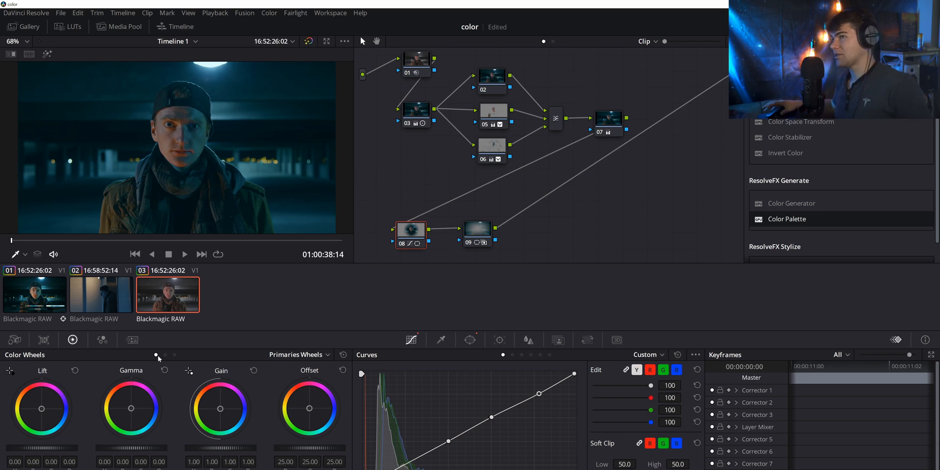
Add six more points to node 08's custom curve, bending it into a stepped shape from shadows to highlights
{"action": "left_click", "coordinate": [472, 428]}
{"action": "left_click_drag", "start_coordinate": [506, 417], "coordinate": [506, 414]}
{"action": "left_click", "coordinate": [521, 402]}
{"action": "left_click", "coordinate": [441, 444]}
{"action": "left_click", "coordinate": [427, 458]}
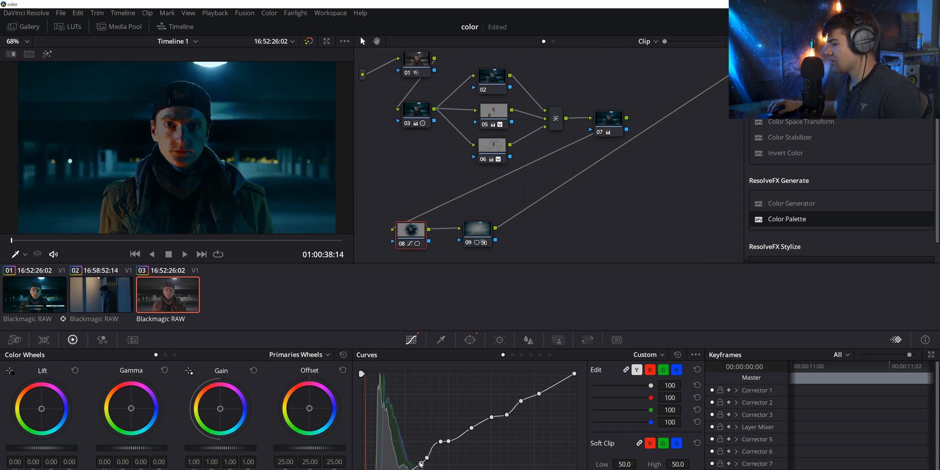
{"action": "left_click", "coordinate": [415, 460]}
{"action": "left_click_drag", "start_coordinate": [415, 461], "coordinate": [414, 460]}
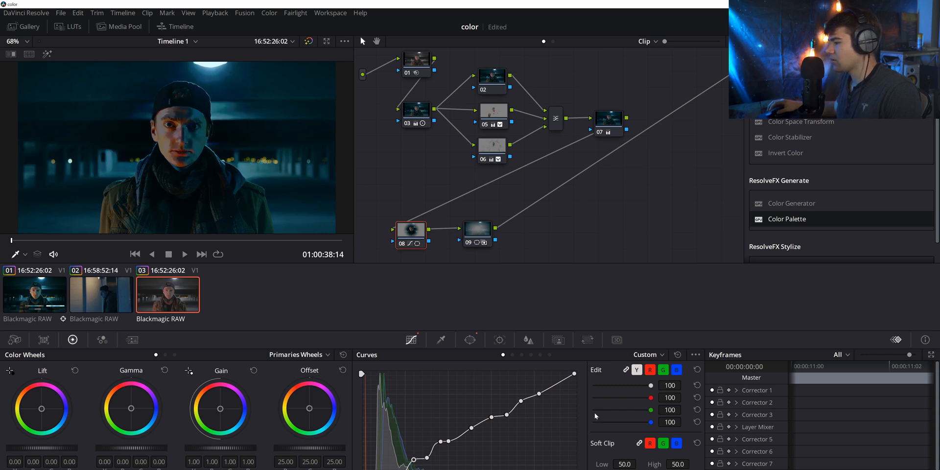
Remove all the added points from node 08's custom curve and lift it gently with a single midtone point
{"action": "right_click", "coordinate": [539, 393]}
{"action": "right_click", "coordinate": [521, 401]}
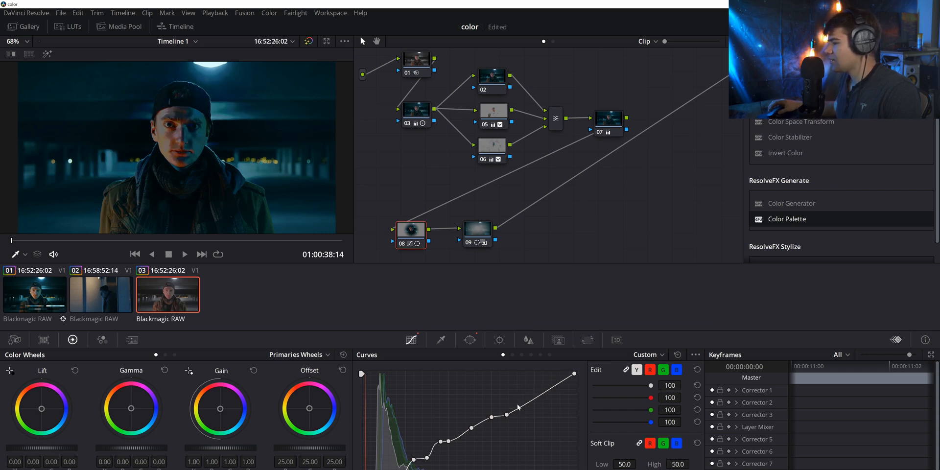
{"action": "right_click", "coordinate": [492, 417]}
{"action": "right_click", "coordinate": [507, 415]}
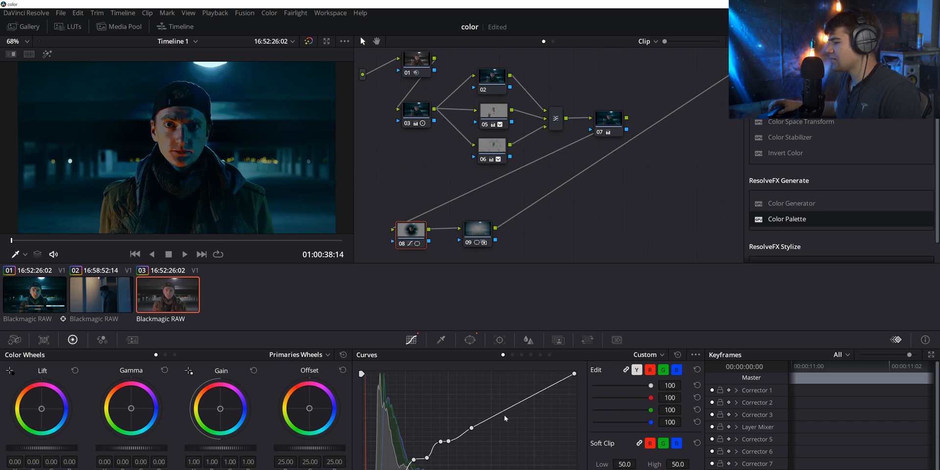
{"action": "right_click", "coordinate": [449, 440]}
{"action": "right_click", "coordinate": [440, 441]}
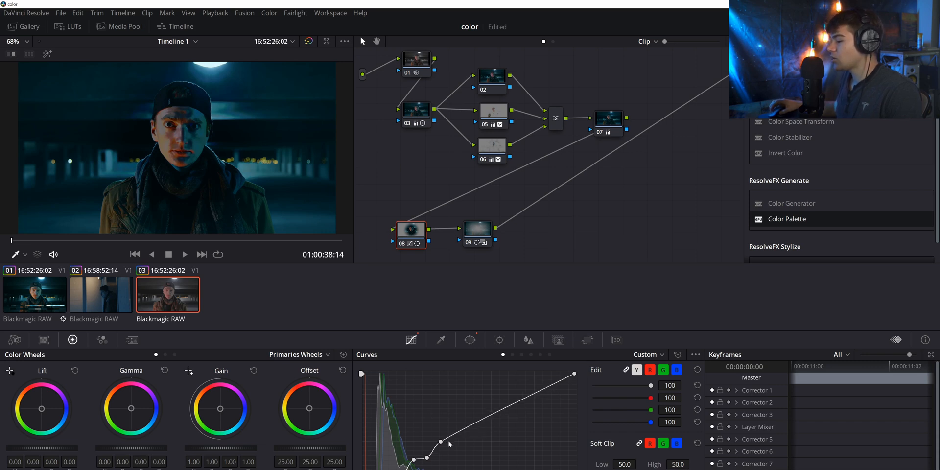
{"action": "right_click", "coordinate": [427, 457]}
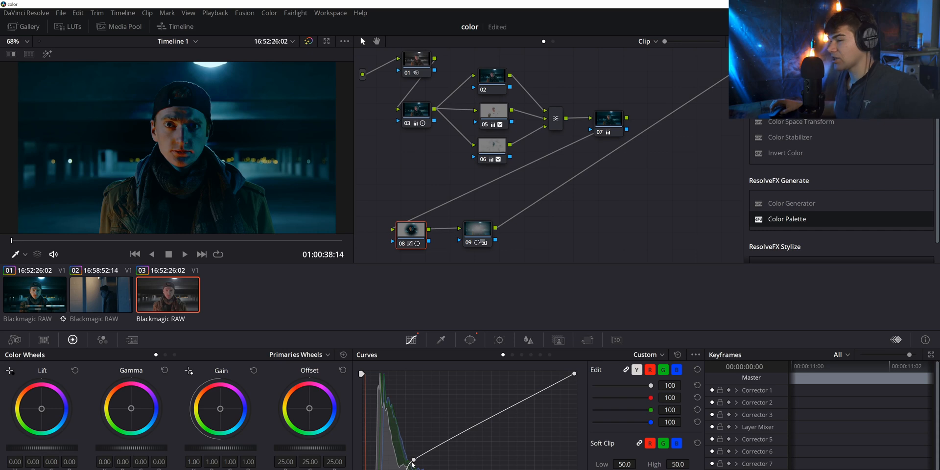
{"action": "right_click", "coordinate": [413, 459]}
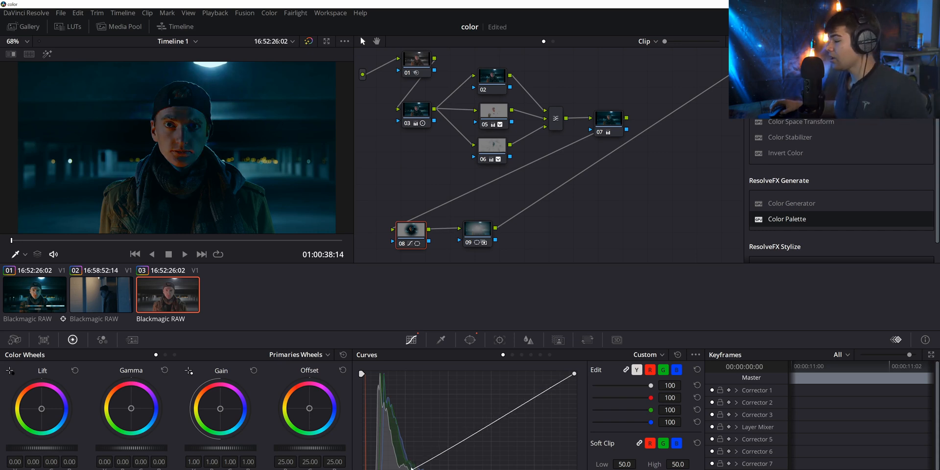
{"action": "right_click", "coordinate": [405, 468]}
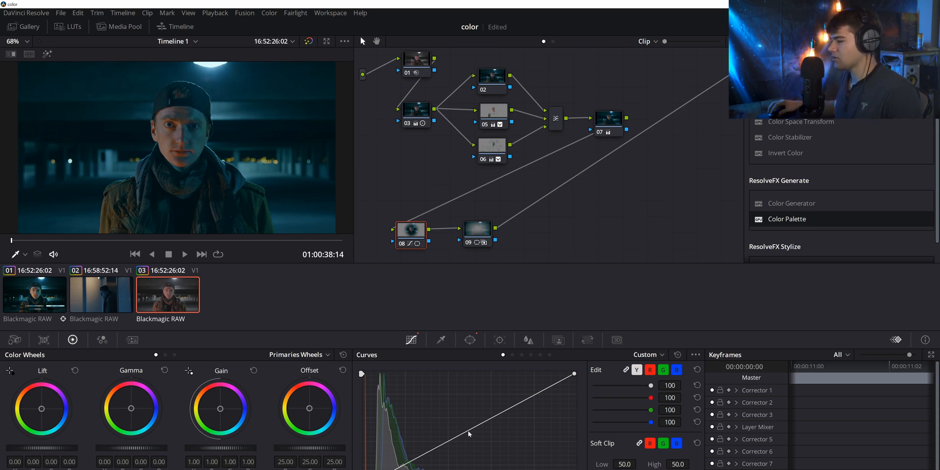
{"action": "mouse_move", "coordinate": [468, 430]}
{"action": "left_mouse_down"}
{"action": "mouse_move", "coordinate": [456, 393]}
{"action": "mouse_move", "coordinate": [475, 437]}
{"action": "mouse_move", "coordinate": [467, 414]}
{"action": "left_mouse_up"}
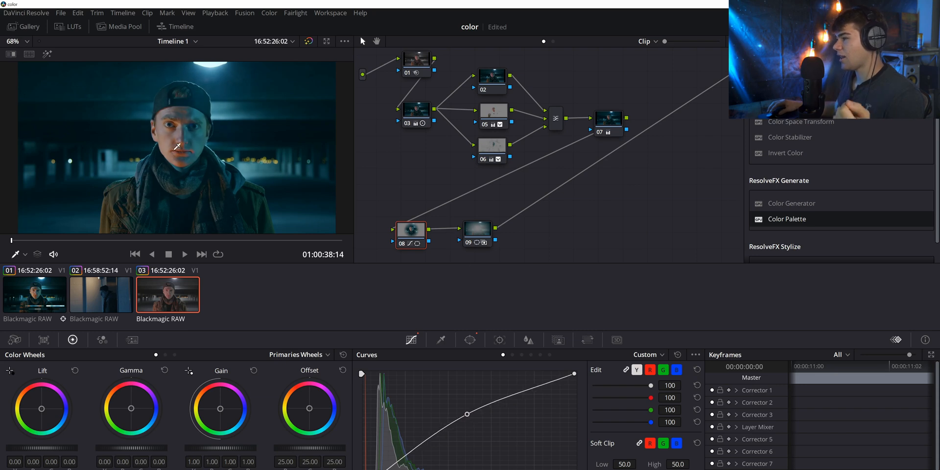
Adjust node 08's circular window to Size 58.01, Aspect 53.32, Pan 50.47, Tilt 50.34 and Softness 17.58
{"action": "left_click", "coordinate": [465, 340]}
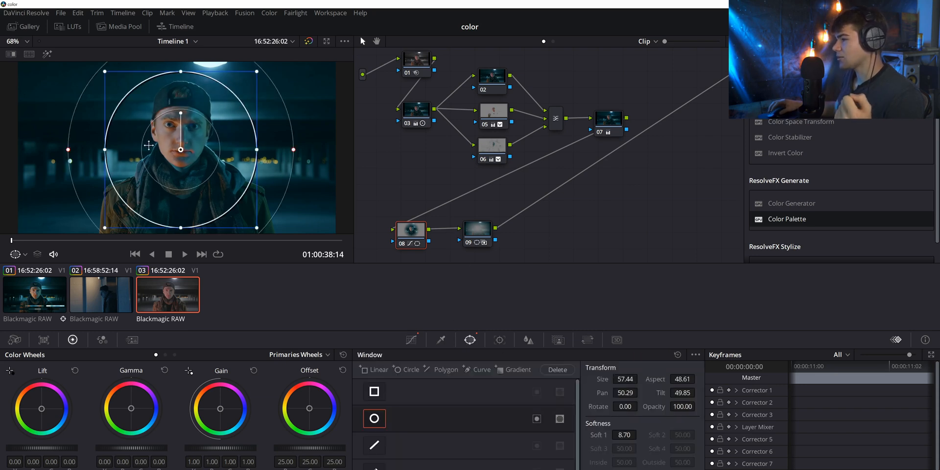
{"action": "left_click_drag", "start_coordinate": [181, 150], "coordinate": [179, 156]}
{"action": "left_click_drag", "start_coordinate": [101, 155], "coordinate": [14, 155]}
{"action": "left_click", "coordinate": [487, 236]}
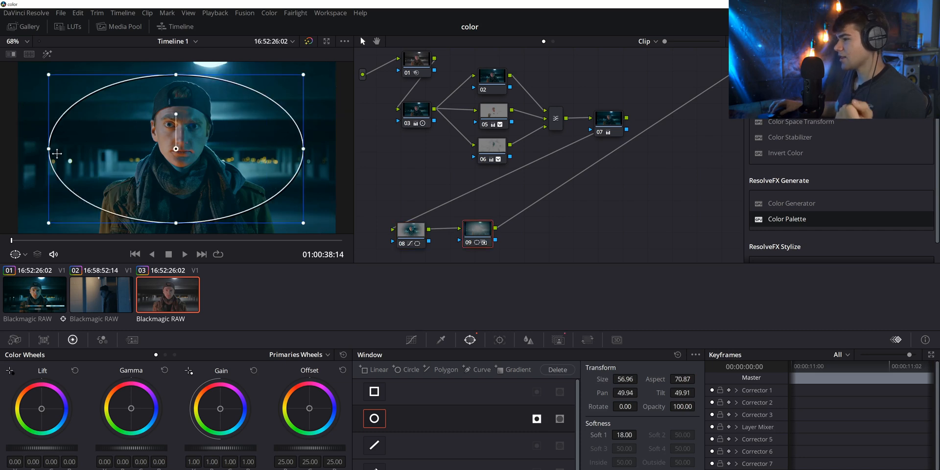
{"action": "left_click", "coordinate": [421, 236]}
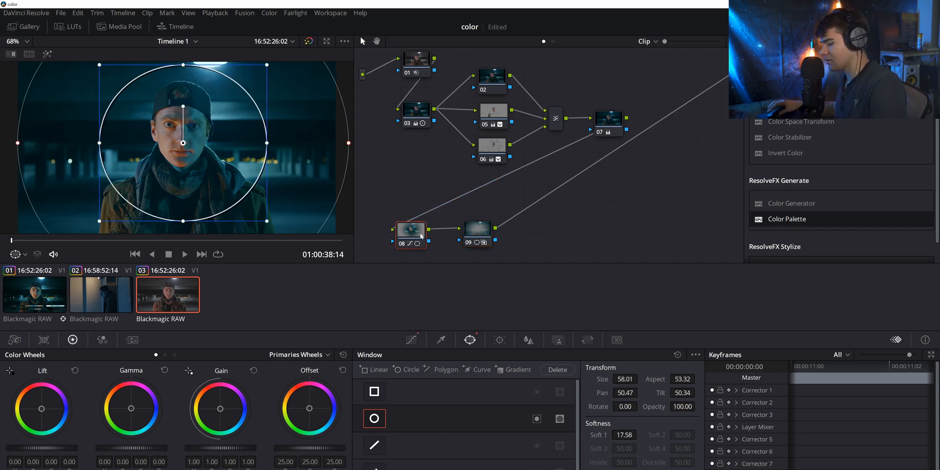
Compare the image with node 08 disabled and enabled, finishing with the node enabled
{"action": "key", "text": "ctrl+d"}
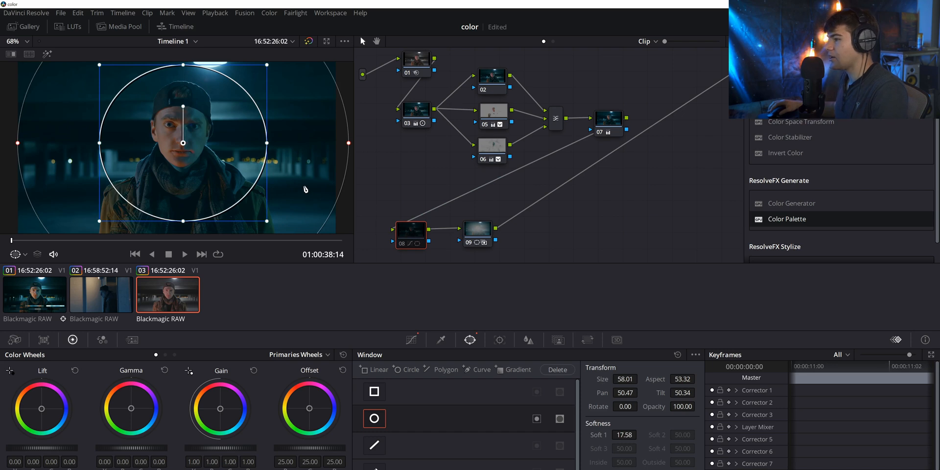
{"action": "key", "text": "ctrl+d"}
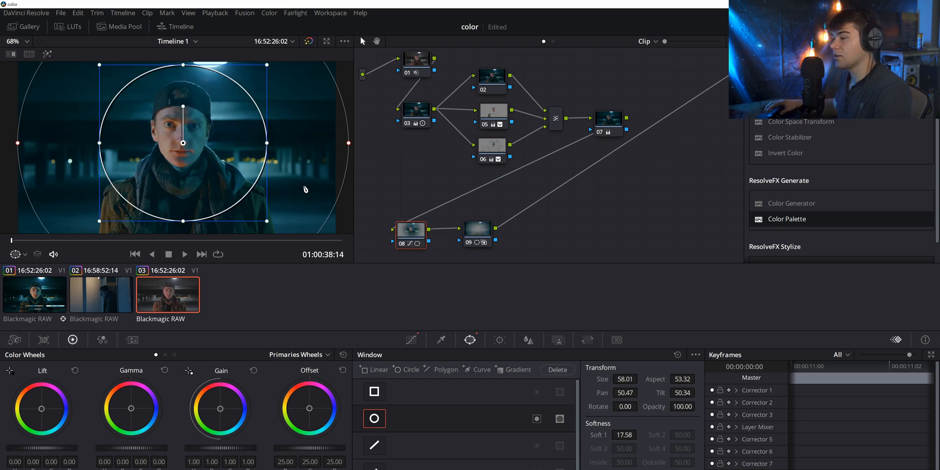
{"action": "key", "text": "ctrl+d"}
{"action": "key", "text": "ctrl+d"}
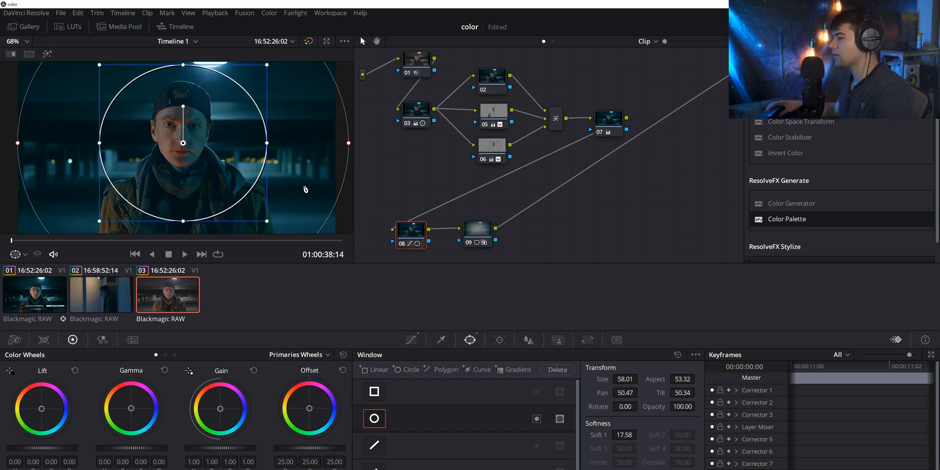
Recenter node 09's circular window on the subject at Pan 50.22 and Tilt 50.23
{"action": "left_click", "coordinate": [484, 231]}
{"action": "left_click_drag", "start_coordinate": [487, 228], "coordinate": [496, 230]}
{"action": "left_click_drag", "start_coordinate": [176, 149], "coordinate": [180, 144]}
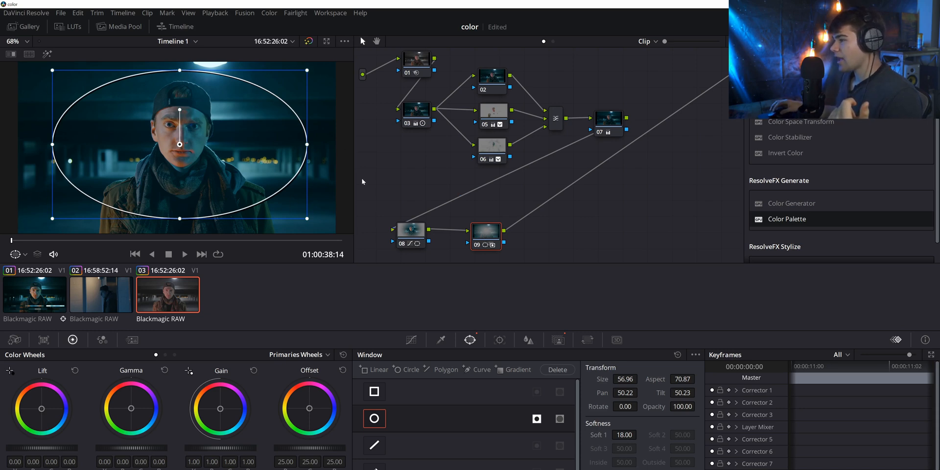
Add a midtone point to node 09's custom curve and pull it below the diagonal to darken the surroundings
{"action": "left_click", "coordinate": [414, 341]}
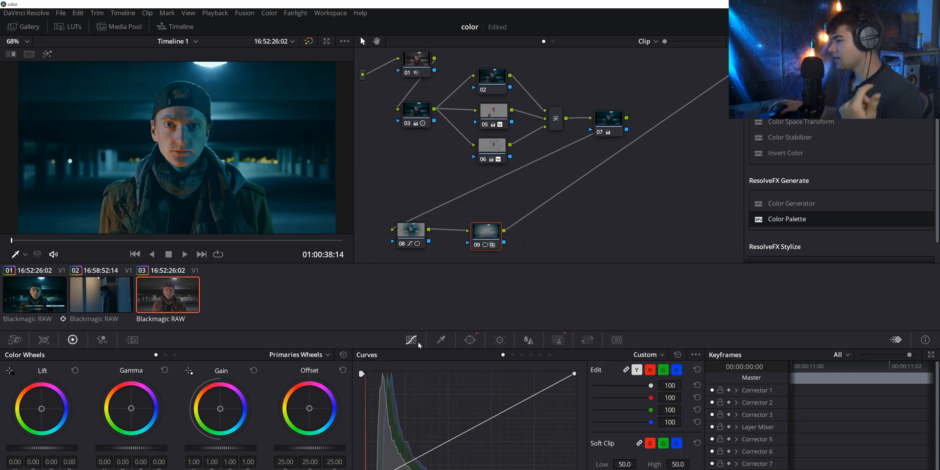
{"action": "left_click_drag", "start_coordinate": [494, 420], "coordinate": [465, 429]}
{"action": "left_click_drag", "start_coordinate": [473, 442], "coordinate": [475, 444]}
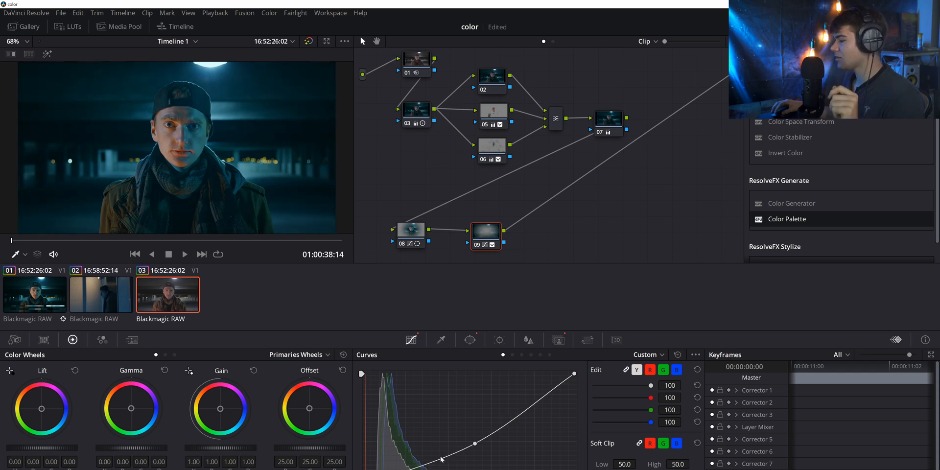
{"action": "left_click_drag", "start_coordinate": [476, 447], "coordinate": [471, 449]}
{"action": "scroll", "coordinate": [214, 185], "scroll_direction": "down", "scroll_amount": 4}
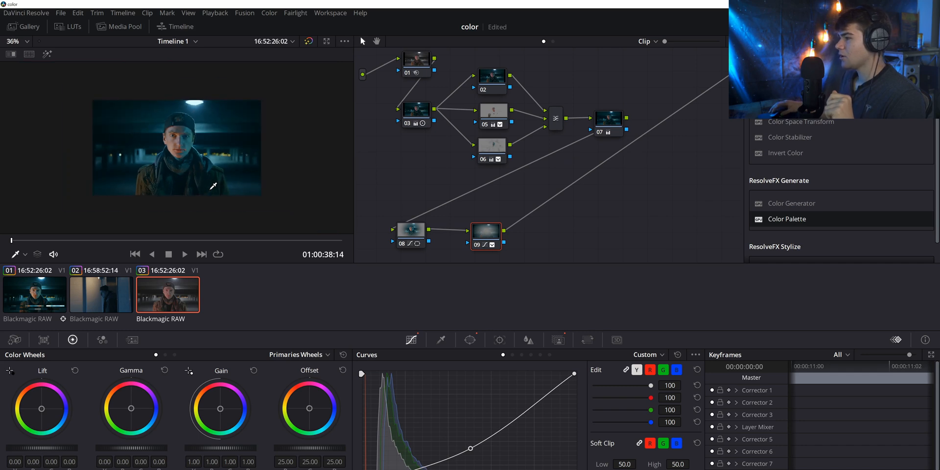
{"action": "scroll", "coordinate": [214, 185], "scroll_direction": "up", "scroll_amount": 3}
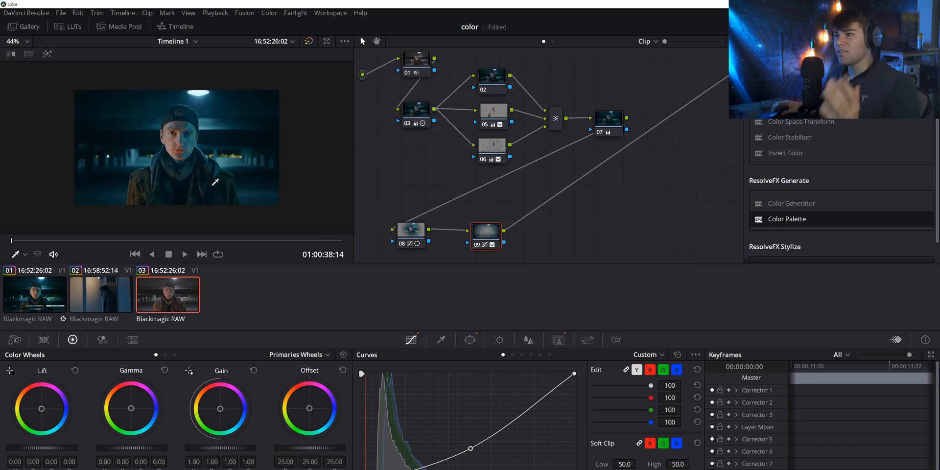
{"action": "scroll", "coordinate": [215, 182], "scroll_direction": "up", "scroll_amount": 1}
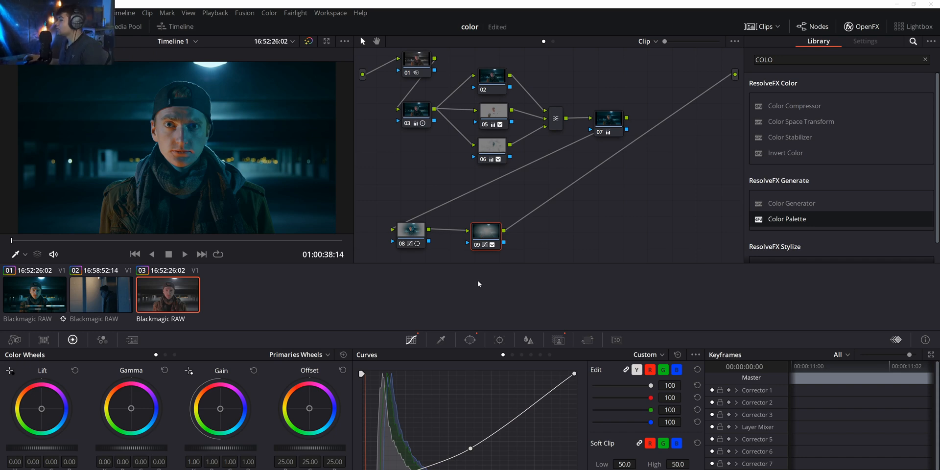
Arrange nodes 08 and 09 closer together in the node tree and inspect the subject's face in detail
{"action": "left_click_drag", "start_coordinate": [494, 238], "coordinate": [501, 234]}
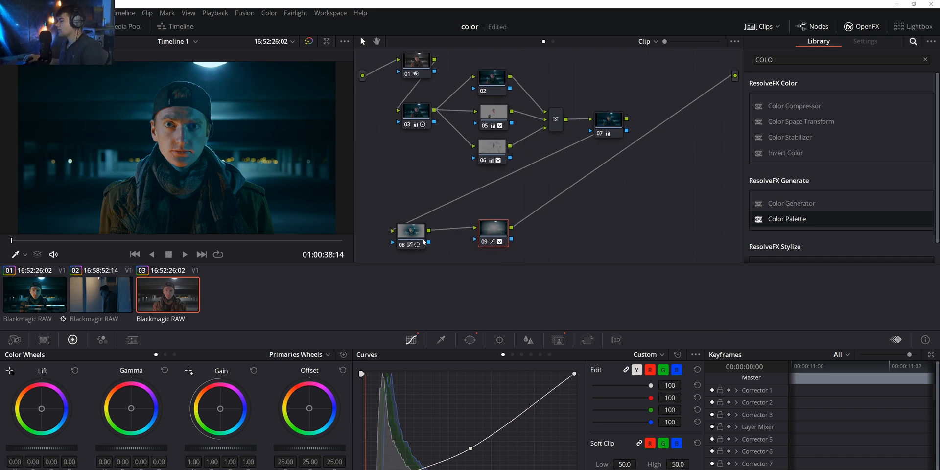
{"action": "left_click_drag", "start_coordinate": [422, 239], "coordinate": [477, 226]}
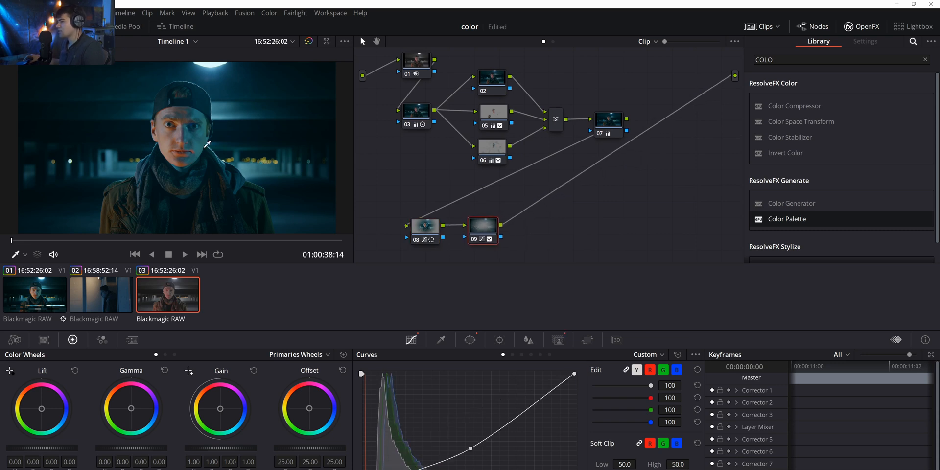
{"action": "scroll", "coordinate": [206, 144], "scroll_direction": "up", "scroll_amount": 10}
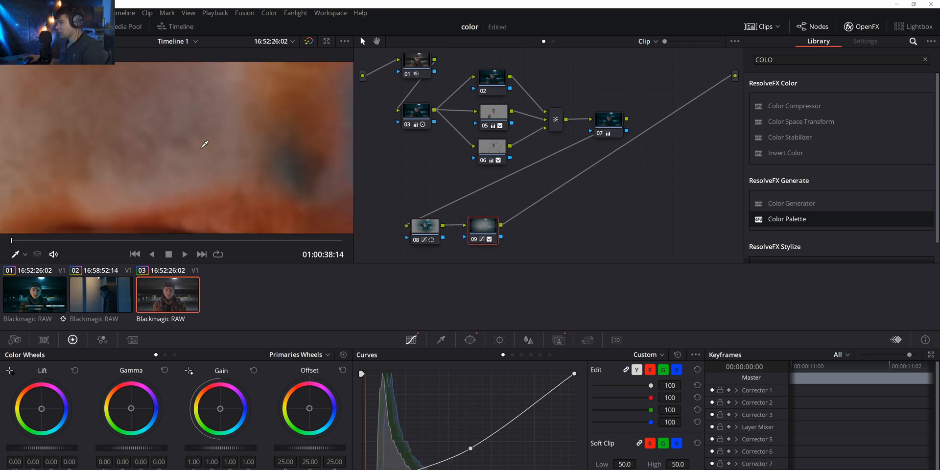
{"action": "scroll", "coordinate": [205, 144], "scroll_direction": "down", "scroll_amount": 2}
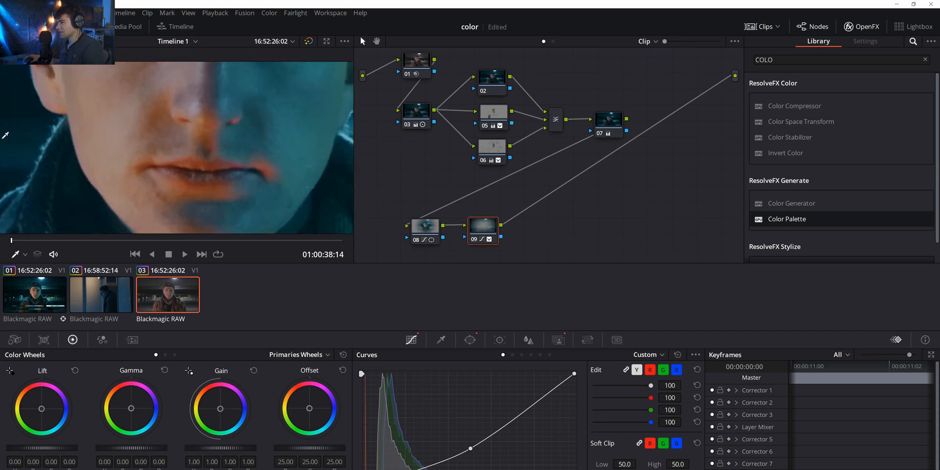
{"action": "scroll", "coordinate": [98, 132], "scroll_direction": "down", "scroll_amount": 8}
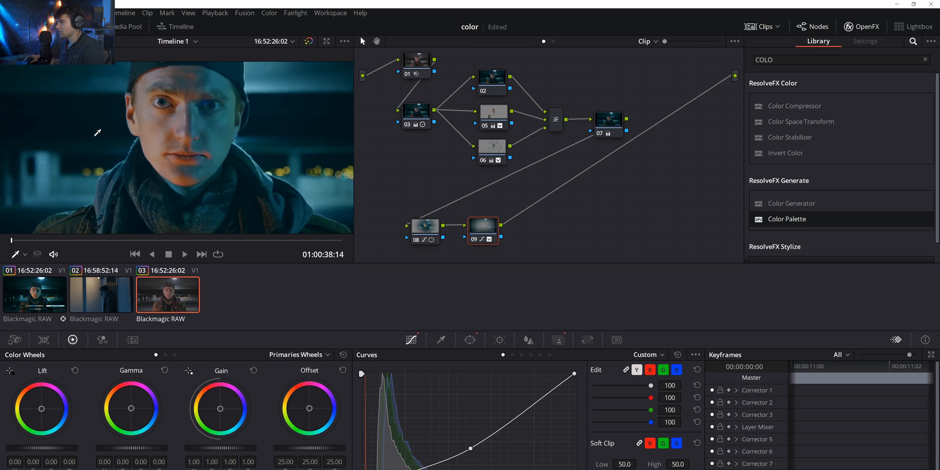
{"action": "scroll", "coordinate": [210, 154], "scroll_direction": "down", "scroll_amount": 4}
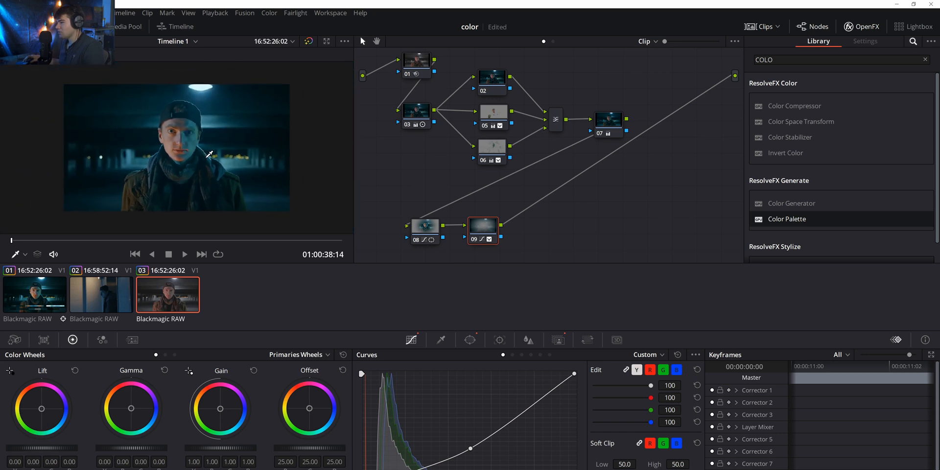
{"action": "scroll", "coordinate": [210, 154], "scroll_direction": "up", "scroll_amount": 3}
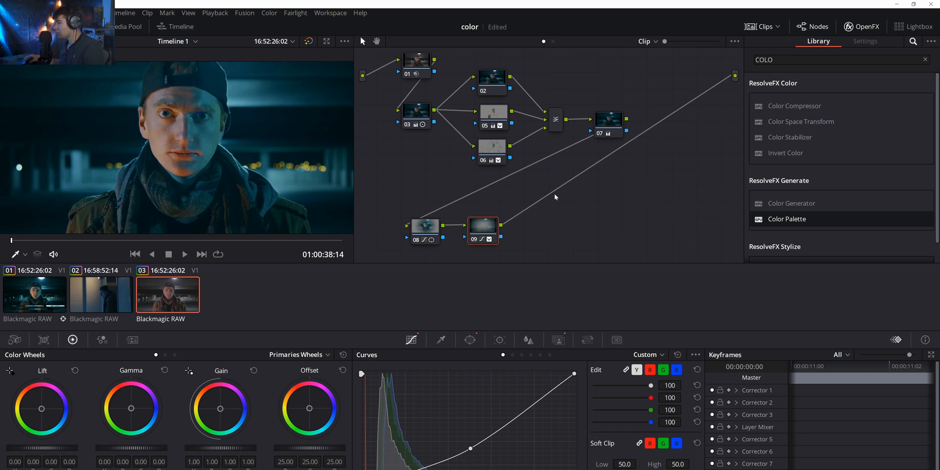
Search the effects library for "GR" and add Film Grain to the node tree as a separate node
{"action": "right_click", "coordinate": [527, 214]}
{"action": "left_click", "coordinate": [624, 176]}
{"action": "left_click", "coordinate": [860, 27]}
{"action": "left_click", "coordinate": [859, 26]}
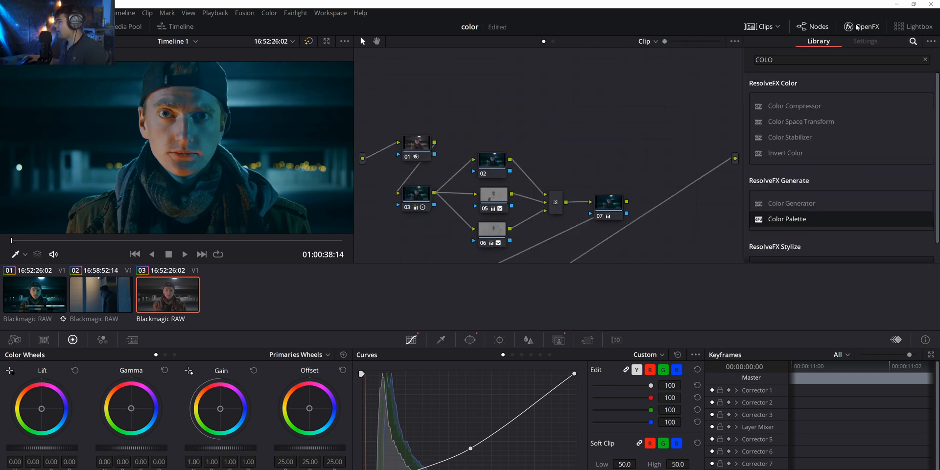
{"action": "double_click", "coordinate": [764, 60]}
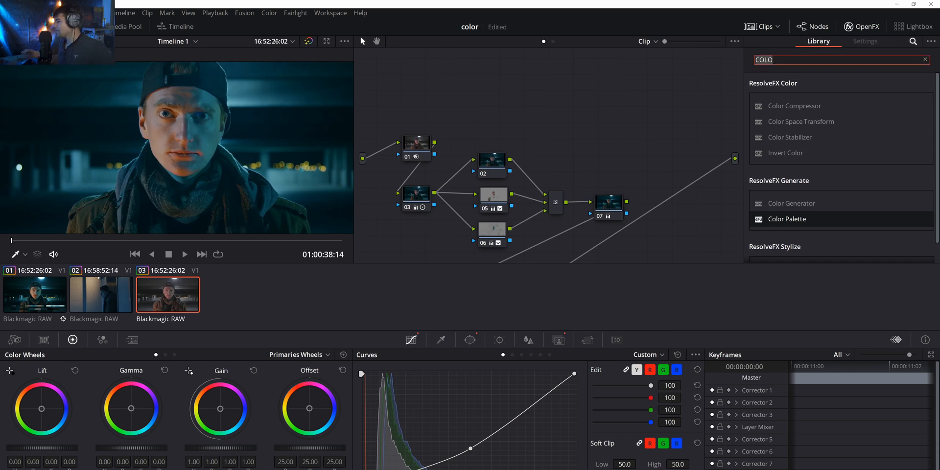
{"action": "key", "text": "BackSpace"}
{"action": "type", "text": "GR"}
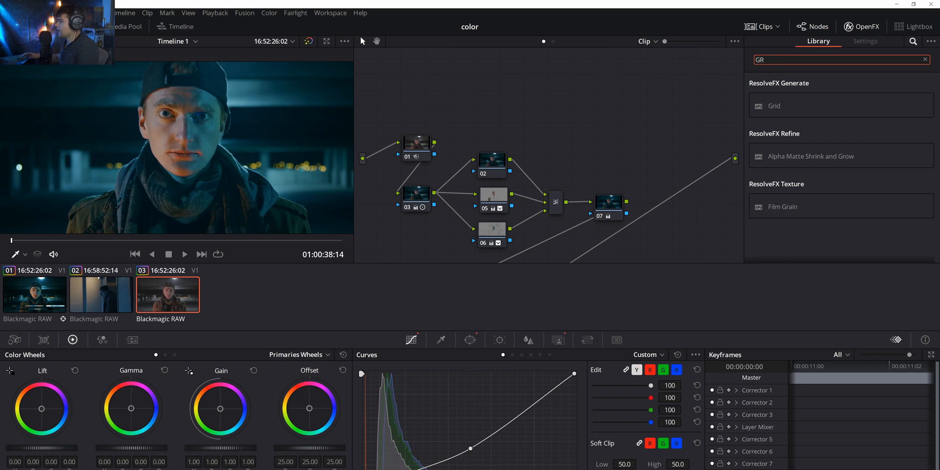
{"action": "left_click_drag", "start_coordinate": [781, 207], "coordinate": [647, 237]}
Wire the Film Grain node between node 09 and the final output, placing it apart from node 09
{"action": "scroll", "coordinate": [648, 236], "scroll_direction": "down", "scroll_amount": 8}
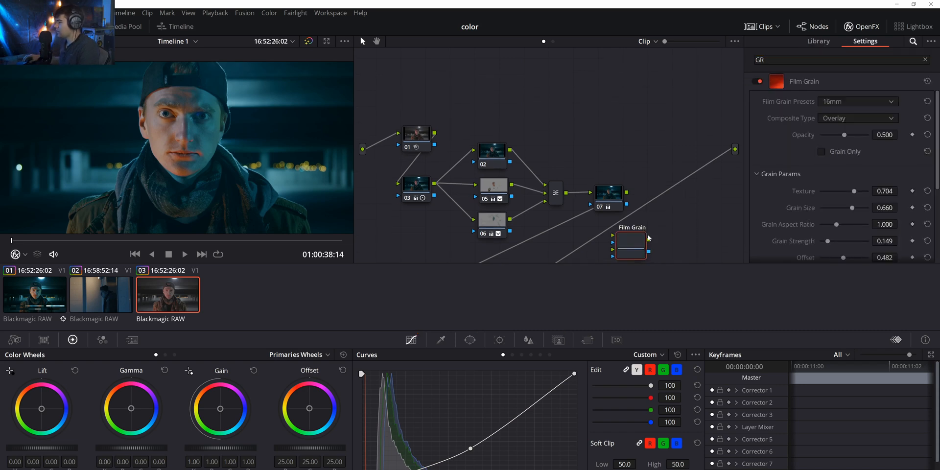
{"action": "mouse_move", "coordinate": [644, 133]}
{"action": "left_mouse_down"}
{"action": "mouse_move", "coordinate": [605, 181]}
{"action": "mouse_move", "coordinate": [538, 184]}
{"action": "left_mouse_up"}
{"action": "scroll", "coordinate": [665, 162], "scroll_direction": "up", "scroll_amount": 2}
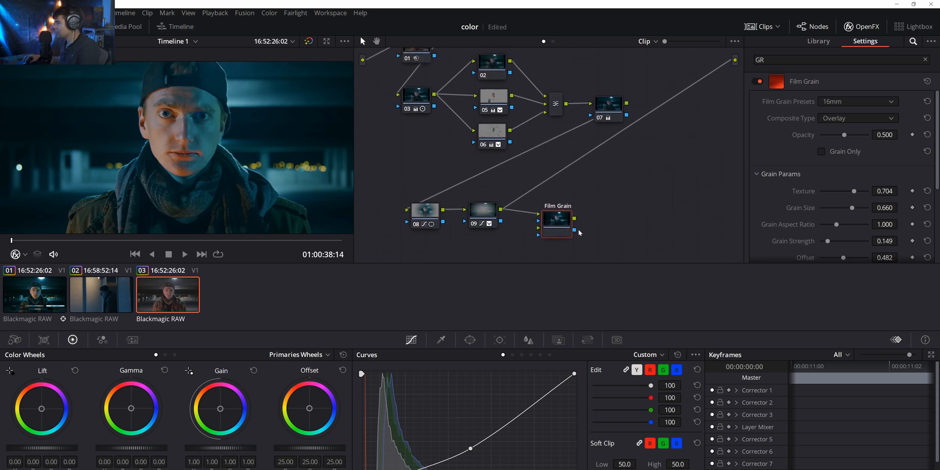
{"action": "mouse_move", "coordinate": [574, 217]}
{"action": "left_mouse_down"}
{"action": "mouse_move", "coordinate": [710, 106]}
{"action": "mouse_move", "coordinate": [734, 60]}
{"action": "left_mouse_up"}
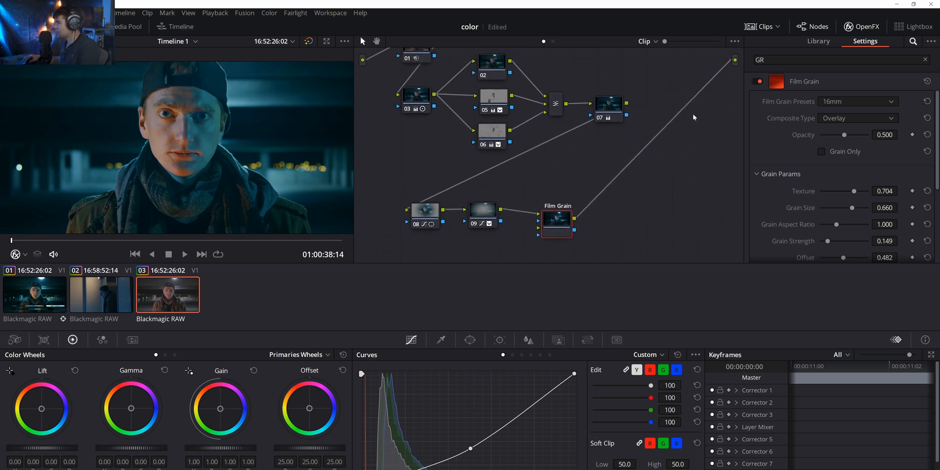
{"action": "left_click_drag", "start_coordinate": [562, 219], "coordinate": [591, 218]}
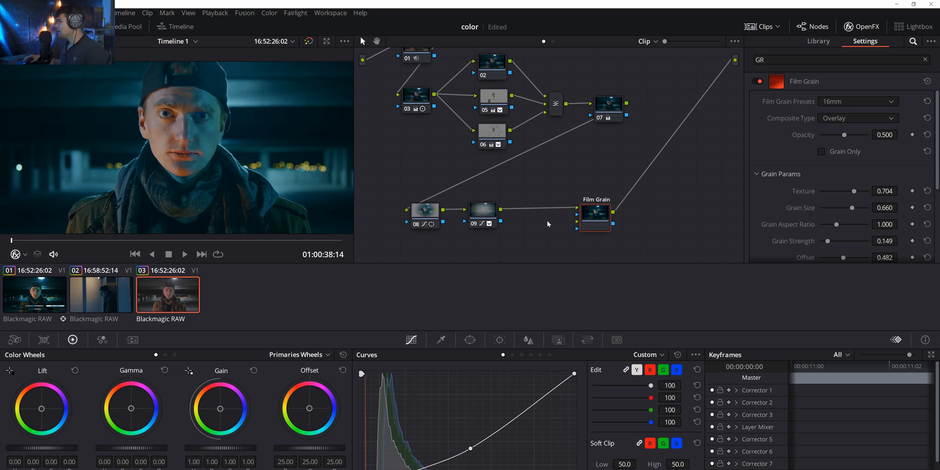
{"action": "left_click_drag", "start_coordinate": [585, 220], "coordinate": [594, 217]}
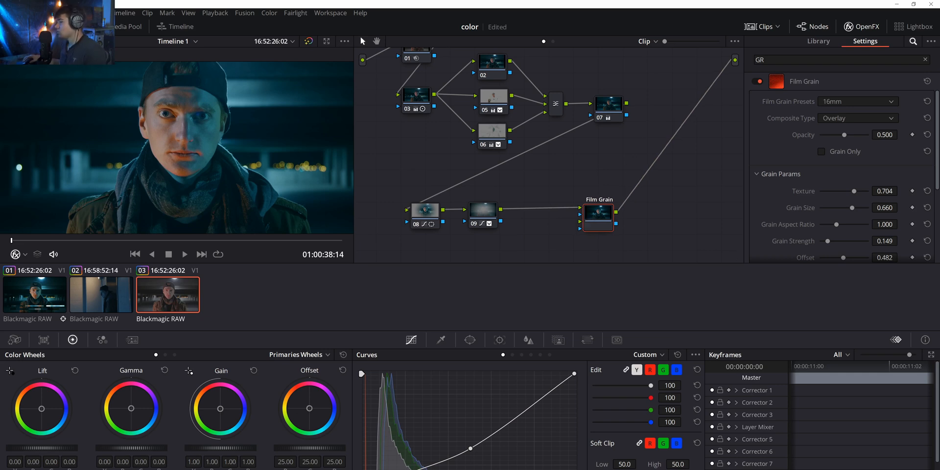
{"action": "scroll", "coordinate": [216, 166], "scroll_direction": "down", "scroll_amount": 5}
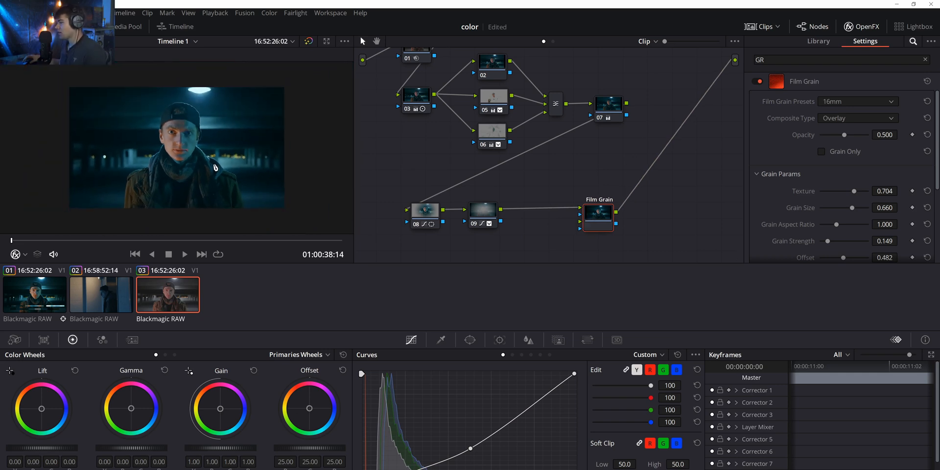
Try the 35mm 200T and 35mm presets for the Film Grain effect
{"action": "scroll", "coordinate": [205, 177], "scroll_direction": "up", "scroll_amount": 1}
{"action": "left_click", "coordinate": [831, 102]}
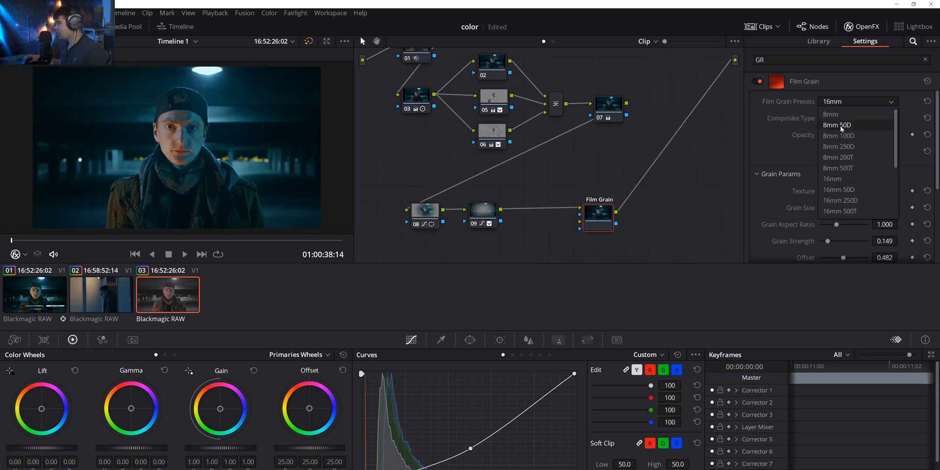
{"action": "scroll", "coordinate": [845, 210], "scroll_direction": "down", "scroll_amount": 1}
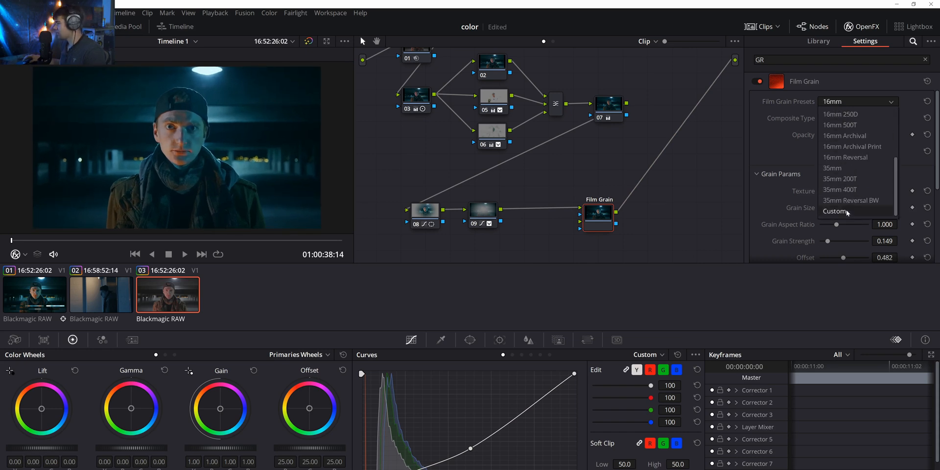
{"action": "left_click", "coordinate": [855, 178]}
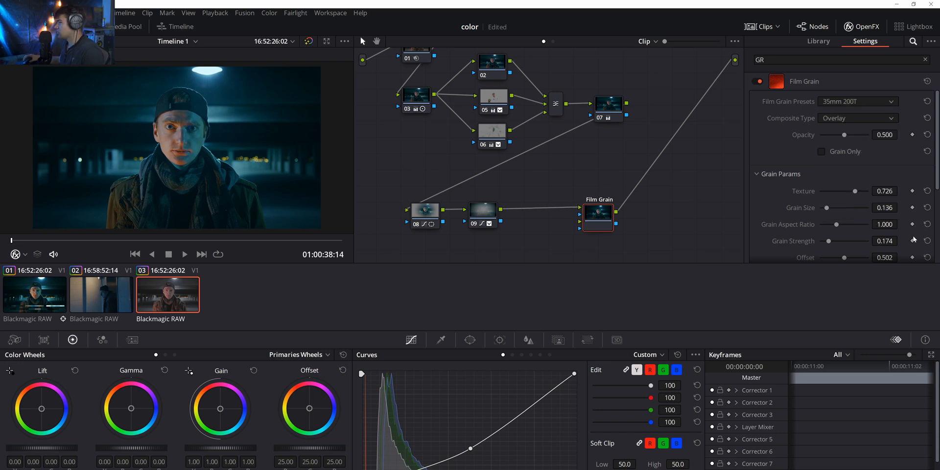
{"action": "left_click", "coordinate": [847, 101]}
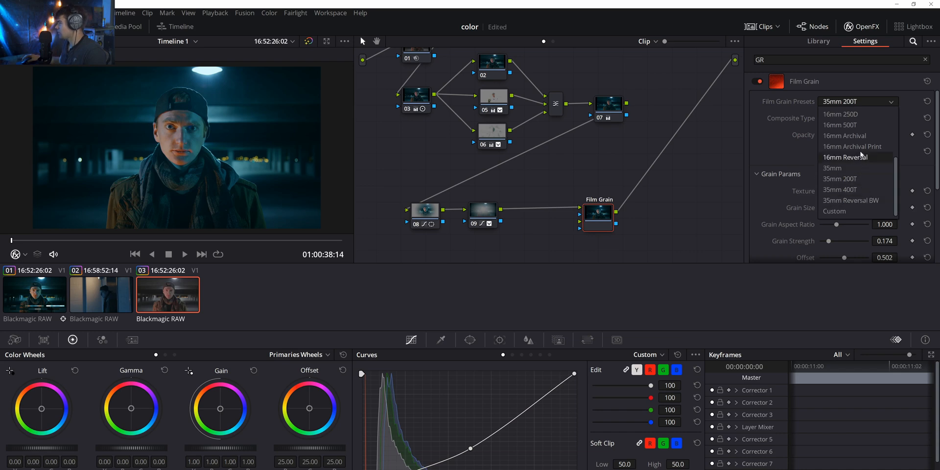
{"action": "left_click", "coordinate": [861, 169]}
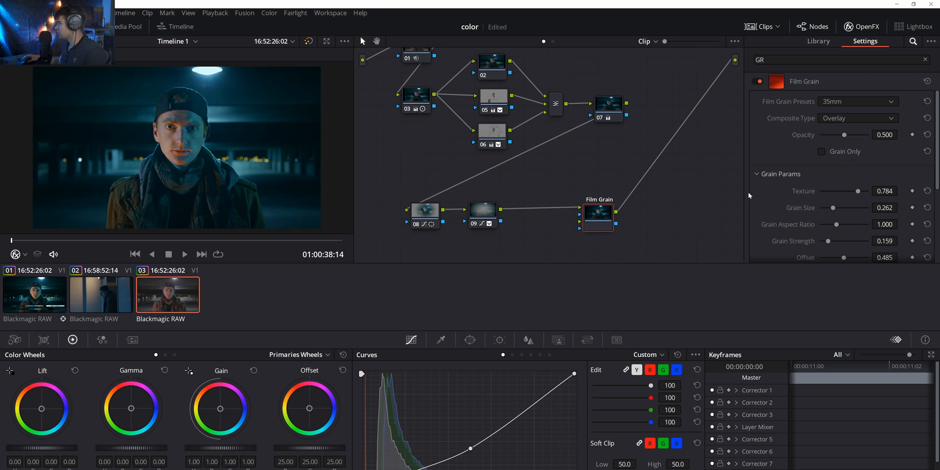
Examine the subject's nose and mouth with the Film Grain node enabled and disabled
{"action": "scroll", "coordinate": [150, 128], "scroll_direction": "up", "scroll_amount": 5}
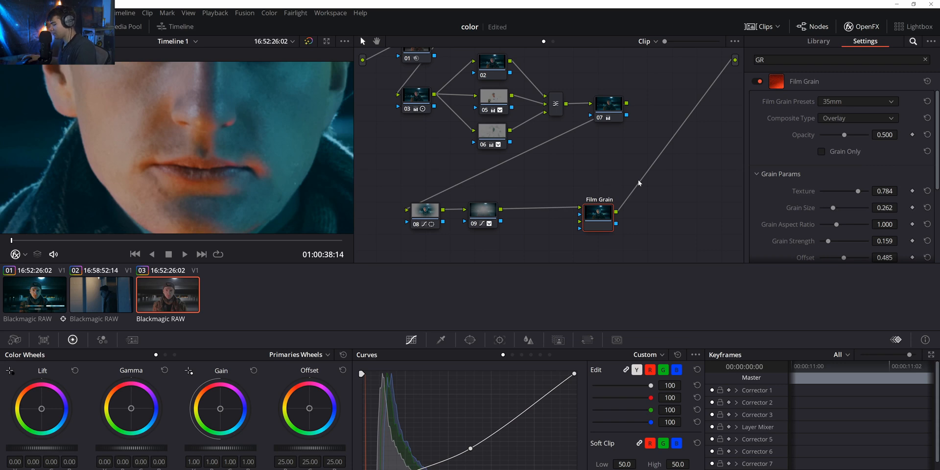
{"action": "key", "text": "shift+d"}
{"action": "key", "text": "shift+d"}
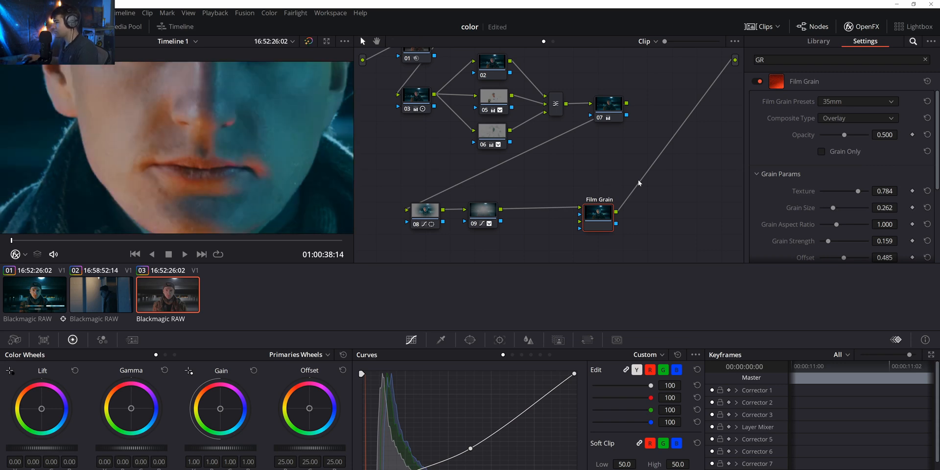
{"action": "key", "text": "ctrl+d"}
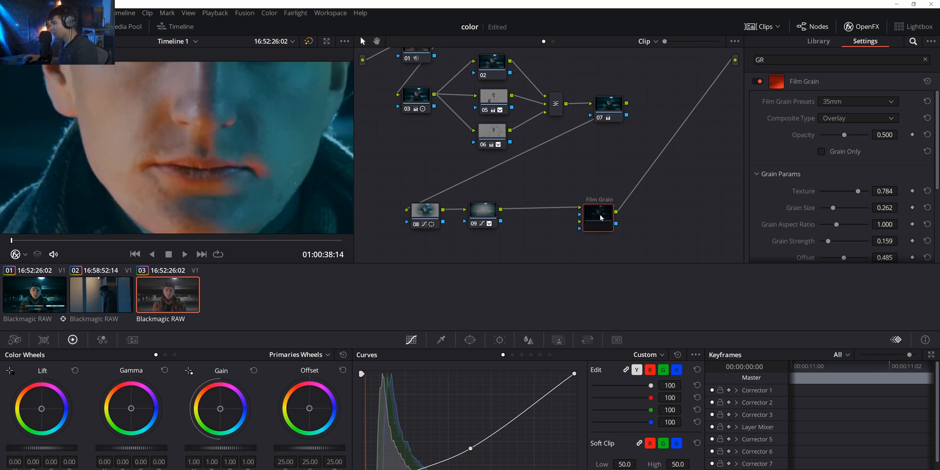
{"action": "key", "text": "ctrl+d"}
{"action": "key", "text": "ctrl+d"}
{"action": "key", "text": "ctrl+d"}
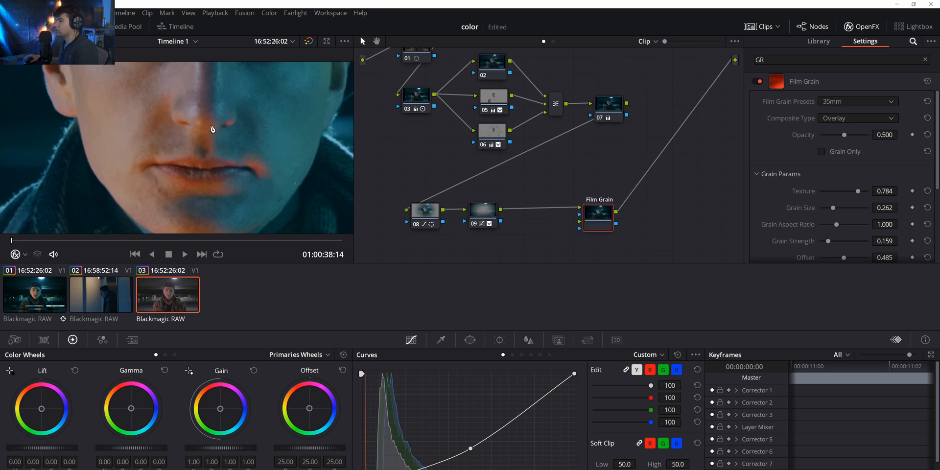
Compare the grain across the whole face and in close-up around the nose, switching the Film Grain node off and on
{"action": "scroll", "coordinate": [213, 129], "scroll_direction": "down", "scroll_amount": 4}
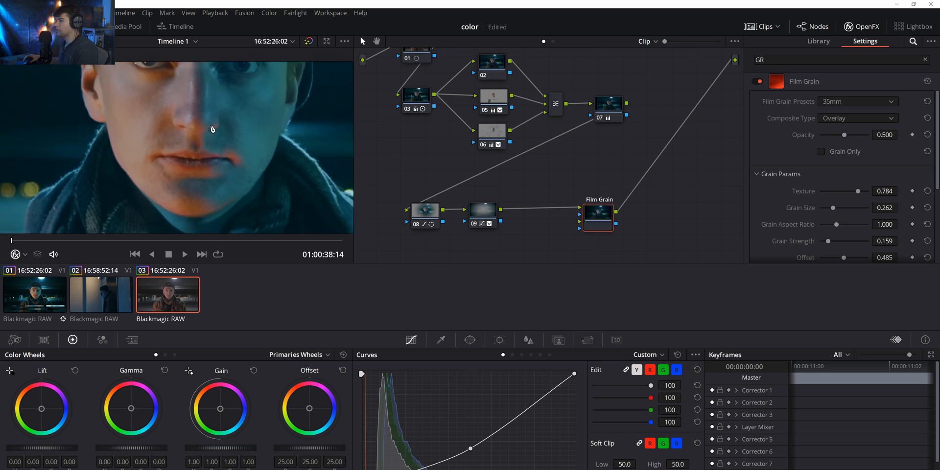
{"action": "key", "text": "ctrl+d"}
{"action": "key", "text": "ctrl+d"}
{"action": "key", "text": "ctrl+d"}
{"action": "left_click_drag", "start_coordinate": [152, 132], "coordinate": [155, 149]}
{"action": "scroll", "coordinate": [155, 149], "scroll_direction": "up", "scroll_amount": 5}
{"action": "key", "text": "ctrl+d"}
{"action": "key", "text": "ctrl+d"}
{"action": "key", "text": "ctrl+d"}
{"action": "key", "text": "ctrl+d"}
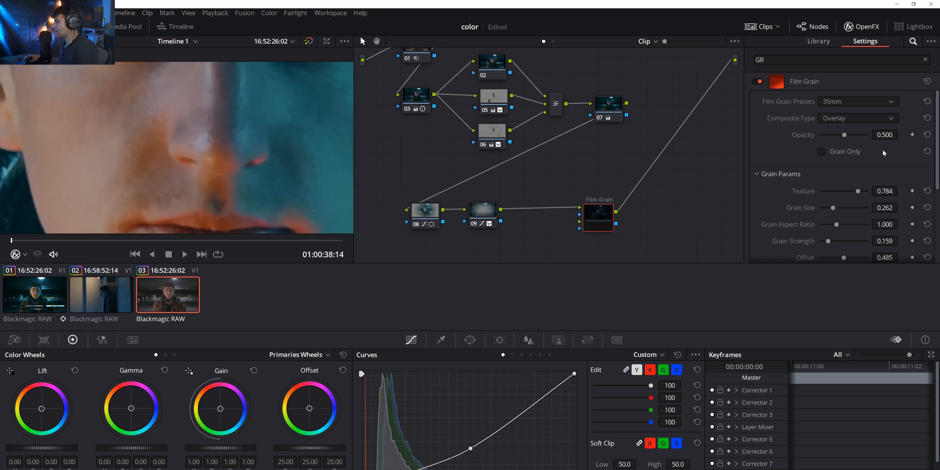
Try Film Grain strengths of 0.419, 0.296 and 0.541, comparing the face with and without the grain
{"action": "scroll", "coordinate": [876, 175], "scroll_direction": "down", "scroll_amount": 3}
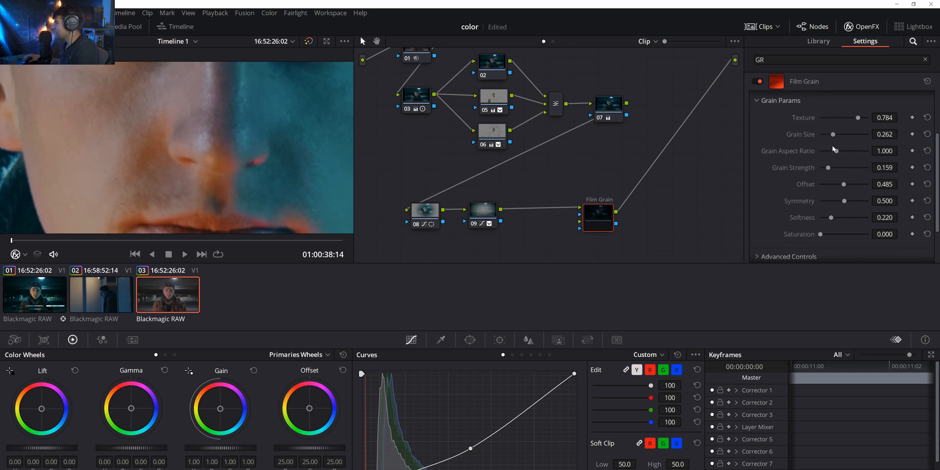
{"action": "mouse_move", "coordinate": [831, 168]}
{"action": "left_mouse_down"}
{"action": "mouse_move", "coordinate": [856, 167]}
{"action": "mouse_move", "coordinate": [839, 169]}
{"action": "left_mouse_up"}
{"action": "key", "text": "ctrl+d"}
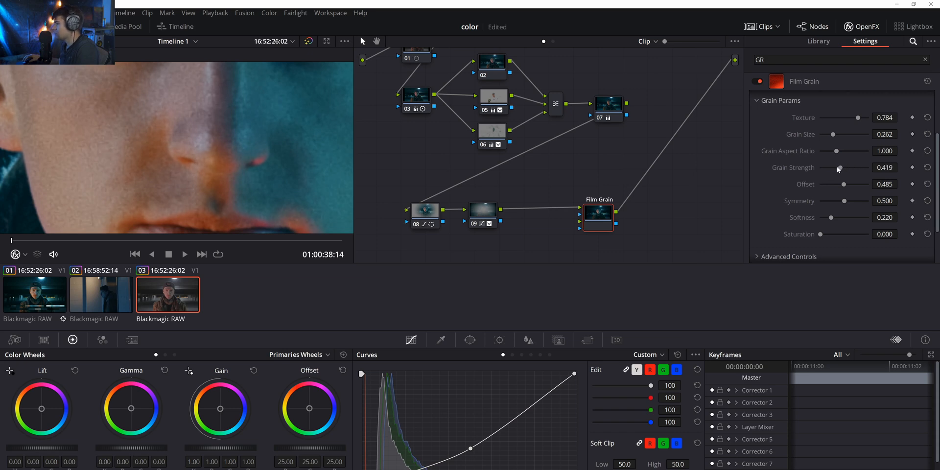
{"action": "scroll", "coordinate": [216, 182], "scroll_direction": "down", "scroll_amount": 6}
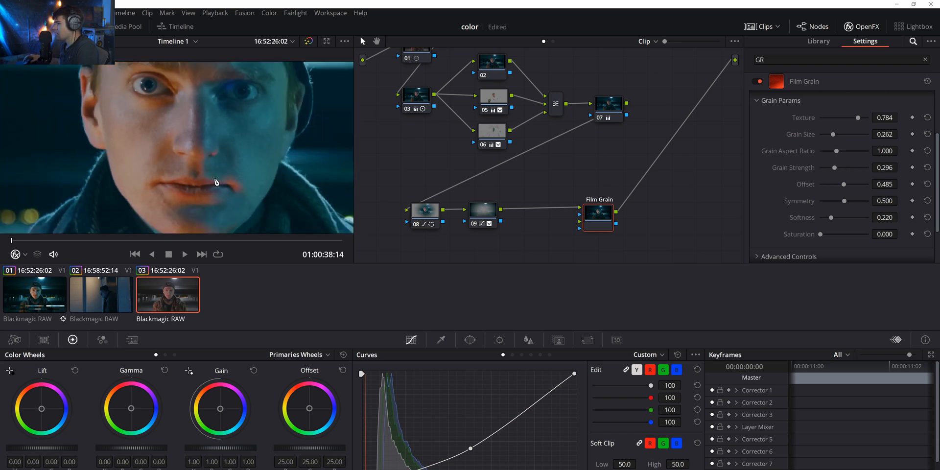
{"action": "scroll", "coordinate": [217, 182], "scroll_direction": "down", "scroll_amount": 1}
{"action": "key", "text": "ctrl+d"}
{"action": "key", "text": "ctrl+d"}
{"action": "scroll", "coordinate": [138, 141], "scroll_direction": "up", "scroll_amount": 6}
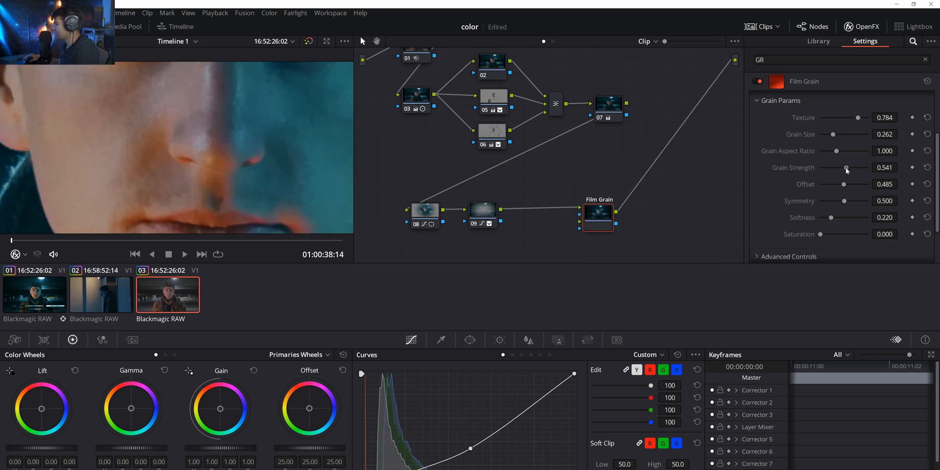
Check how the stronger grain reads on the full frame and on the face, with and without the effect
{"action": "scroll", "coordinate": [330, 186], "scroll_direction": "down", "scroll_amount": 6}
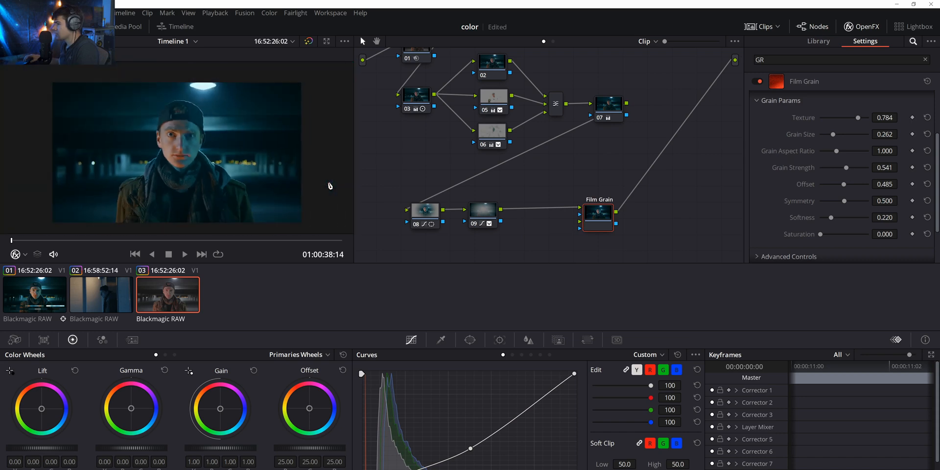
{"action": "key", "text": "ctrl+d"}
{"action": "key", "text": "ctrl+d"}
{"action": "scroll", "coordinate": [157, 145], "scroll_direction": "up", "scroll_amount": 3}
{"action": "scroll", "coordinate": [162, 143], "scroll_direction": "down", "scroll_amount": 1}
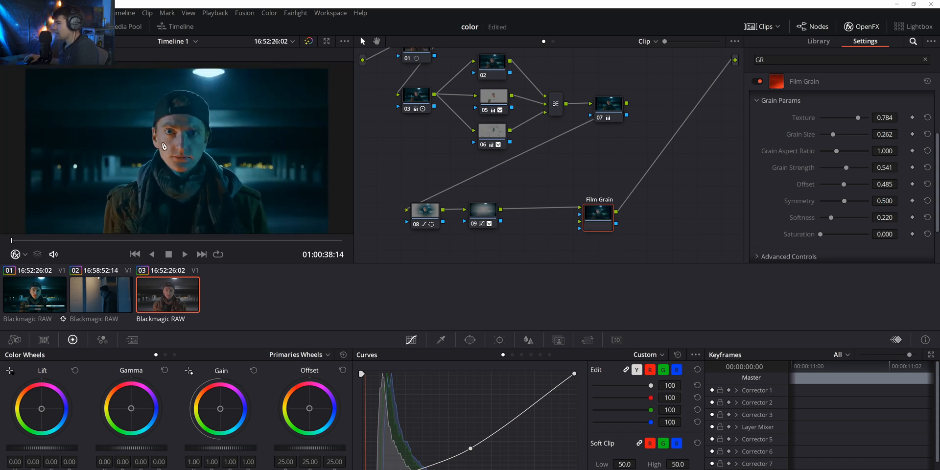
{"action": "scroll", "coordinate": [163, 142], "scroll_direction": "down", "scroll_amount": 3}
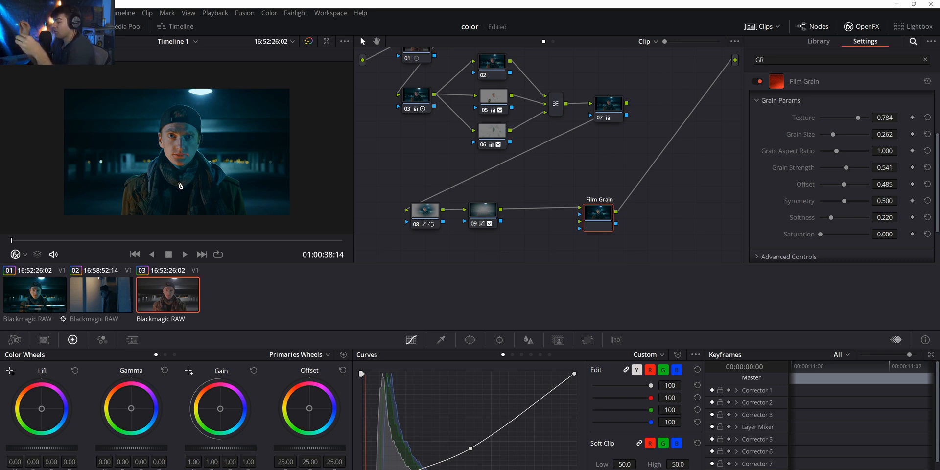
{"action": "scroll", "coordinate": [171, 142], "scroll_direction": "up", "scroll_amount": 1}
{"action": "scroll", "coordinate": [171, 142], "scroll_direction": "up", "scroll_amount": 8}
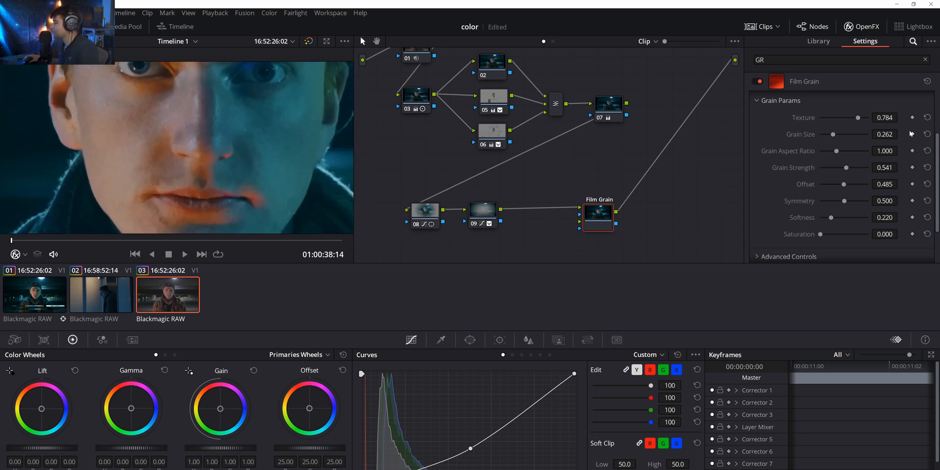
Apply the 35mm 200T preset to the Film Grain effect
{"action": "scroll", "coordinate": [800, 158], "scroll_direction": "up", "scroll_amount": 3}
{"action": "left_click", "coordinate": [830, 117]}
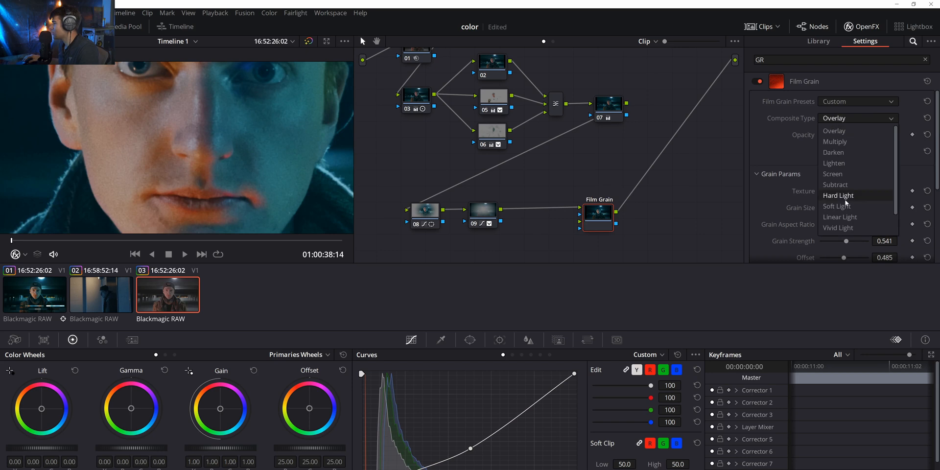
{"action": "left_click", "coordinate": [840, 103]}
{"action": "left_click", "coordinate": [840, 104]}
{"action": "left_click", "coordinate": [841, 103]}
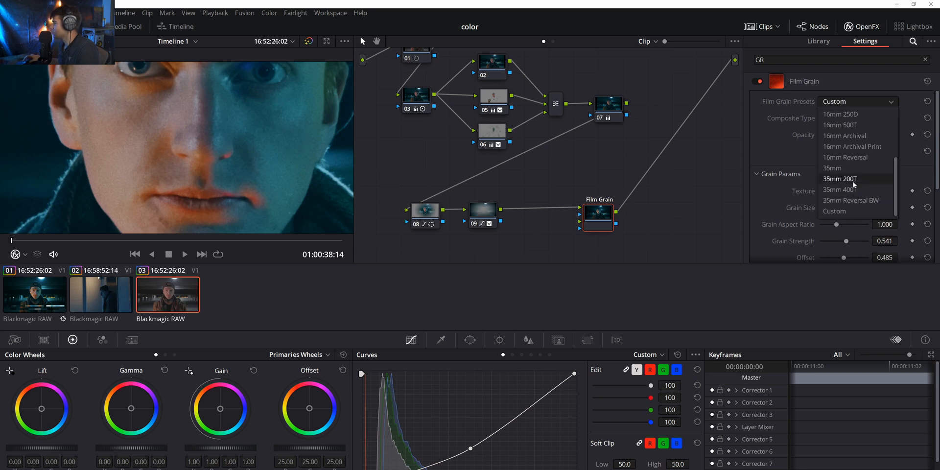
{"action": "left_click", "coordinate": [851, 179]}
Set the film grain's Grain Size to 0.102 and Grain Strength to 0.725
{"action": "scroll", "coordinate": [803, 191], "scroll_direction": "down", "scroll_amount": 5}
{"action": "scroll", "coordinate": [781, 200], "scroll_direction": "up", "scroll_amount": 3}
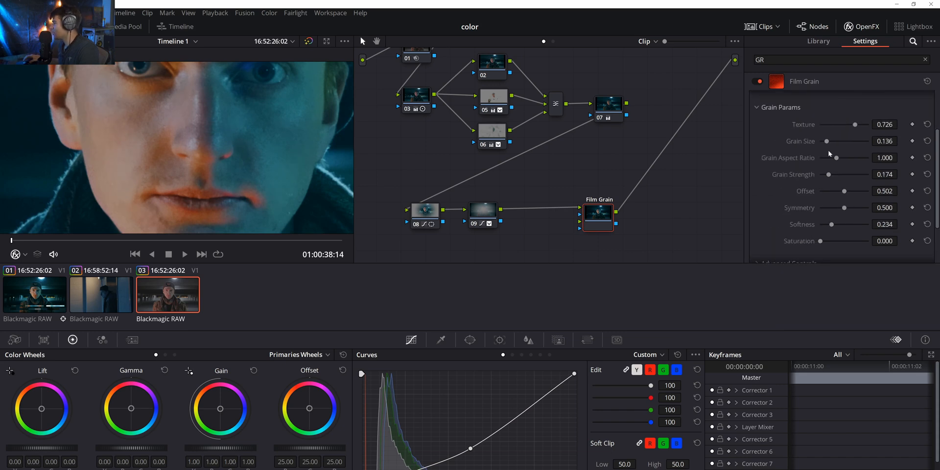
{"action": "mouse_move", "coordinate": [841, 140]}
{"action": "left_mouse_down"}
{"action": "mouse_move", "coordinate": [800, 144]}
{"action": "mouse_move", "coordinate": [824, 140]}
{"action": "left_mouse_up"}
{"action": "scroll", "coordinate": [801, 175], "scroll_direction": "down", "scroll_amount": 2}
{"action": "left_click_drag", "start_coordinate": [830, 145], "coordinate": [856, 146]}
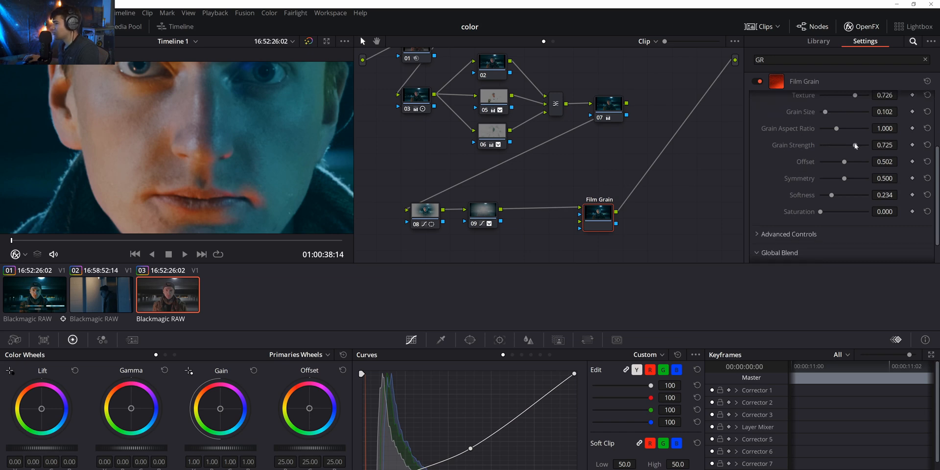
Compare the portrait with and without film grain and raise the Grain Strength to 0.766
{"action": "scroll", "coordinate": [154, 105], "scroll_direction": "down", "scroll_amount": 8}
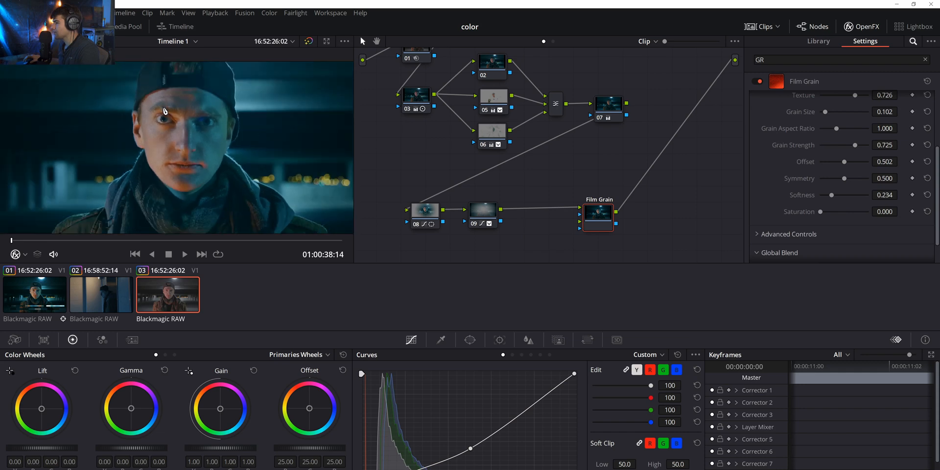
{"action": "scroll", "coordinate": [183, 218], "scroll_direction": "up", "scroll_amount": 2}
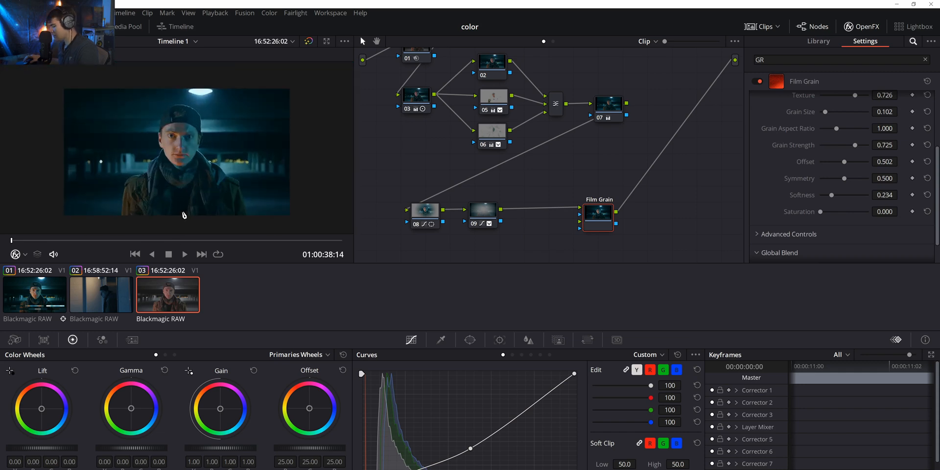
{"action": "key", "text": "ctrl+d"}
{"action": "key", "text": "ctrl+d"}
{"action": "scroll", "coordinate": [171, 156], "scroll_direction": "up", "scroll_amount": 2}
{"action": "scroll", "coordinate": [173, 173], "scroll_direction": "up", "scroll_amount": 2}
{"action": "key", "text": "ctrl+d"}
{"action": "key", "text": "ctrl+d"}
{"action": "key", "text": "ctrl+d"}
{"action": "key", "text": "ctrl+d"}
{"action": "left_click_drag", "start_coordinate": [173, 153], "coordinate": [173, 167]}
{"action": "scroll", "coordinate": [153, 150], "scroll_direction": "down", "scroll_amount": 4}
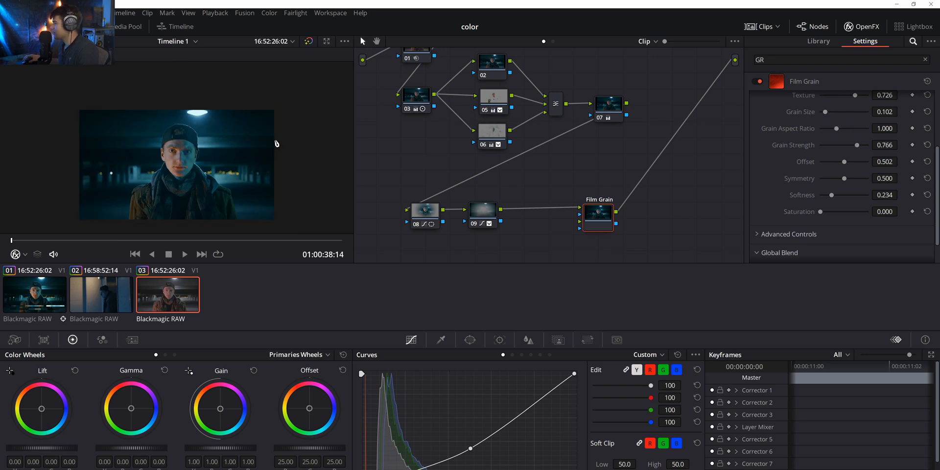
{"action": "scroll", "coordinate": [255, 165], "scroll_direction": "down", "scroll_amount": 2}
{"action": "scroll", "coordinate": [159, 215], "scroll_direction": "up", "scroll_amount": 4}
{"action": "scroll", "coordinate": [158, 215], "scroll_direction": "down", "scroll_amount": 3}
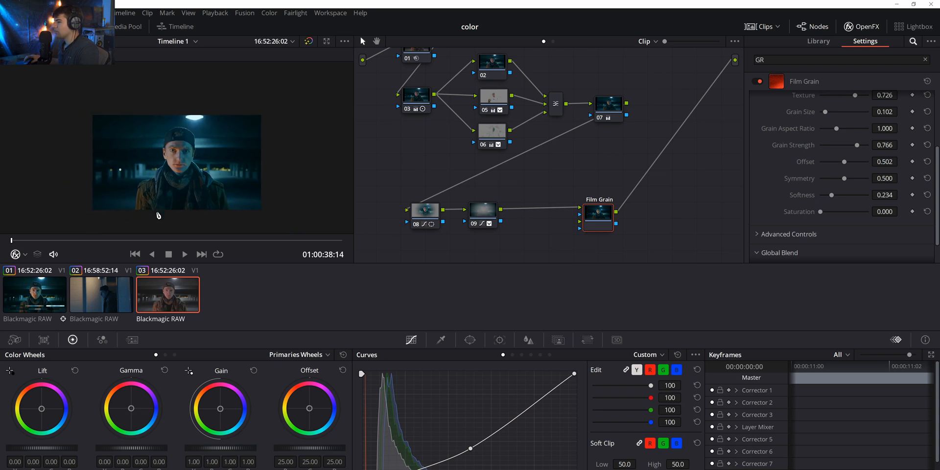
{"action": "scroll", "coordinate": [158, 215], "scroll_direction": "up", "scroll_amount": 4}
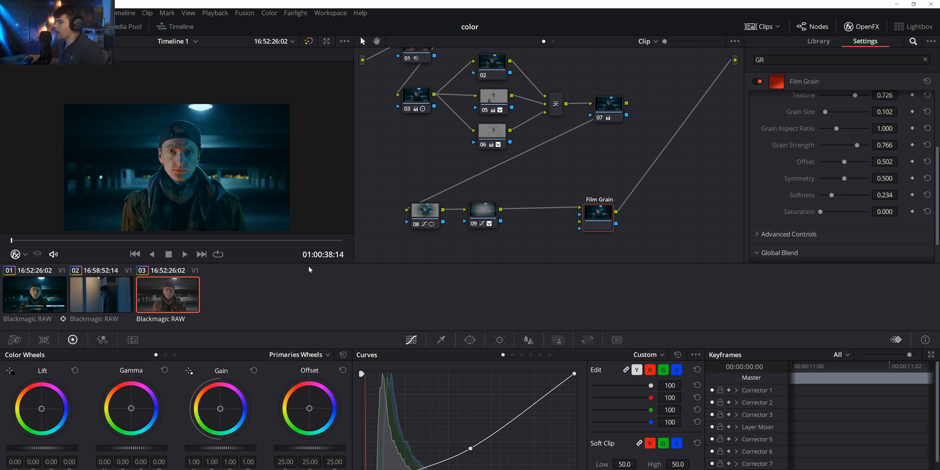
Collapse the Film Grain effect's Grain Params section and take a brief look at its Advanced Controls
{"action": "scroll", "coordinate": [766, 203], "scroll_direction": "up", "scroll_amount": 4}
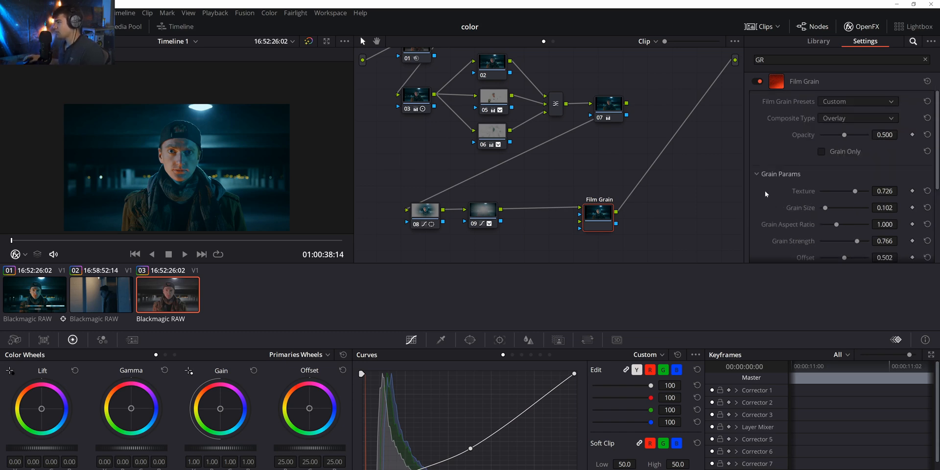
{"action": "left_click", "coordinate": [756, 175]}
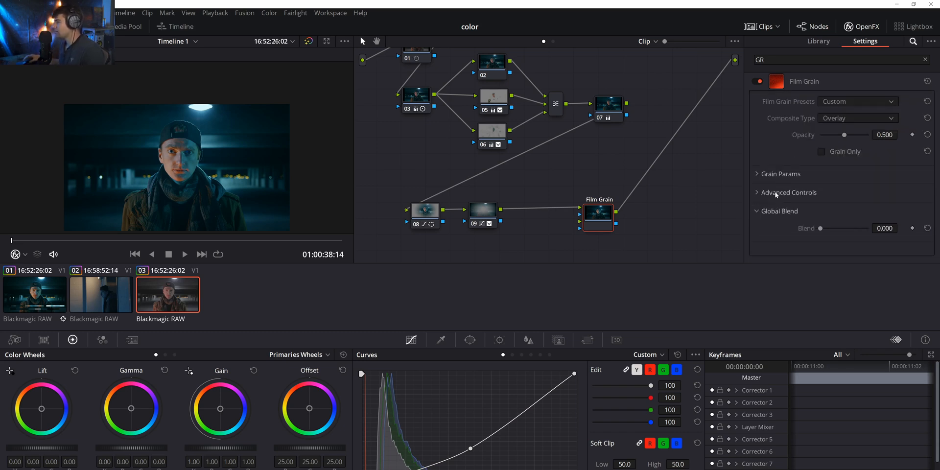
{"action": "left_click", "coordinate": [757, 192]}
{"action": "left_click", "coordinate": [757, 193]}
Move the Film Grain node slightly closer to node 09 and select node 01
{"action": "left_click_drag", "start_coordinate": [599, 211], "coordinate": [582, 215]}
{"action": "scroll", "coordinate": [578, 202], "scroll_direction": "up", "scroll_amount": 4}
{"action": "left_click_drag", "start_coordinate": [639, 249], "coordinate": [327, 19]}
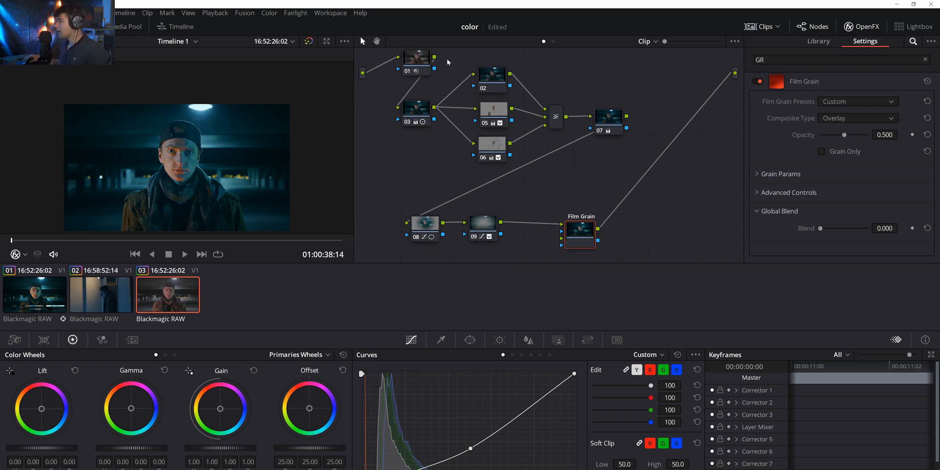
{"action": "left_click", "coordinate": [424, 62]}
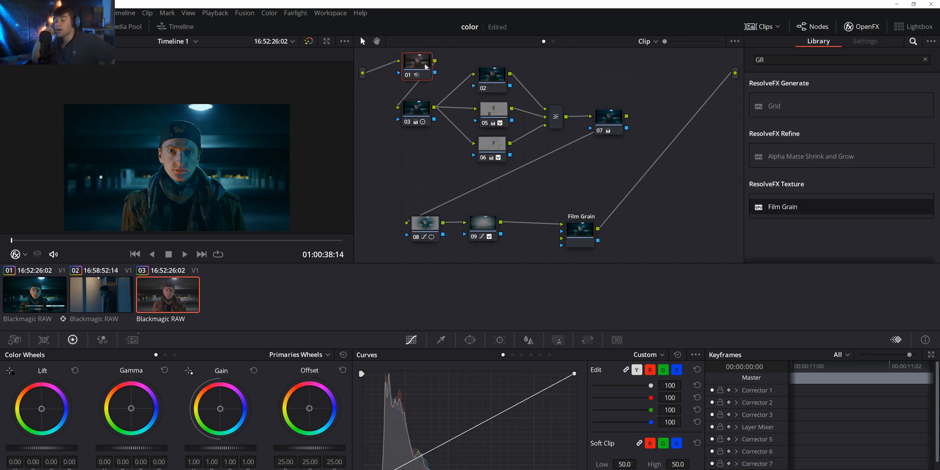
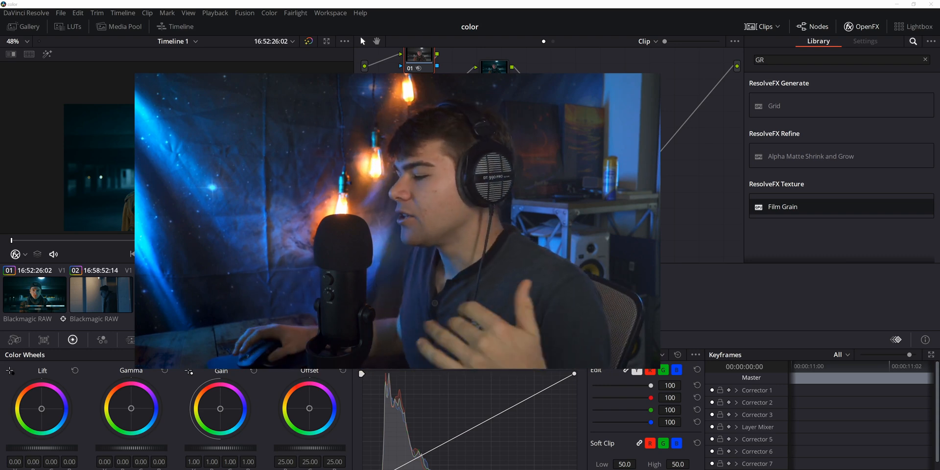
Switch to Cinema 4D and examine several rendered frames of the dropship animation in the Picture Viewer history
{"action": "left_click", "coordinate": [318, 469]}
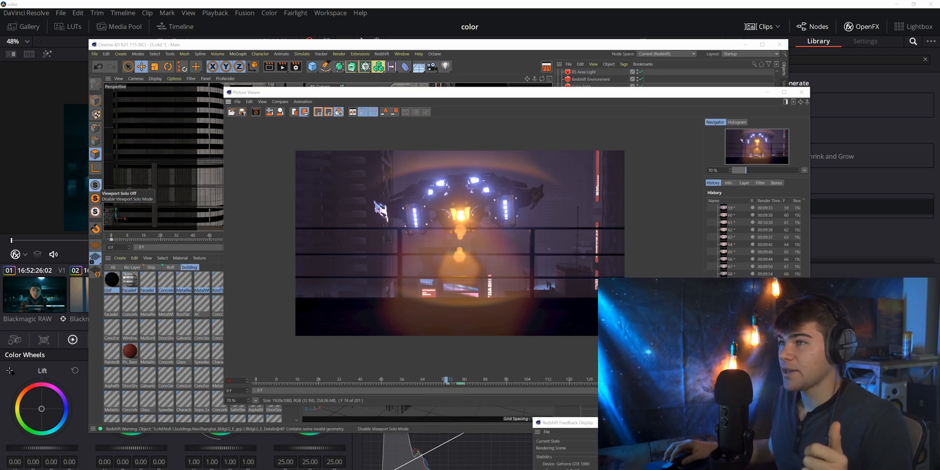
{"action": "scroll", "coordinate": [736, 265], "scroll_direction": "up", "scroll_amount": 10}
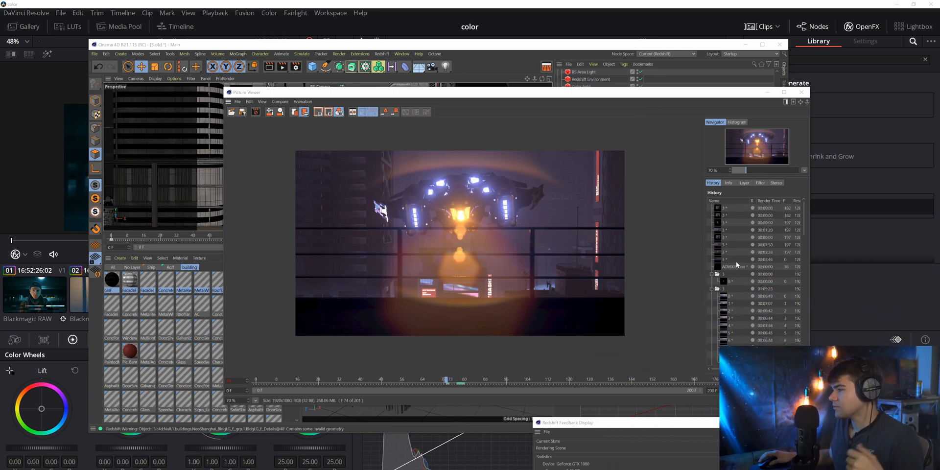
{"action": "scroll", "coordinate": [736, 260], "scroll_direction": "down", "scroll_amount": 10}
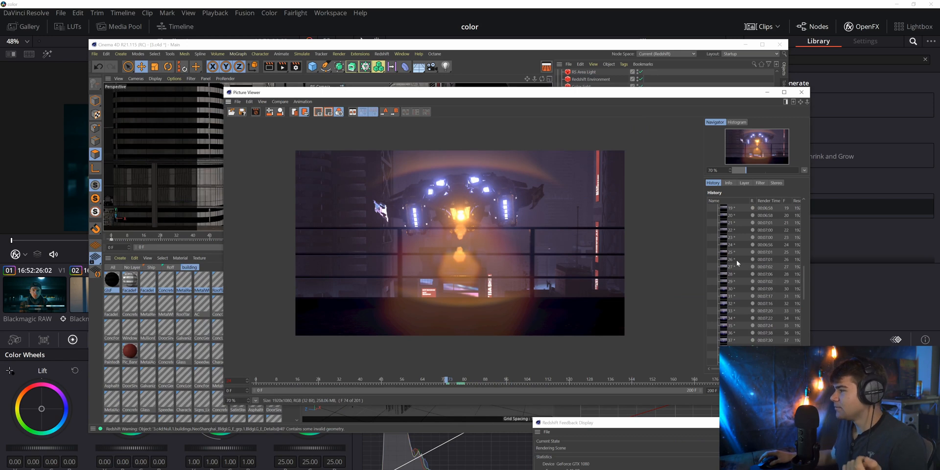
{"action": "left_click", "coordinate": [736, 260]}
{"action": "scroll", "coordinate": [739, 274], "scroll_direction": "down", "scroll_amount": 8}
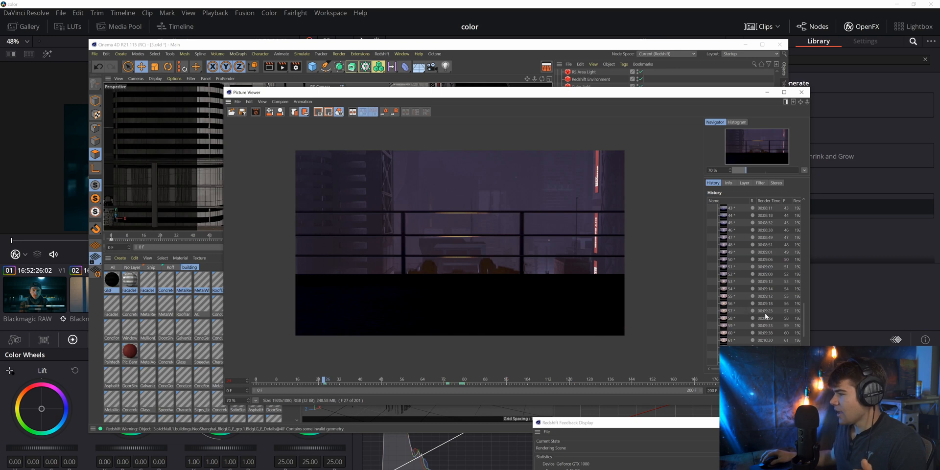
{"action": "scroll", "coordinate": [766, 316], "scroll_direction": "down", "scroll_amount": 5}
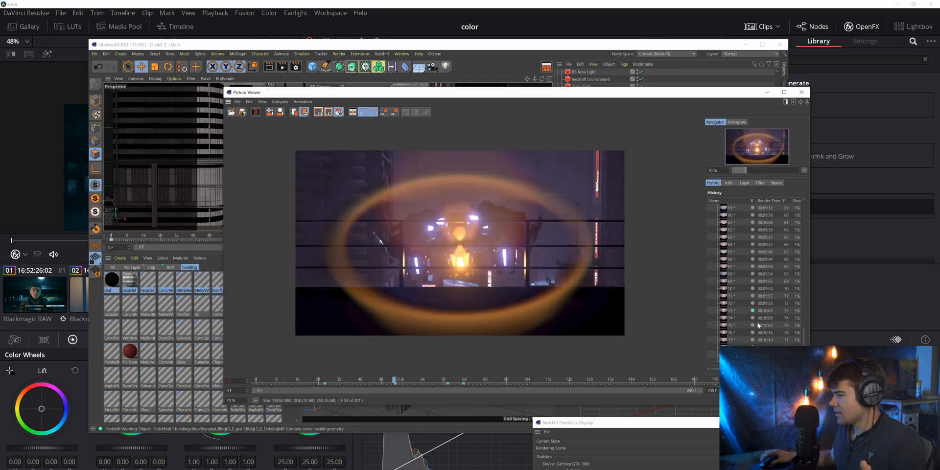
{"action": "left_click", "coordinate": [758, 325]}
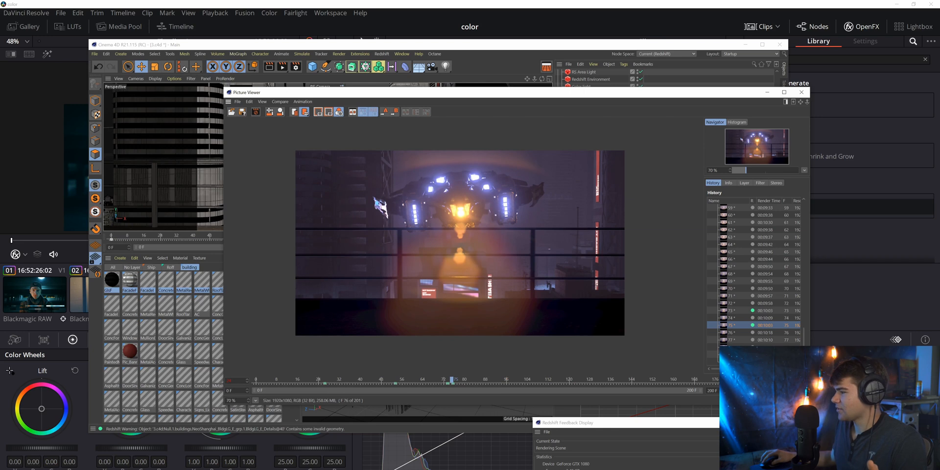
{"action": "left_click", "coordinate": [758, 354]}
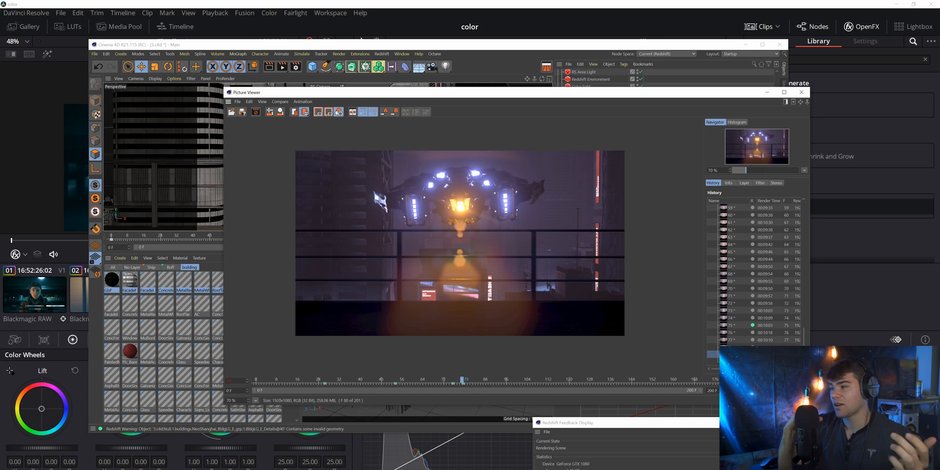
Scrub the dropship scene's animation back to frame 0 in the Cinema 4D viewport and return to DaVinci Resolve
{"action": "left_click_drag", "start_coordinate": [716, 98], "coordinate": [537, 194]}
{"action": "left_click", "coordinate": [589, 187]}
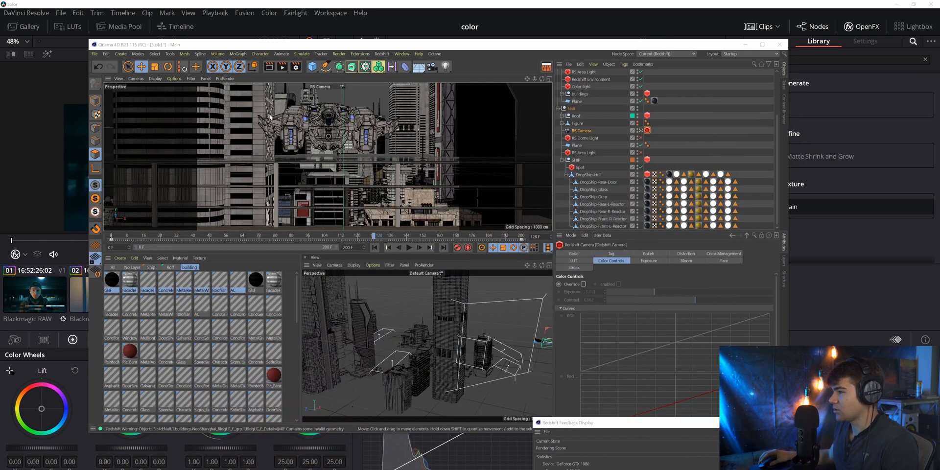
{"action": "left_click_drag", "start_coordinate": [374, 236], "coordinate": [52, 231]}
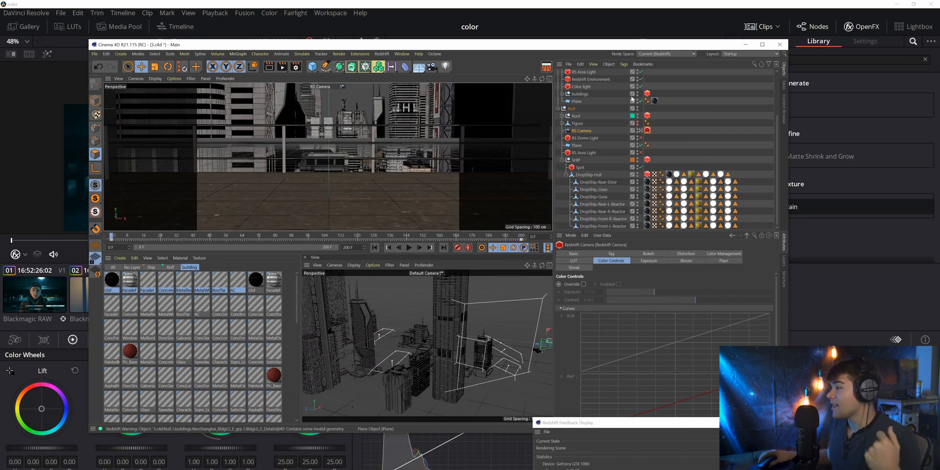
{"action": "left_click", "coordinate": [751, 44]}
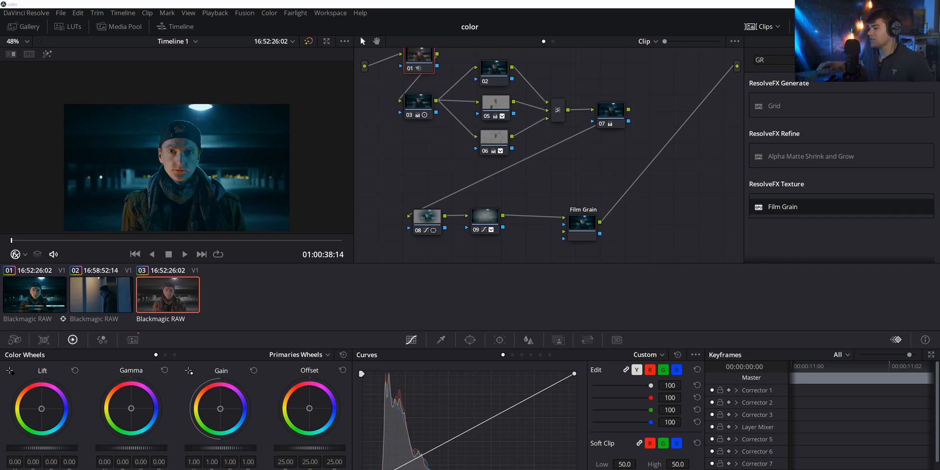
Select all nodes of clip 03 and toggle them off and on to compare the ungraded and graded image
{"action": "left_click_drag", "start_coordinate": [616, 233], "coordinate": [416, 62]}
{"action": "key", "text": "ctrl+d"}
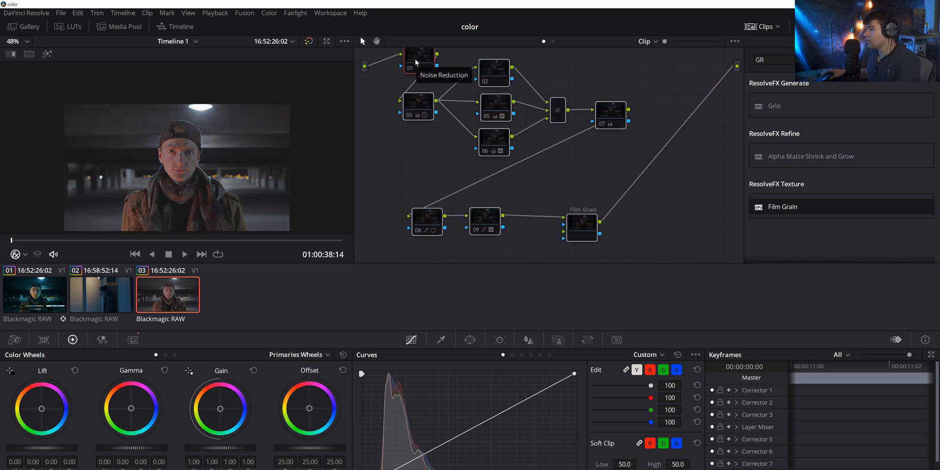
{"action": "key", "text": "ctrl+d"}
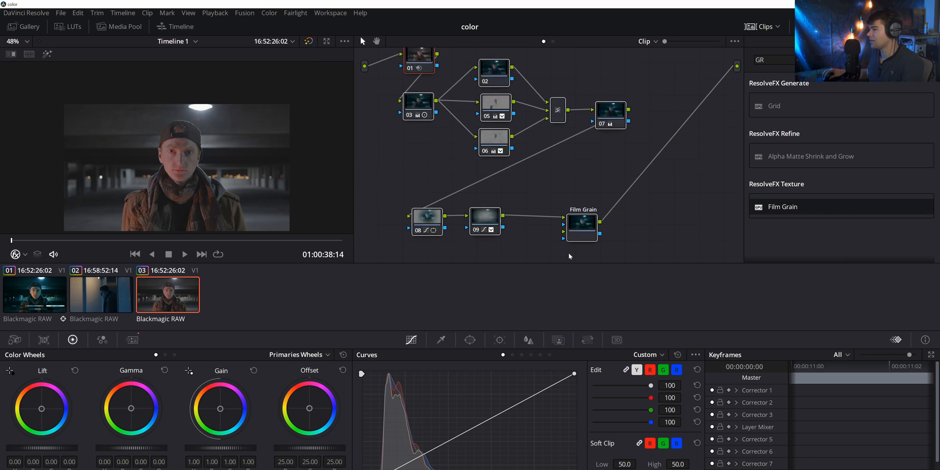
Compare clip 03's grade with clip 01's and move clip 03's Film Grain node slightly farther from node 09
{"action": "left_click", "coordinate": [582, 224]}
{"action": "left_click", "coordinate": [53, 288]}
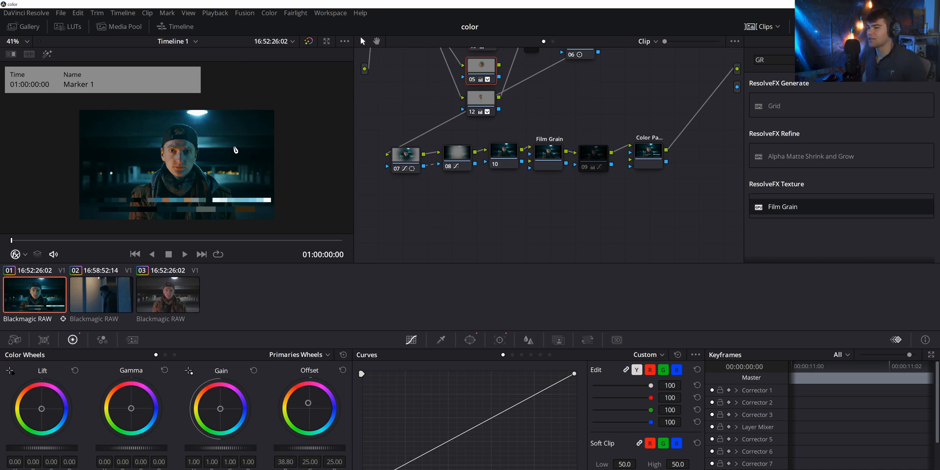
{"action": "left_click", "coordinate": [177, 300]}
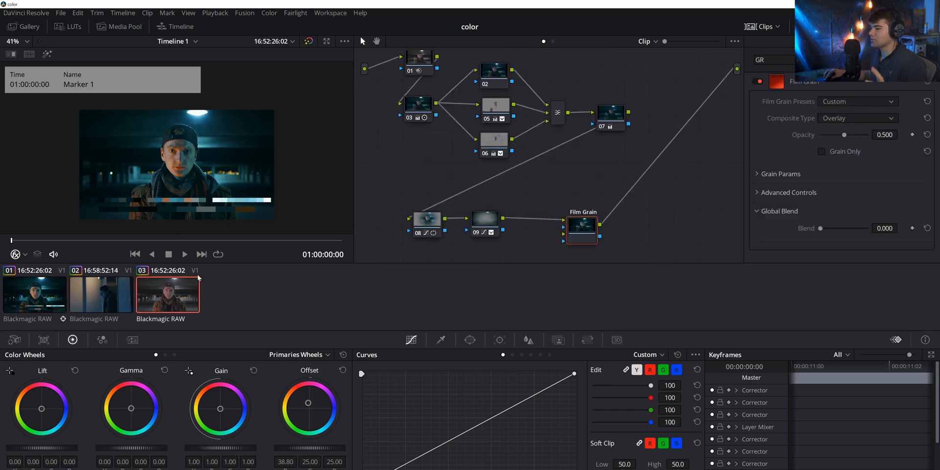
{"action": "left_click_drag", "start_coordinate": [596, 220], "coordinate": [600, 217]}
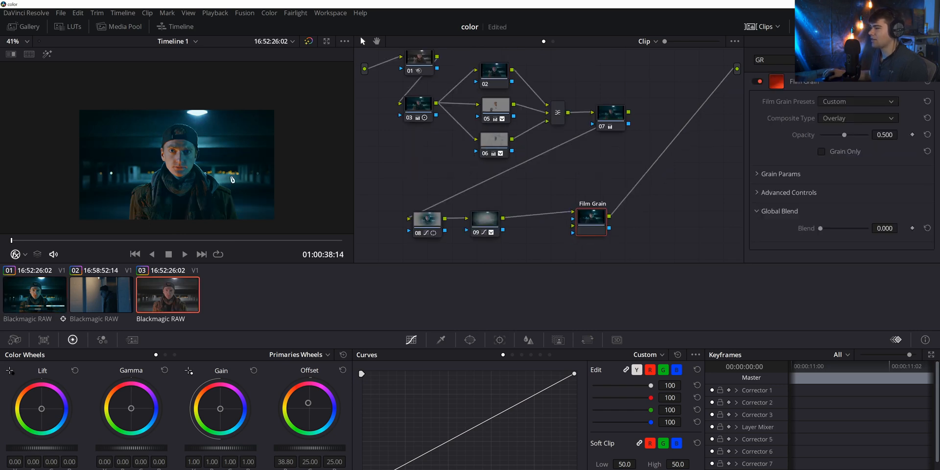
{"action": "left_click", "coordinate": [48, 295]}
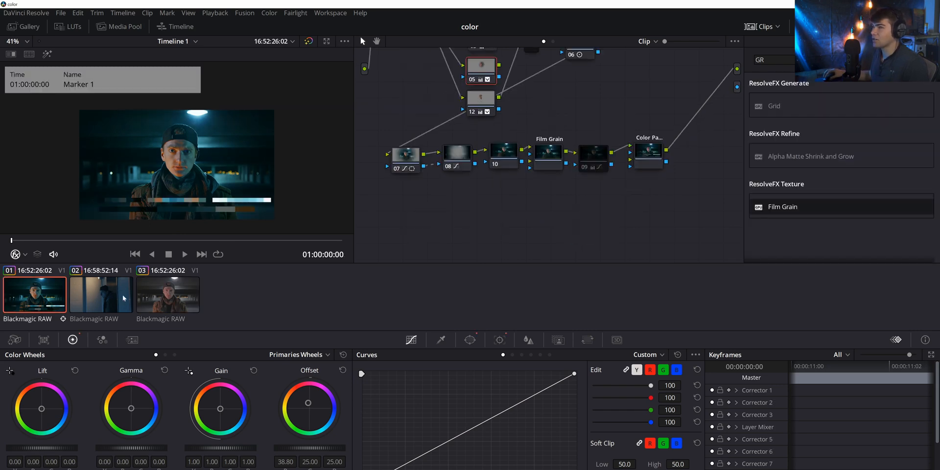
{"action": "left_click", "coordinate": [155, 297]}
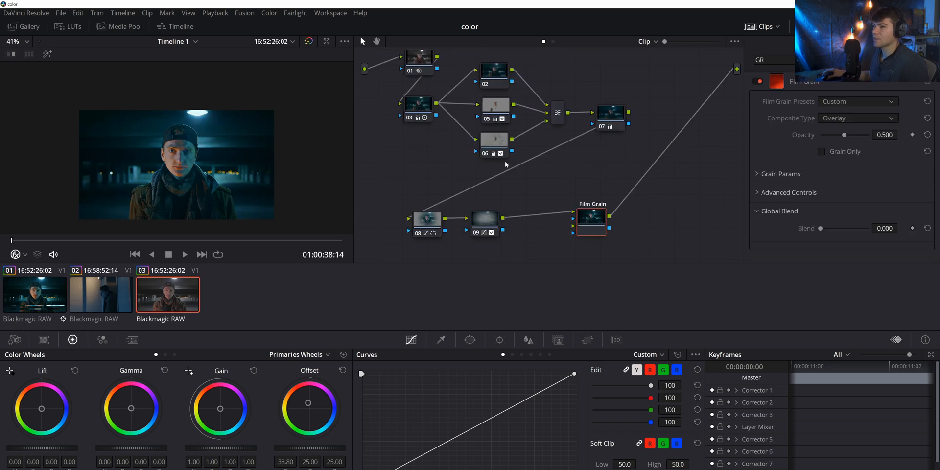
{"action": "scroll", "coordinate": [507, 165], "scroll_direction": "down", "scroll_amount": 2}
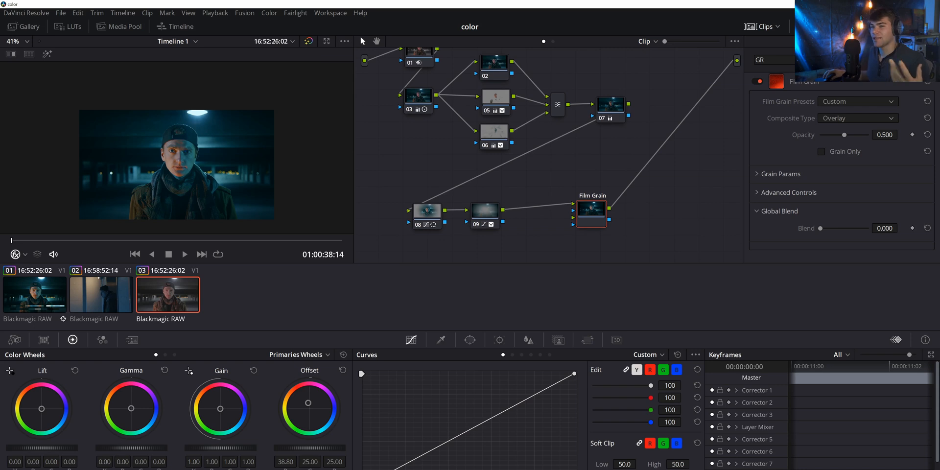
{"action": "key", "text": "ctrl+shift+w"}
{"action": "key", "text": "ctrl+shift+w"}
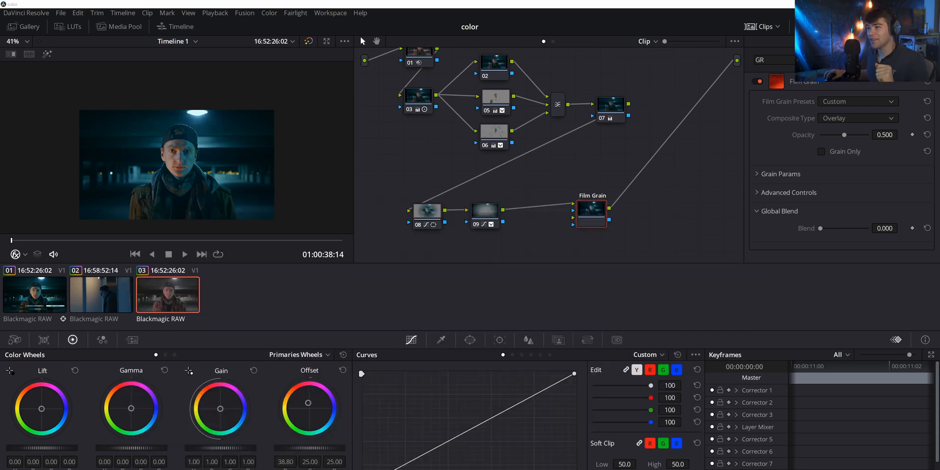